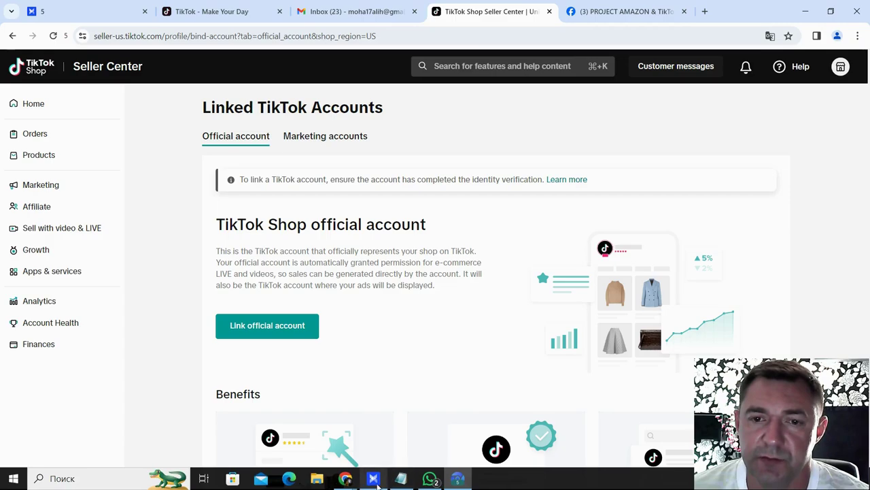
Switch to AdsPower and open the form for adding proxies to the proxy list
left_click(368, 480)
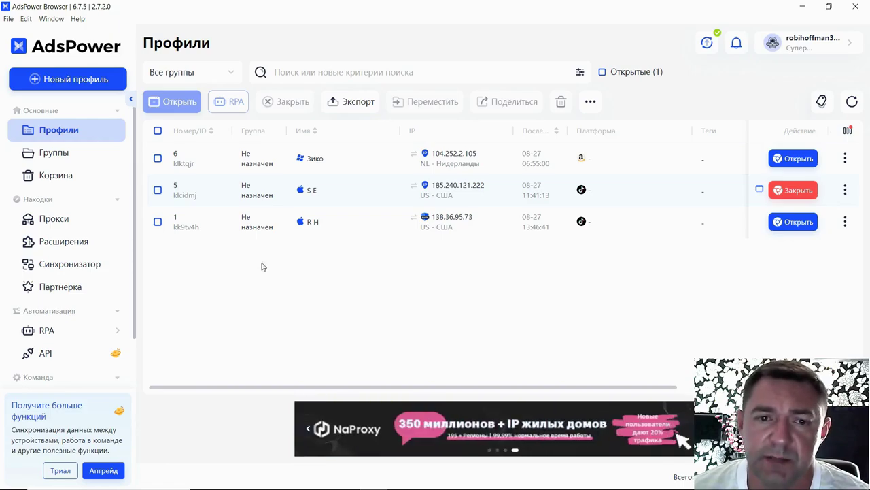
left_click(60, 225)
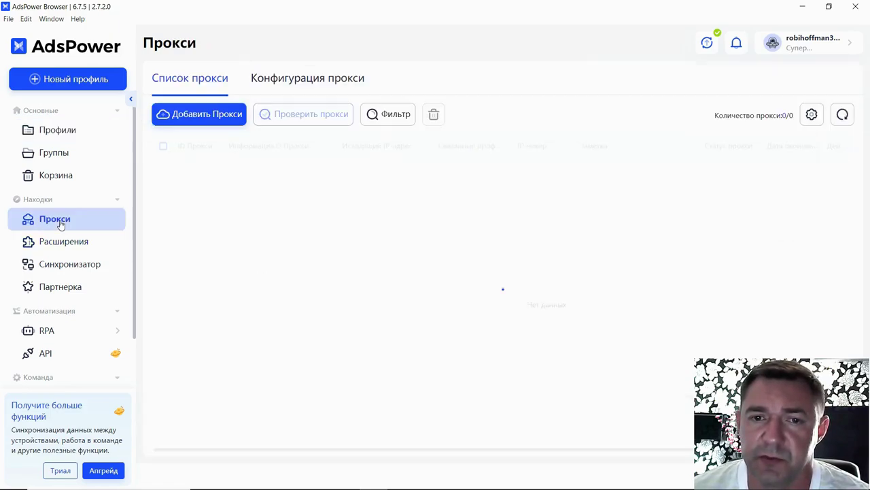
left_click(213, 115)
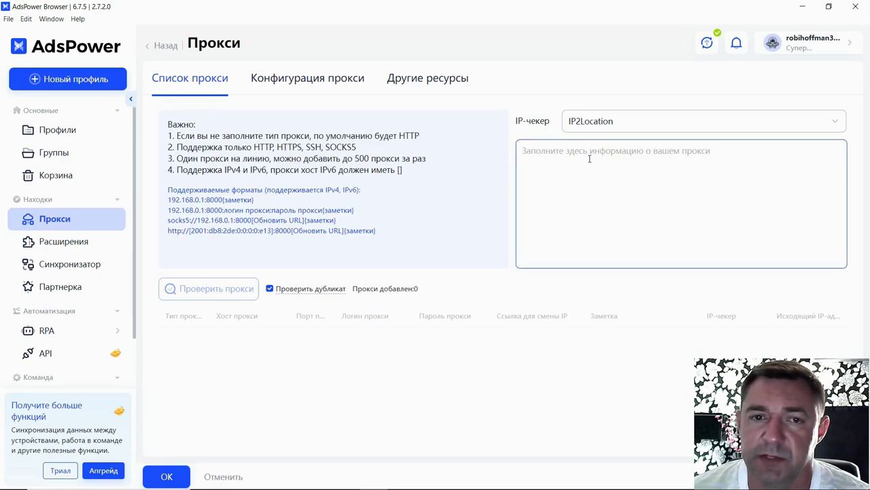
Try out a new browser profile with macOS as its system, check its saved-proxy and platform settings, and return to the profile list
left_click(81, 81)
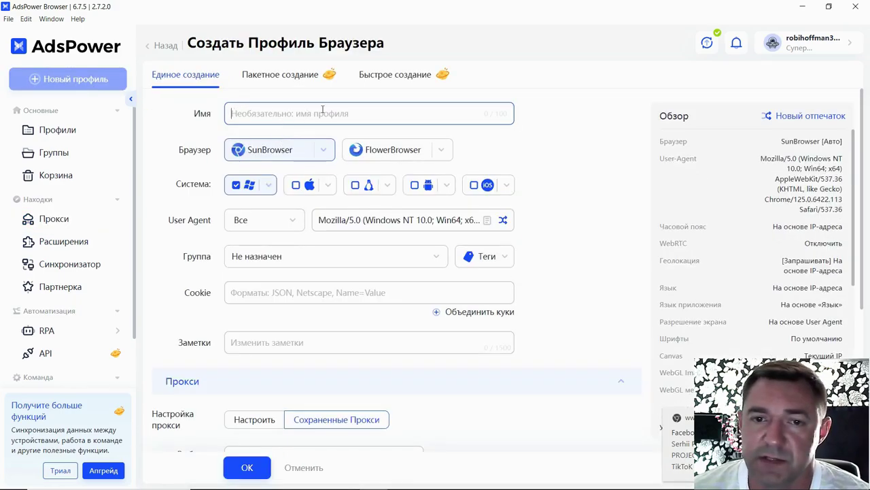
left_click(302, 188)
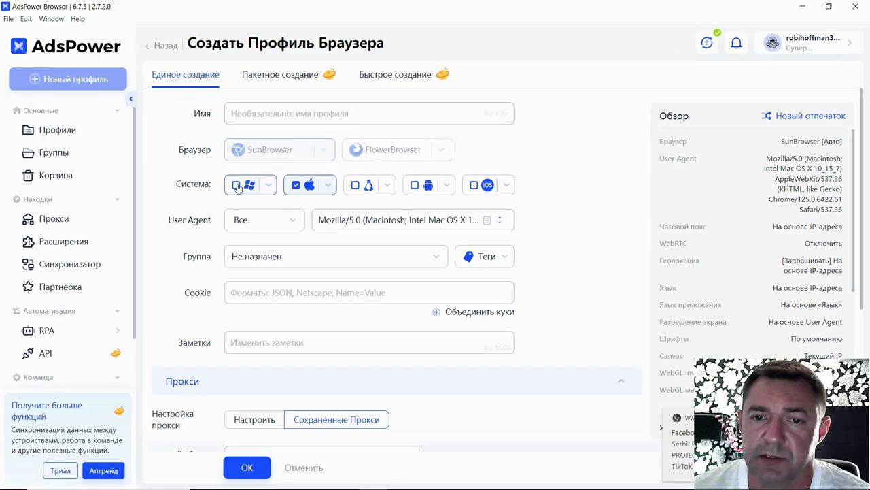
scroll(305, 198, "down", 1)
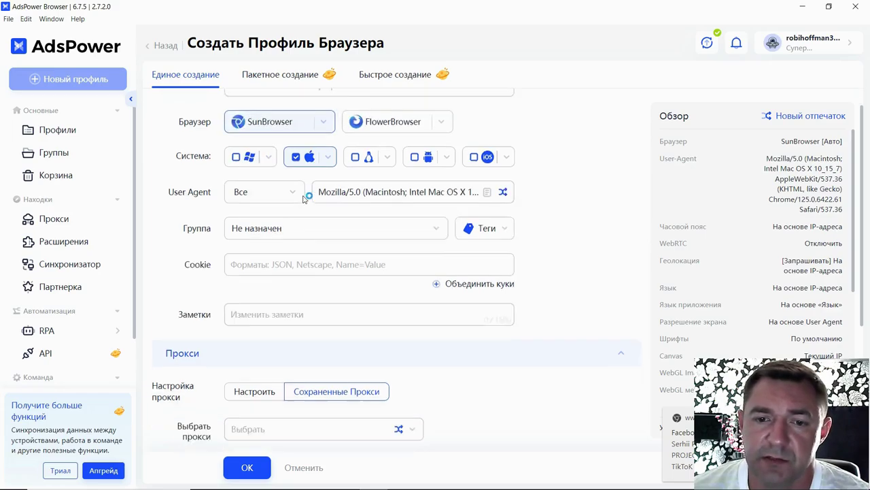
scroll(305, 197, "down", 3)
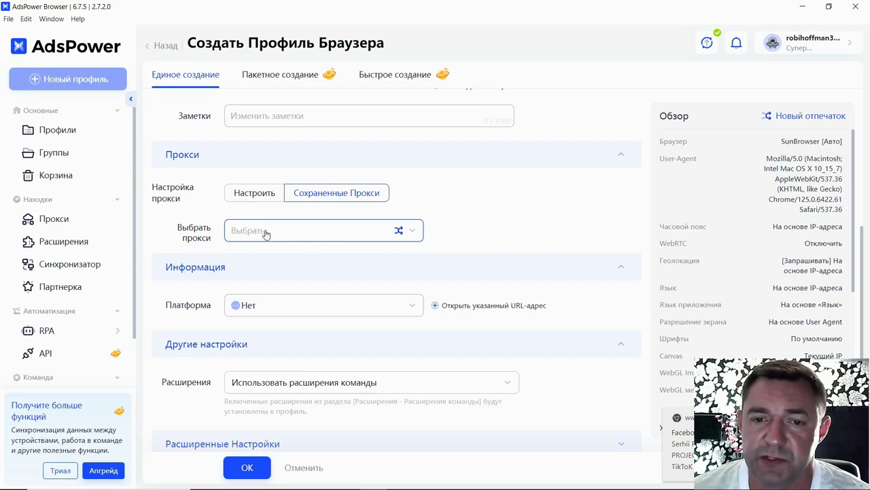
scroll(324, 239, "down", 1)
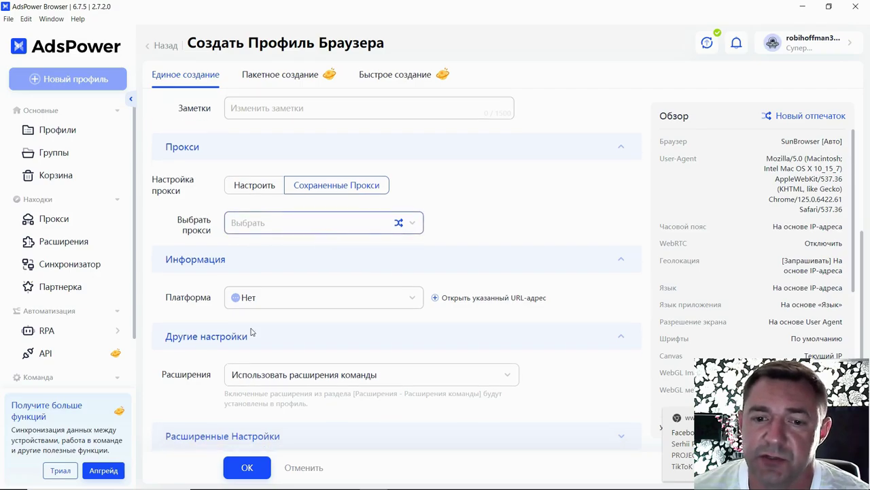
left_click(249, 468)
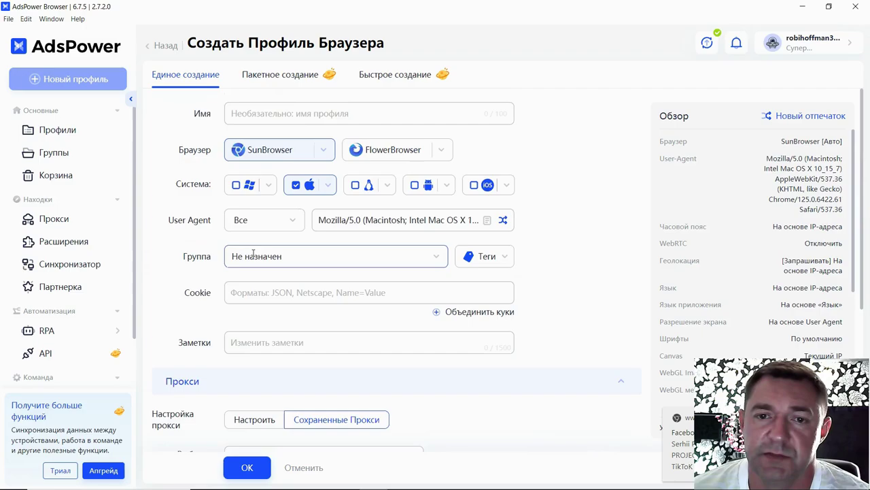
left_click(59, 130)
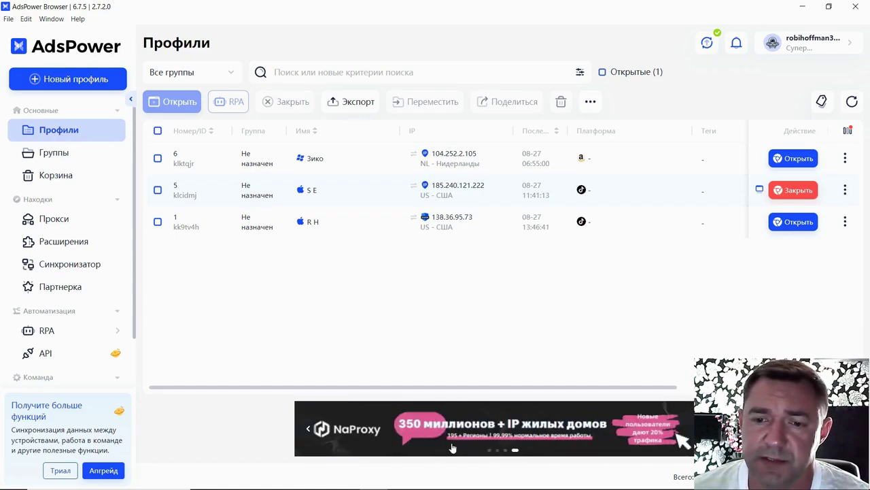
Switch back to the TikTok Shop Seller Center browser and translate its home page into Russian
left_click(457, 480)
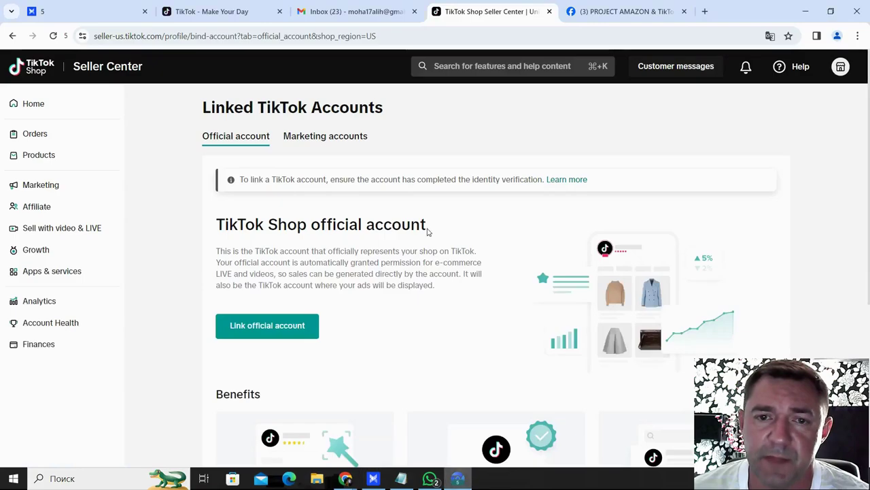
left_click(34, 104)
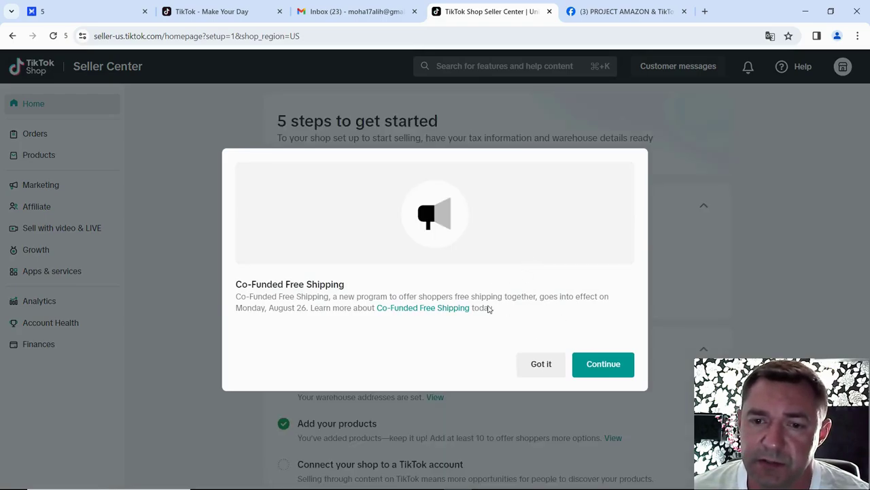
right_click(454, 289)
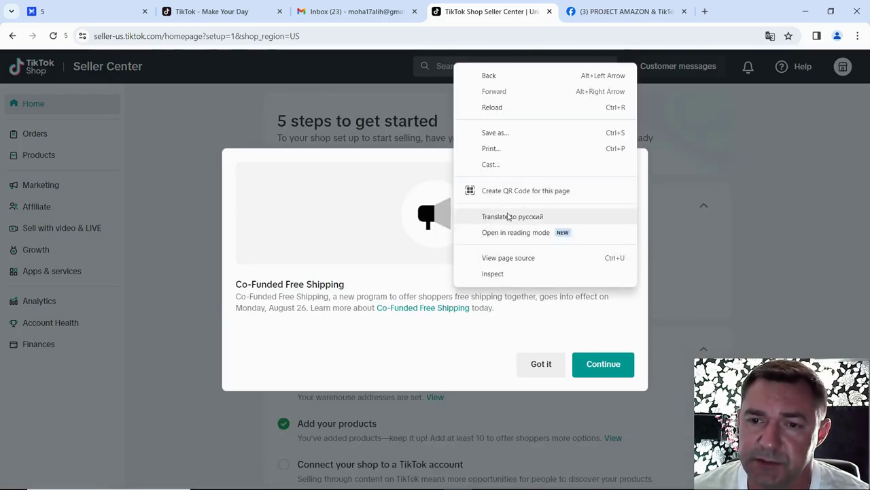
left_click(508, 216)
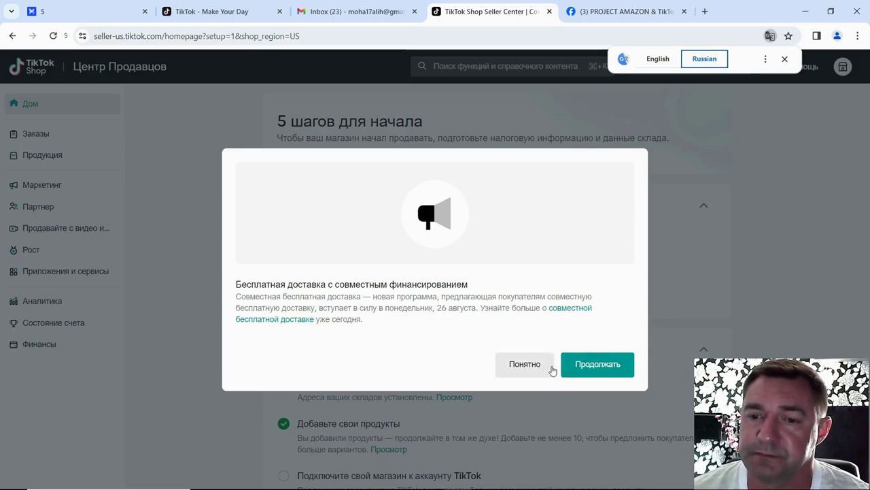
Open the full Co-Funded Free Shipping article from the announcement and translate the page into Russian
left_click(593, 371)
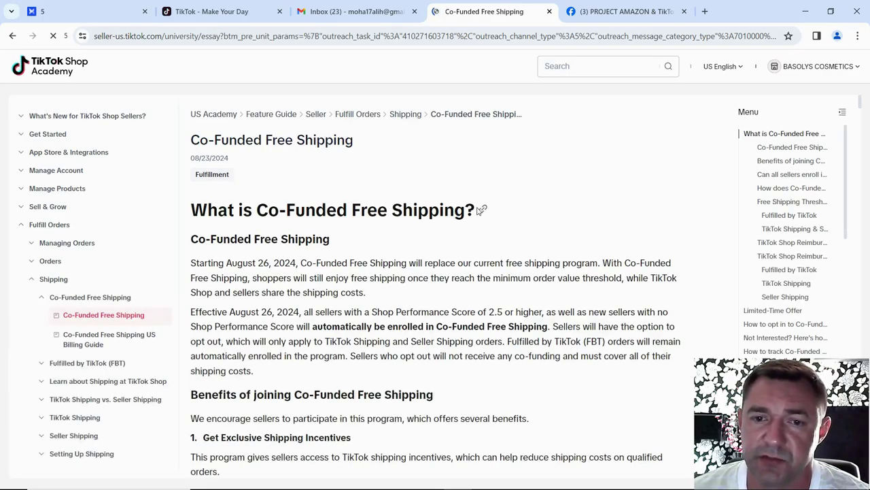
scroll(477, 244, "down", 7)
scroll(477, 244, "up", 5)
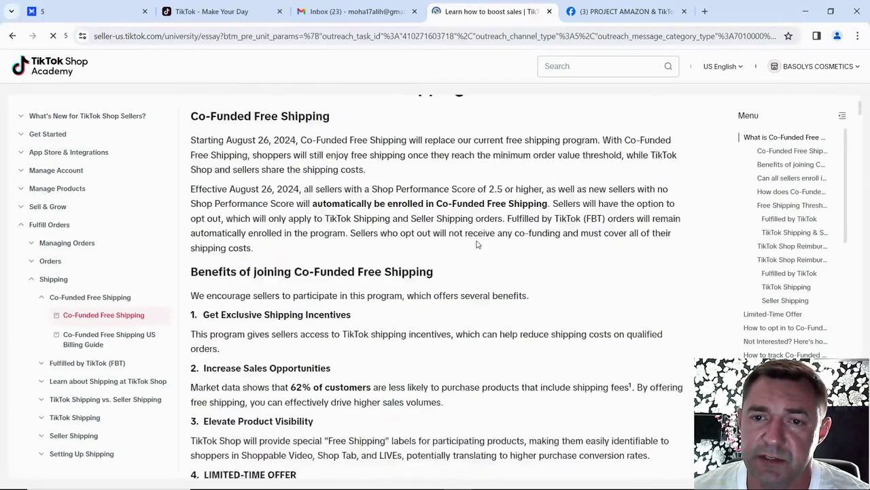
scroll(477, 244, "up", 2)
right_click(530, 173)
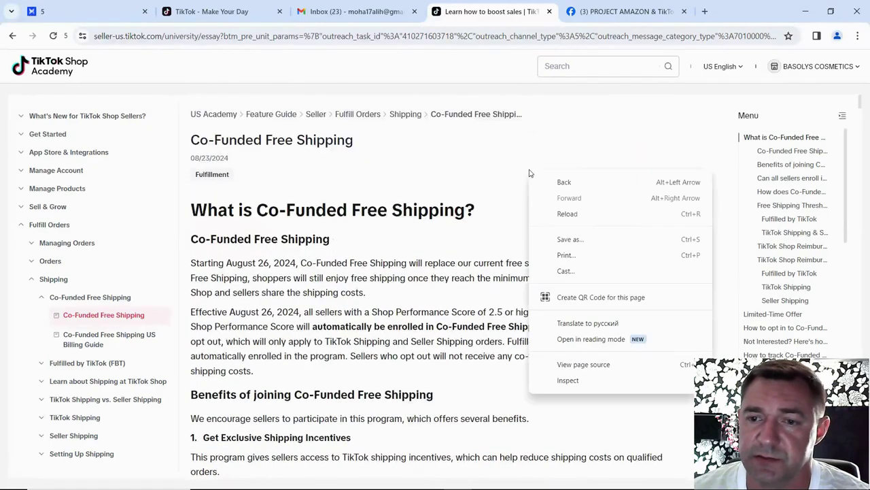
left_click(599, 324)
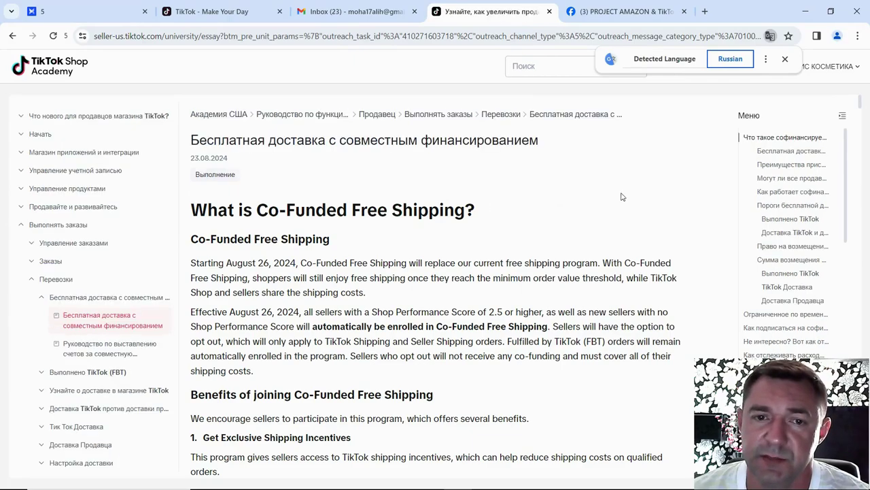
Translate the article's Co-Funded Free Shipping heading and its first paragraph into Russian, and close the translation
scroll(384, 209, "down", 3)
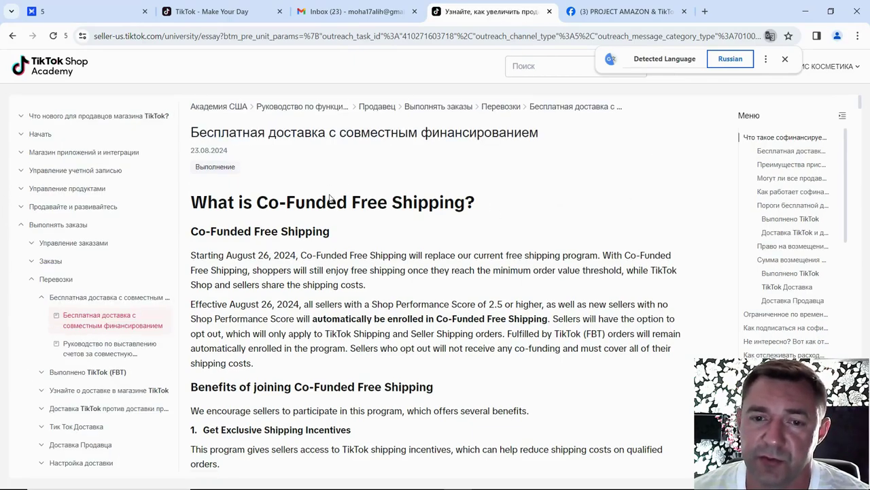
scroll(384, 209, "down", 3)
scroll(384, 209, "up", 6)
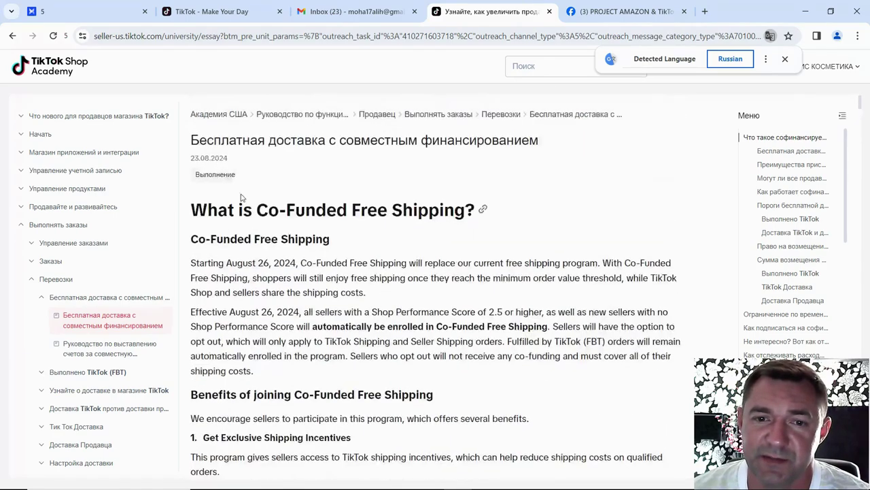
left_click_drag(190, 238, 367, 292)
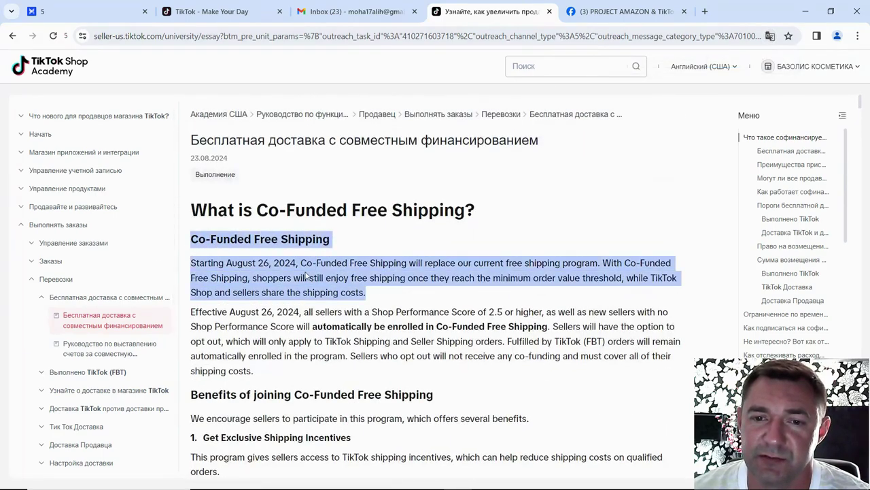
right_click(306, 276)
left_click(356, 348)
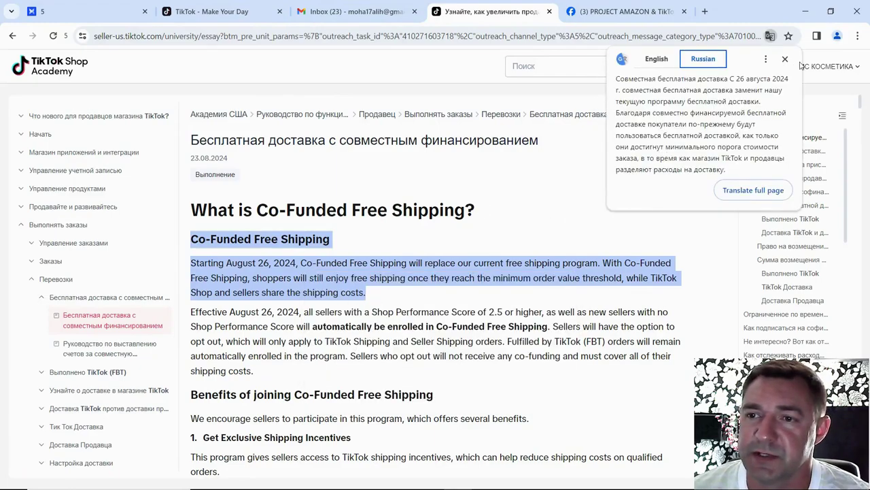
left_click(786, 61)
Look through the article's sections on program benefits, free shipping thresholds, lead times and reimbursement amounts
scroll(633, 195, "down", 6)
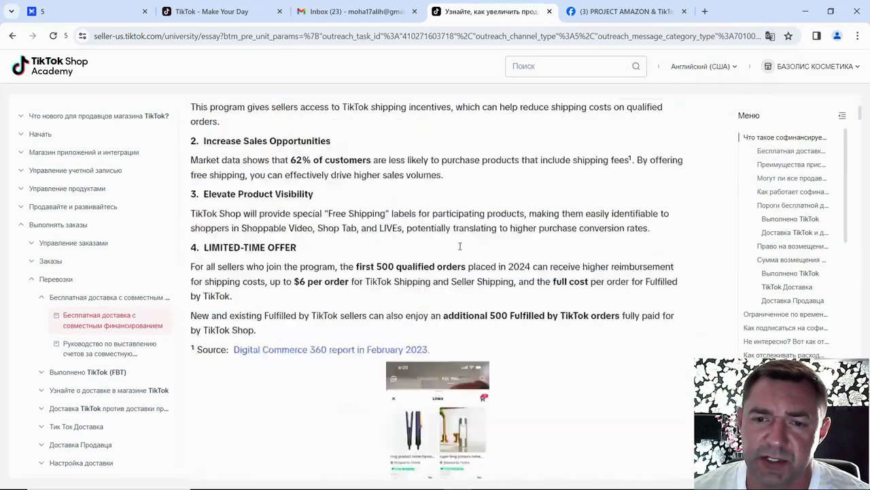
scroll(460, 246, "down", 10)
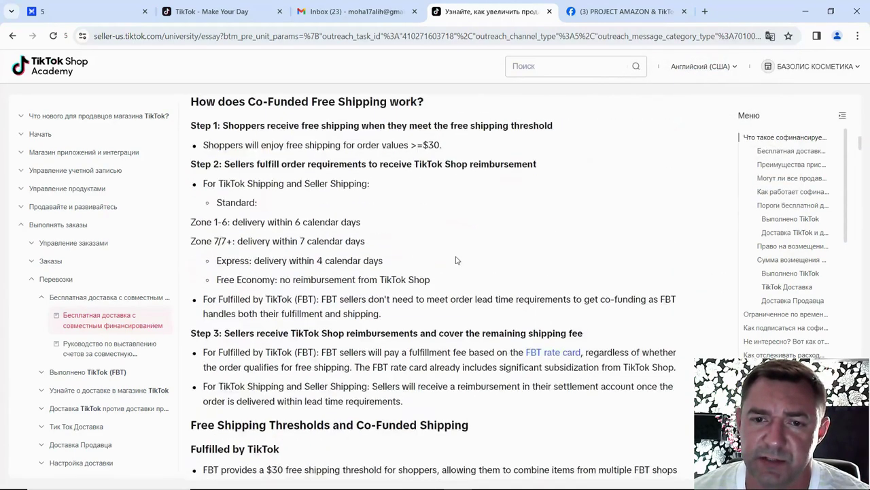
scroll(442, 279, "down", 6)
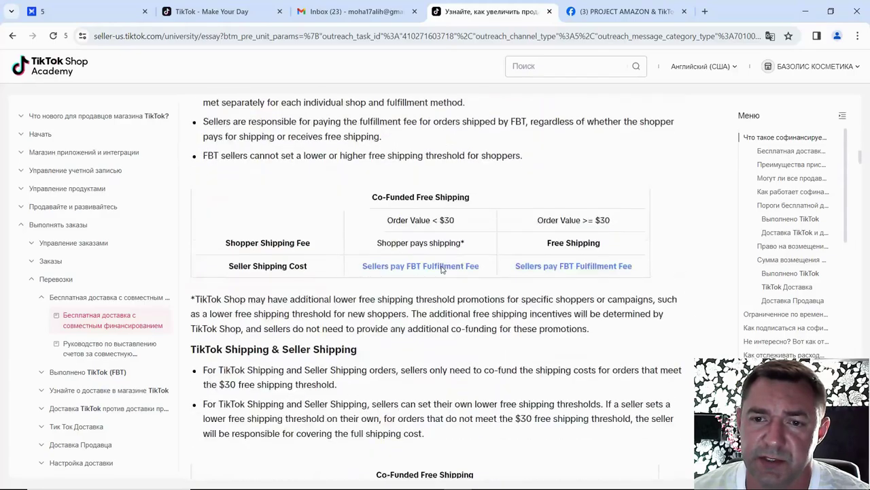
scroll(449, 216, "down", 5)
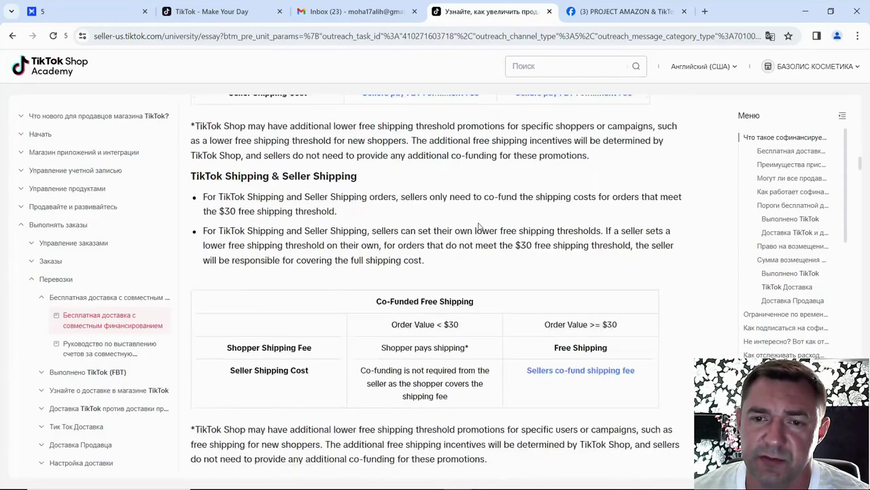
scroll(446, 211, "down", 6)
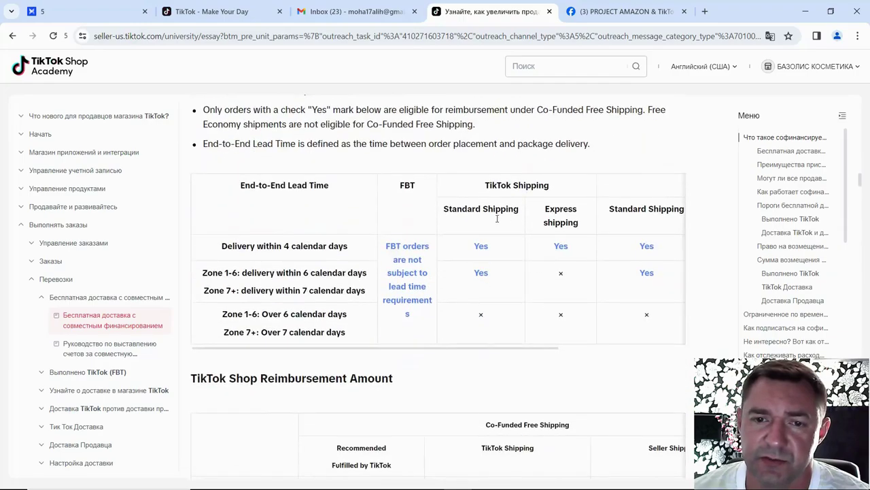
scroll(417, 221, "up", 2)
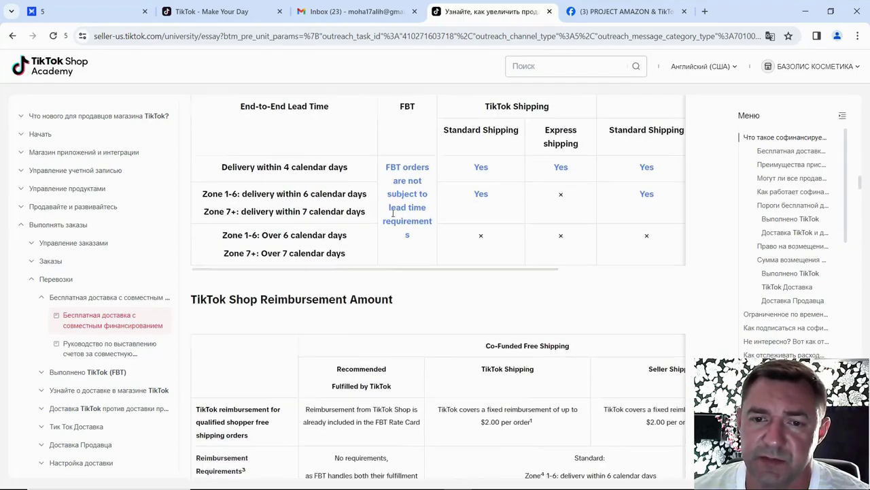
scroll(431, 219, "down", 5)
scroll(431, 219, "down", 7)
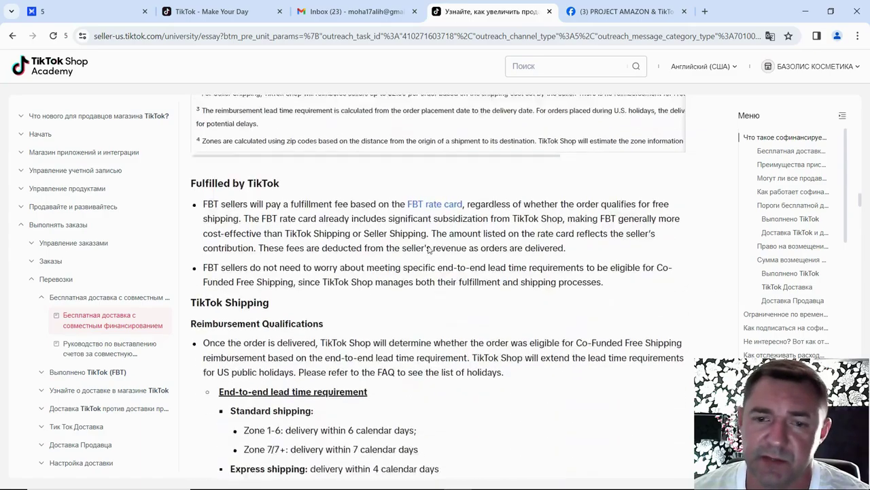
scroll(429, 249, "up", 6)
scroll(428, 250, "up", 20)
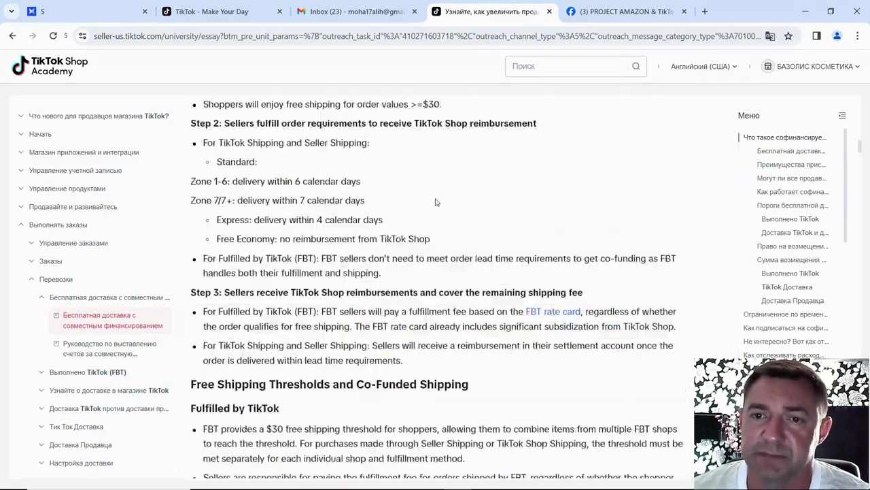
scroll(276, 144, "up", 10)
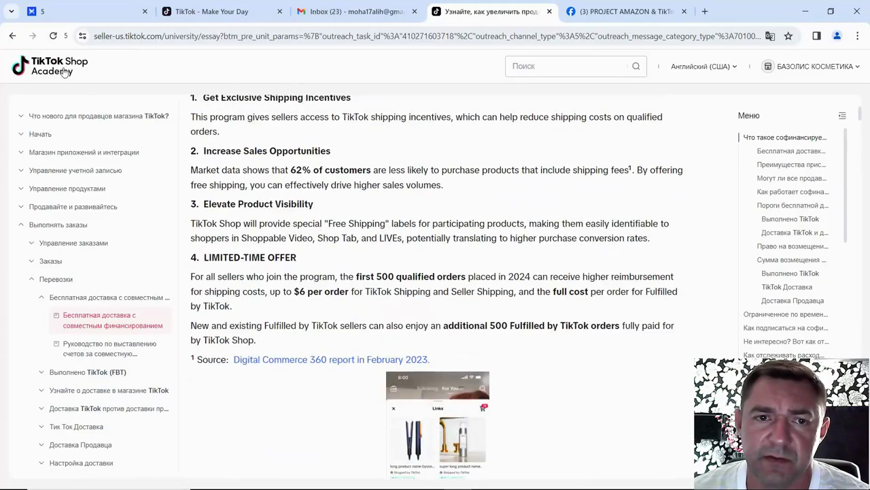
Return to the Seller Center home page with its setup steps and open the Message Center
left_click(14, 36)
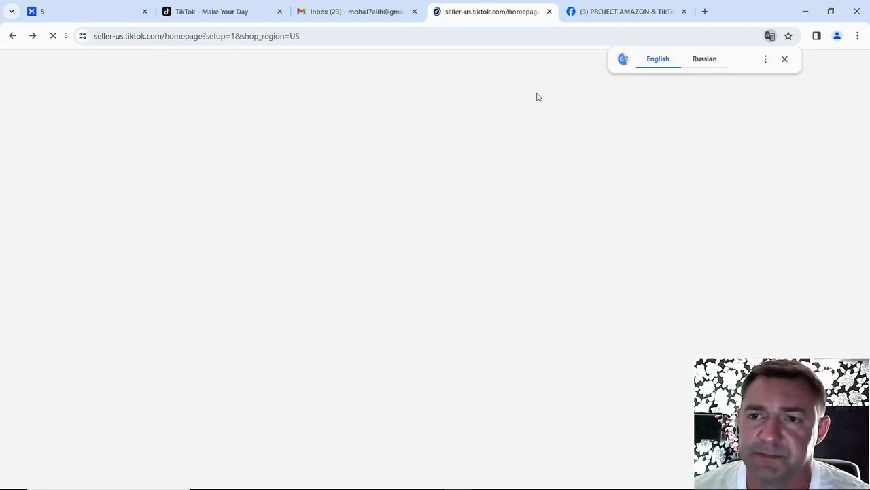
left_click(785, 59)
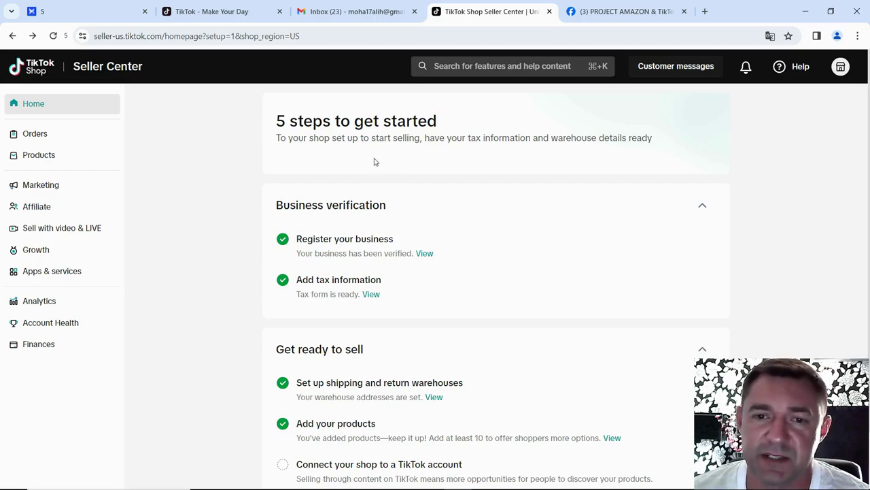
scroll(327, 231, "down", 1)
scroll(398, 153, "up", 1)
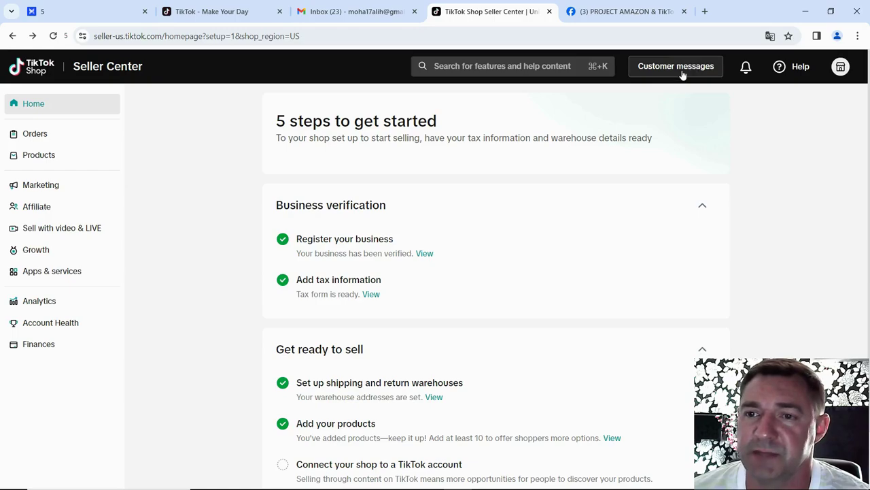
left_click(746, 69)
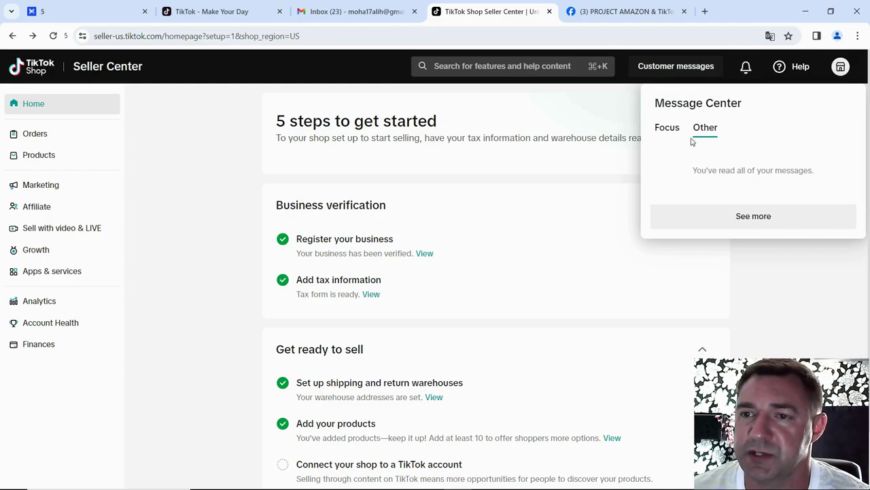
Open the Help panel, and go to the shop account's My Profile page
left_click(794, 69)
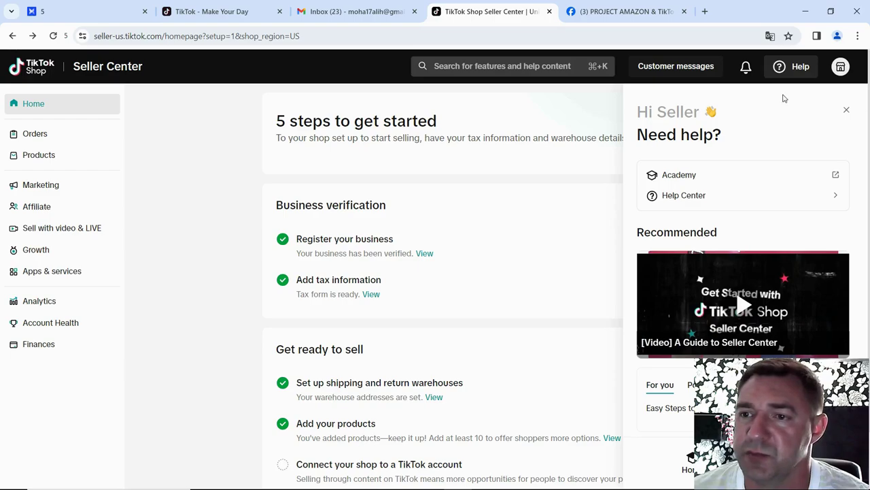
left_click(840, 68)
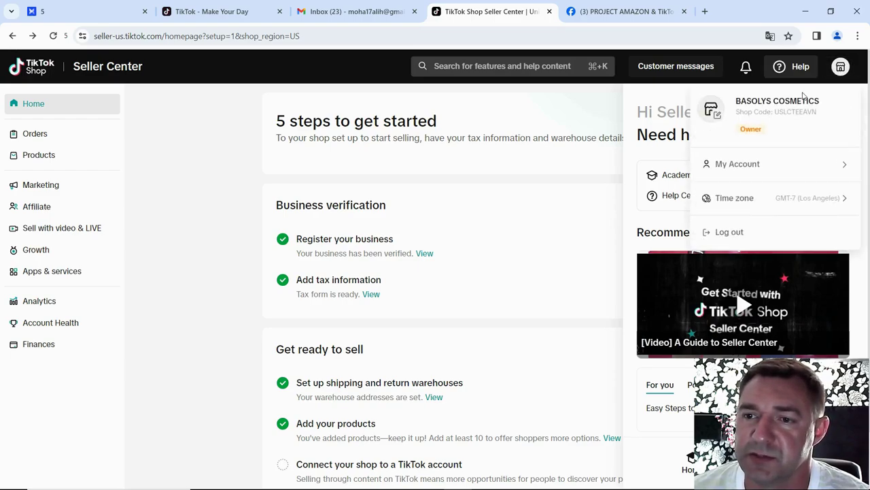
mouse_move(700, 165)
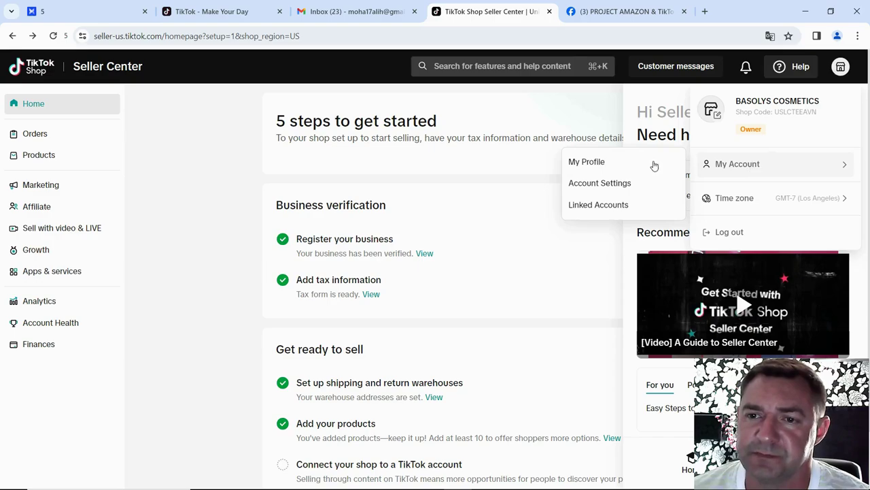
left_click(586, 162)
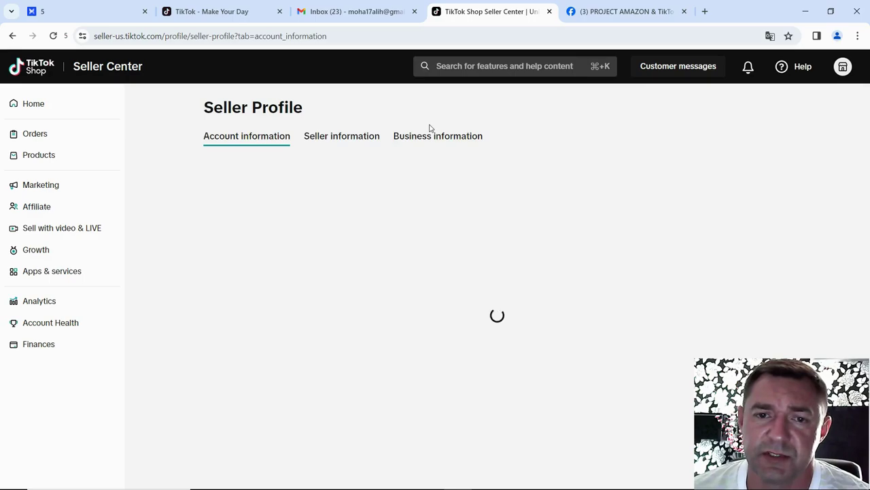
Look through the account, seller and business information sections of the Seller Profile, including the account security options
scroll(408, 238, "down", 2)
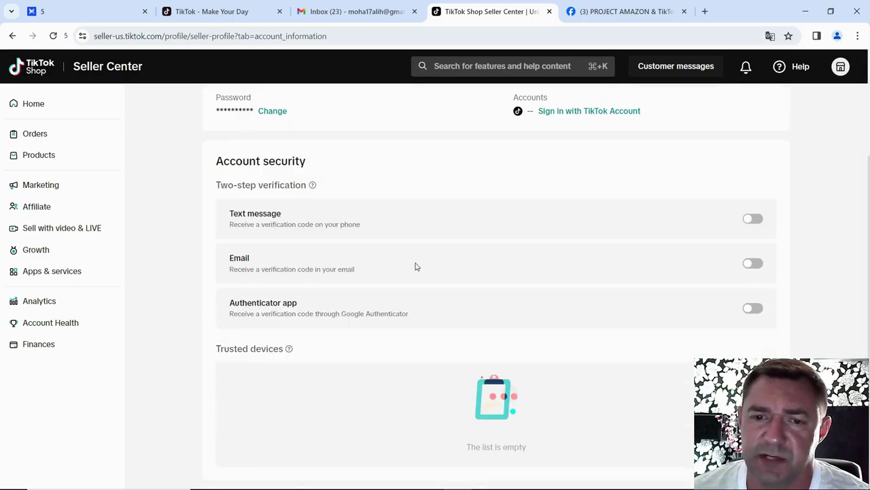
scroll(414, 266, "up", 2)
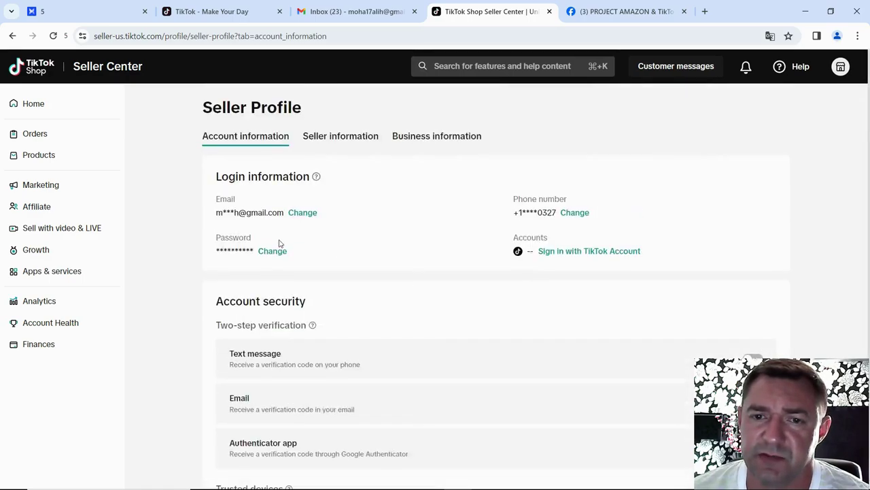
left_click(339, 138)
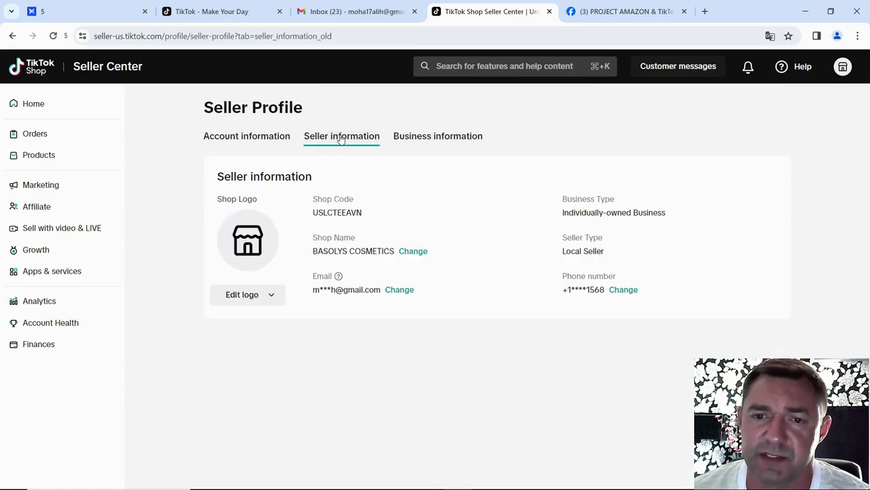
left_click(426, 138)
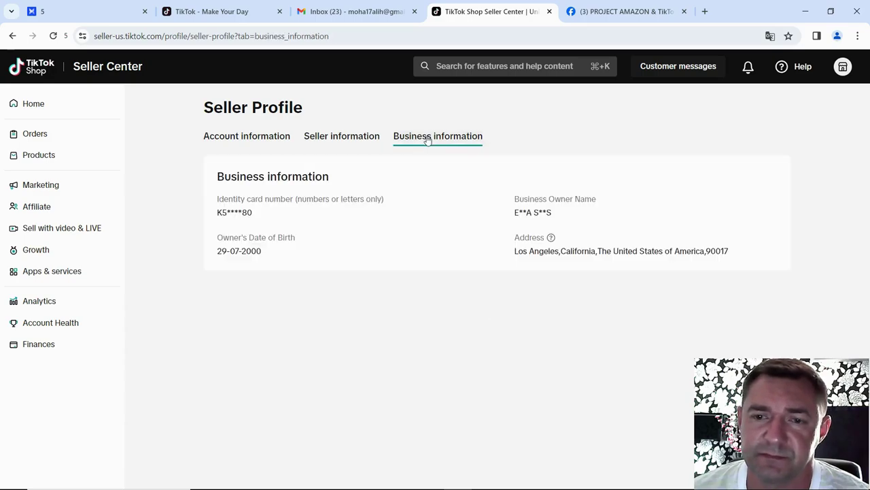
left_click(242, 143)
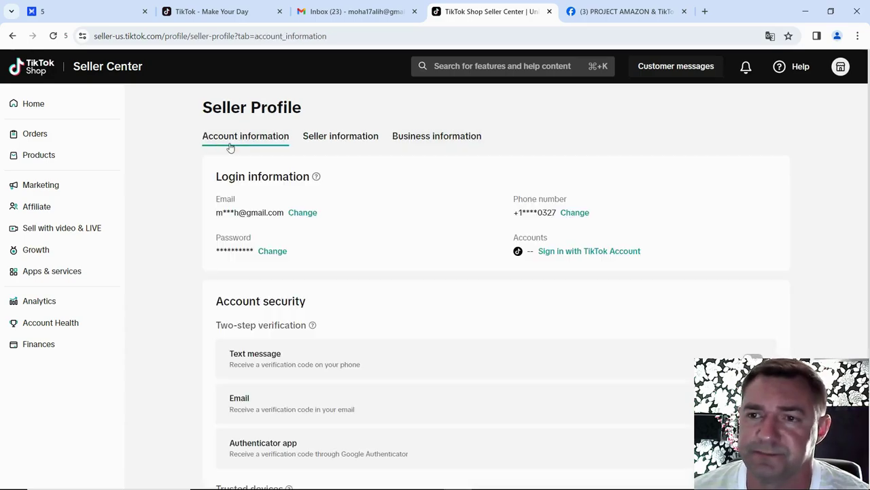
Open the Account Settings, view the User Management page and return to the settings overview
left_click(842, 68)
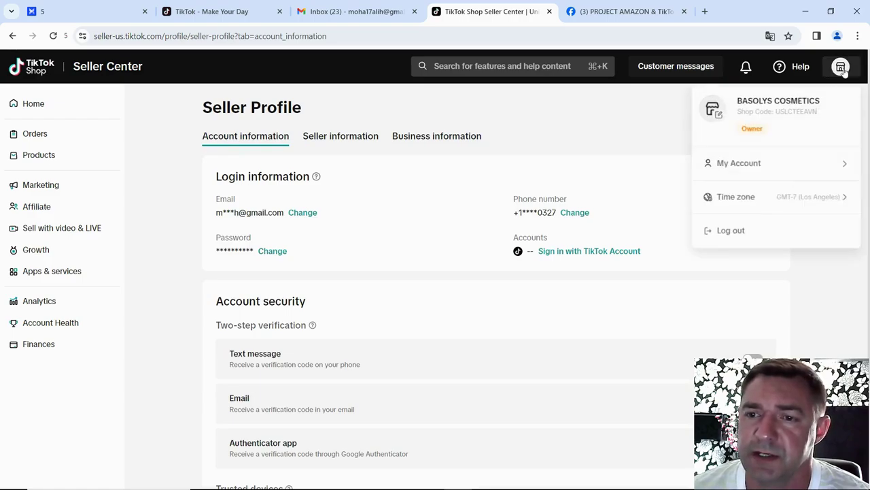
mouse_move(762, 168)
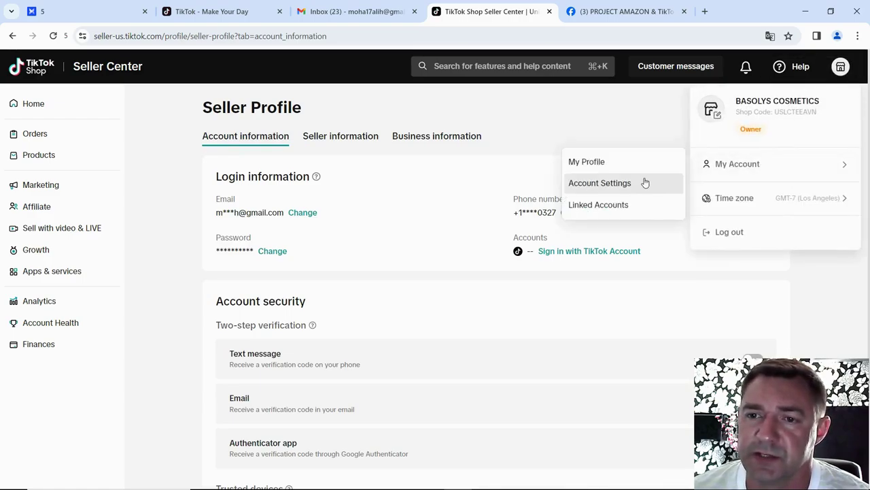
left_click(616, 184)
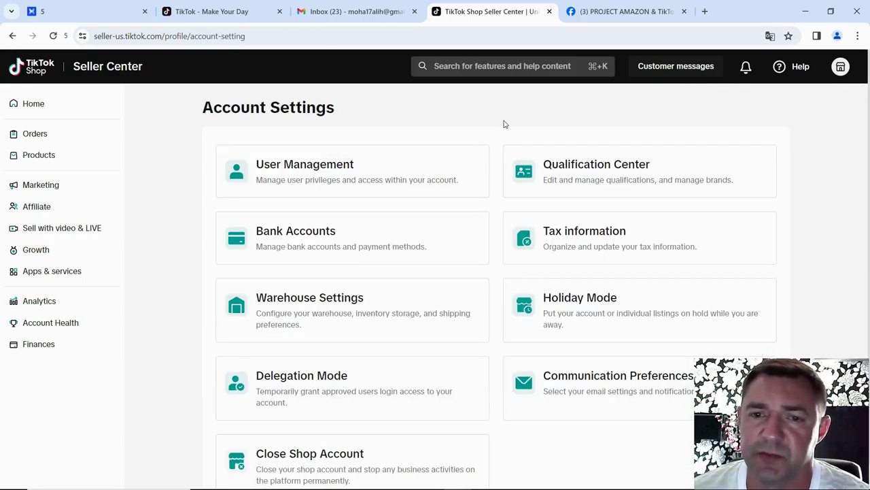
left_click(286, 174)
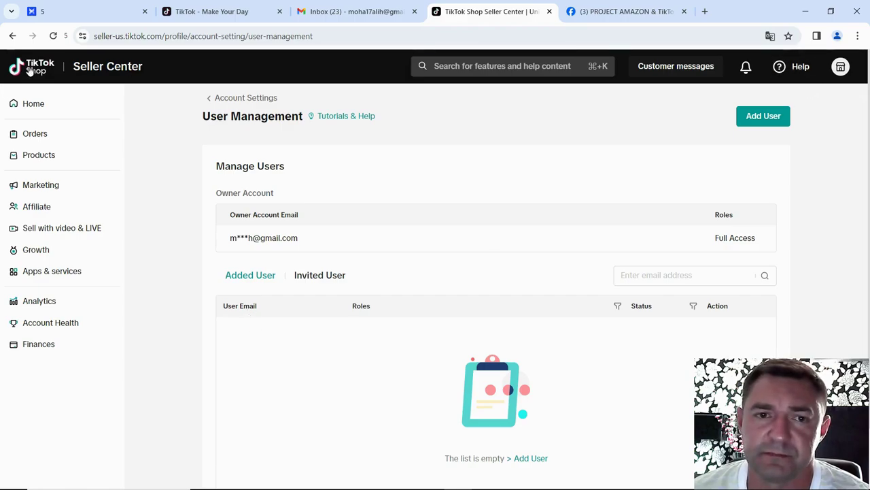
left_click(12, 36)
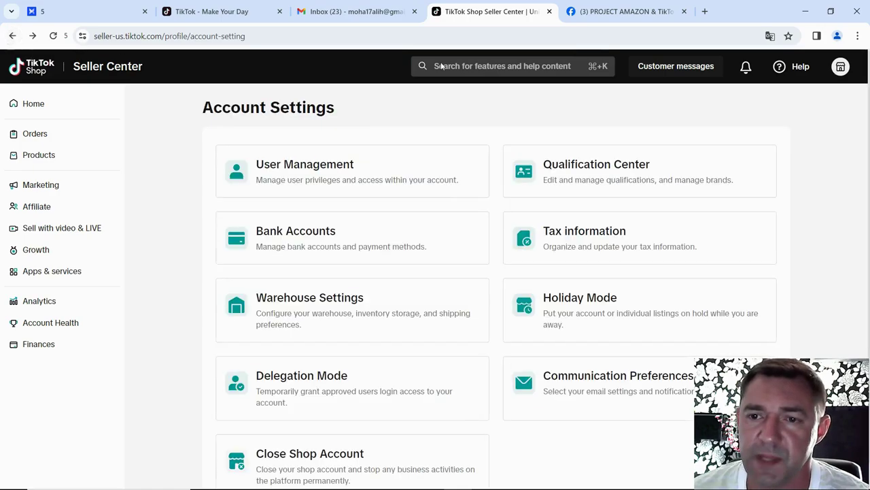
In the Qualification Center's brand qualifications, start a new brand authorization of type 1st level authorized seller
left_click(583, 174)
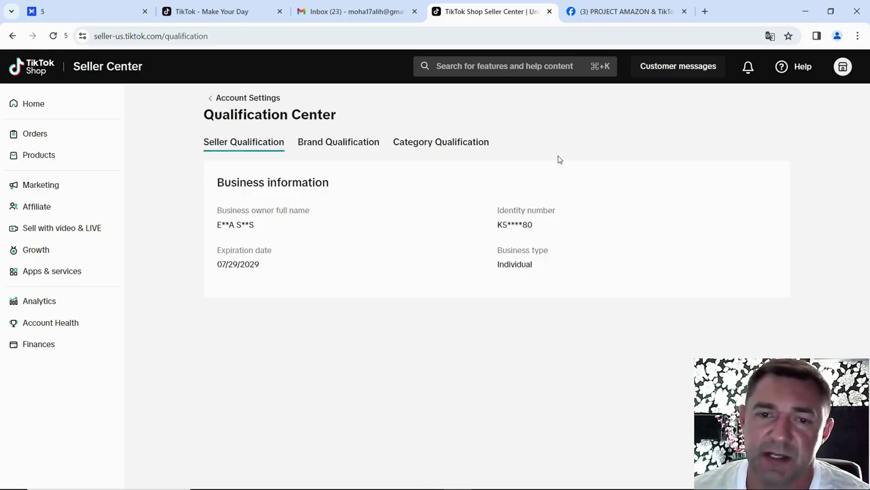
left_click(329, 143)
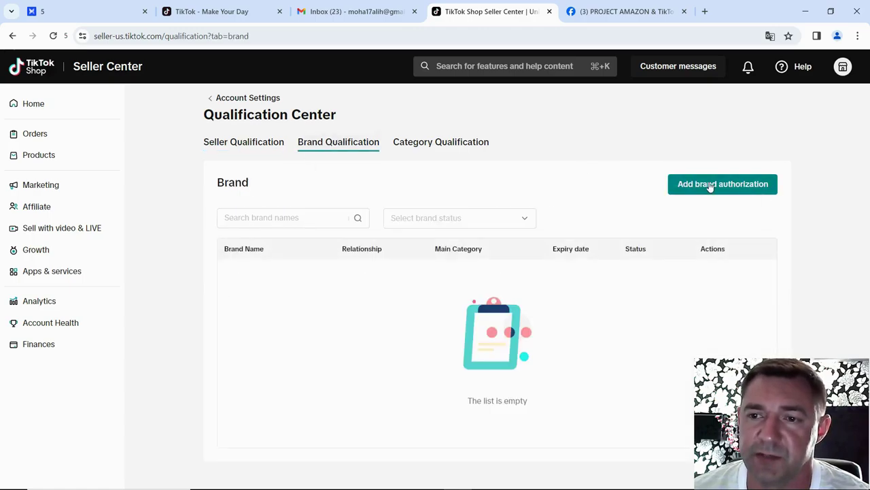
left_click(709, 184)
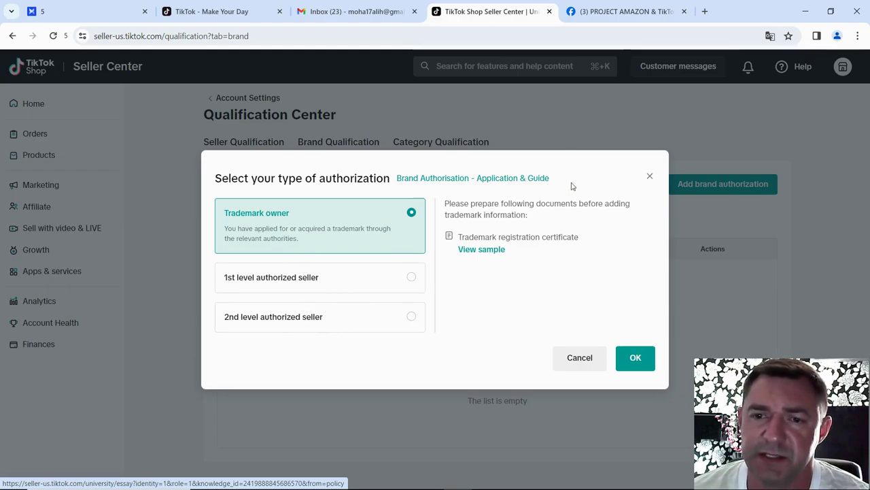
left_click(412, 278)
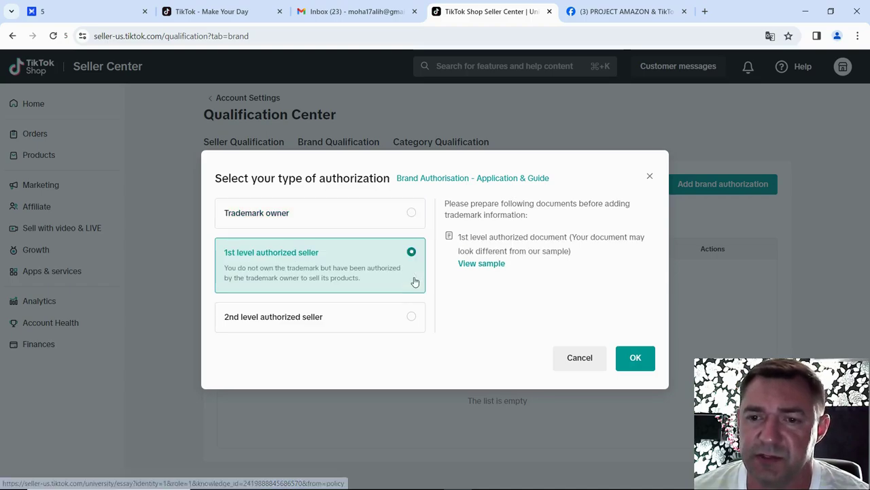
left_click(637, 358)
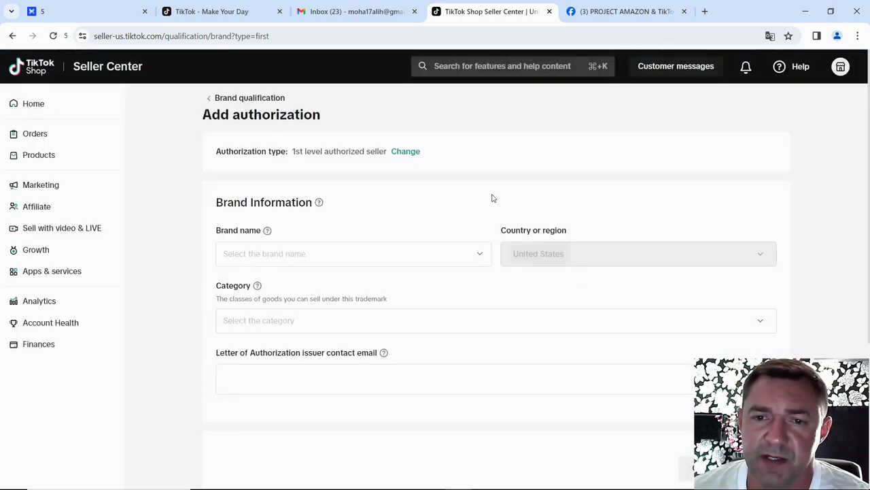
Check the Brand name field and browse the trademark category classes from CL01 to CL18, leaving the category unselected
left_click(479, 255)
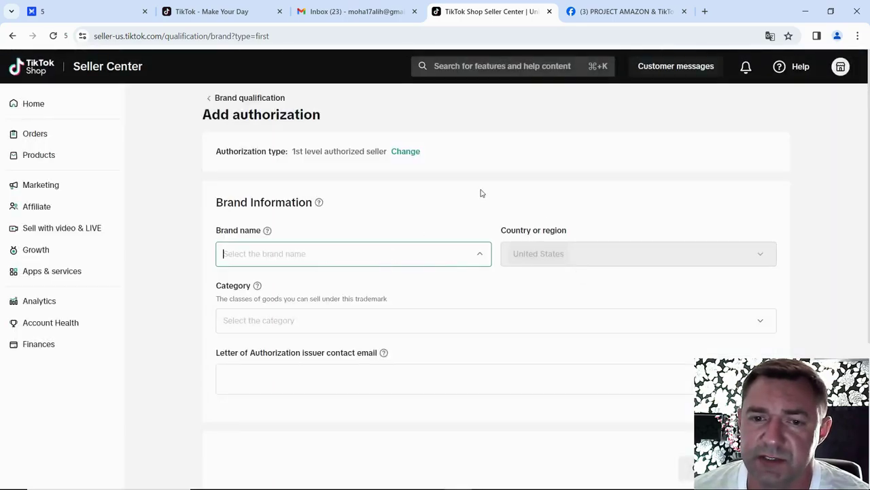
scroll(481, 193, "down", 1)
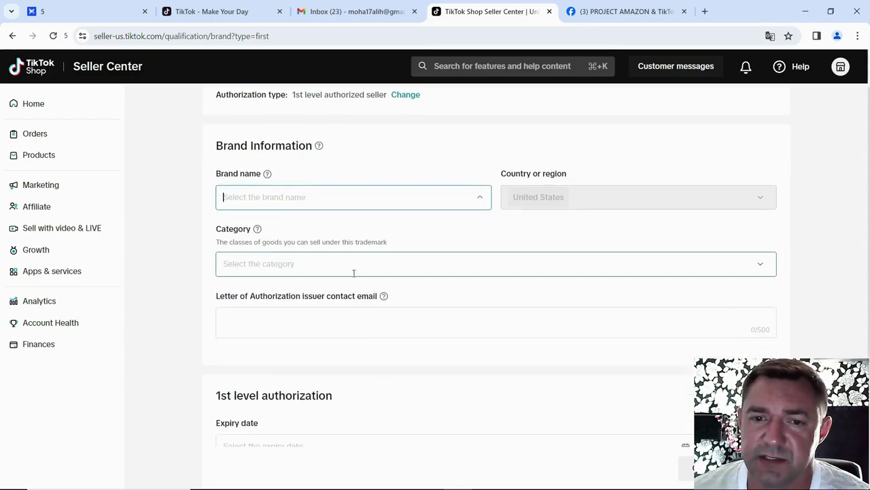
scroll(378, 265, "down", 1)
left_click(759, 208)
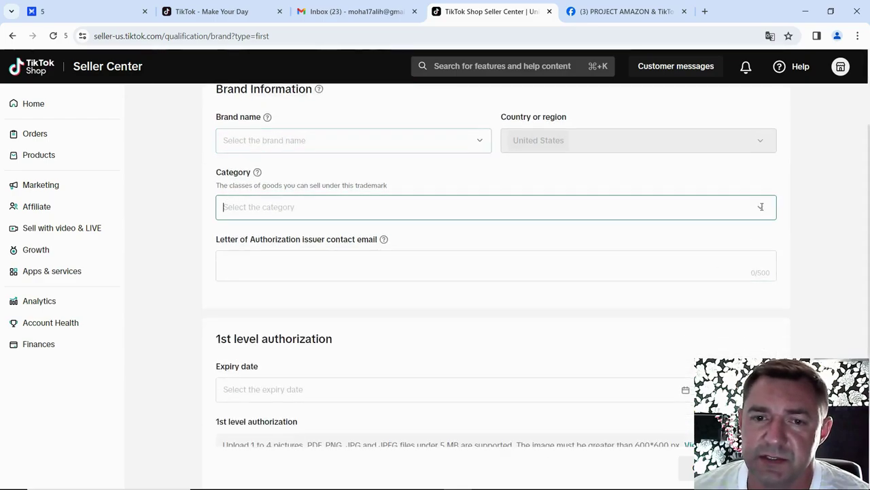
left_click(761, 207)
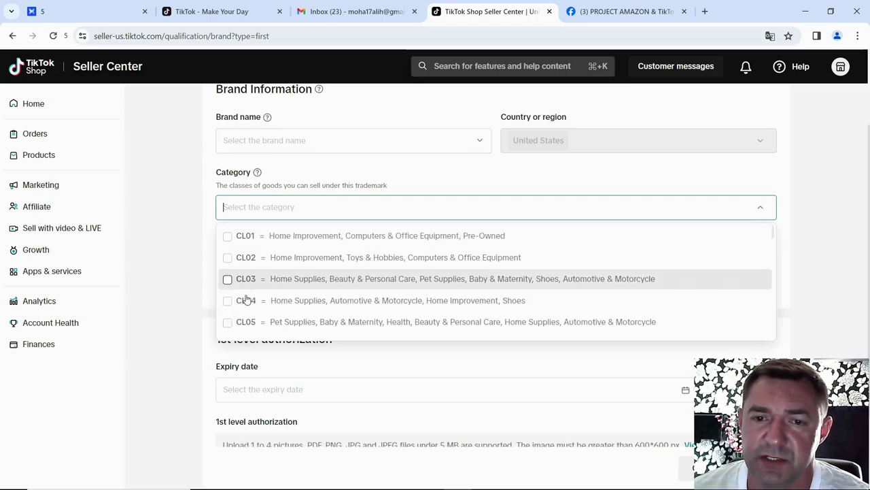
scroll(252, 287, "down", 1)
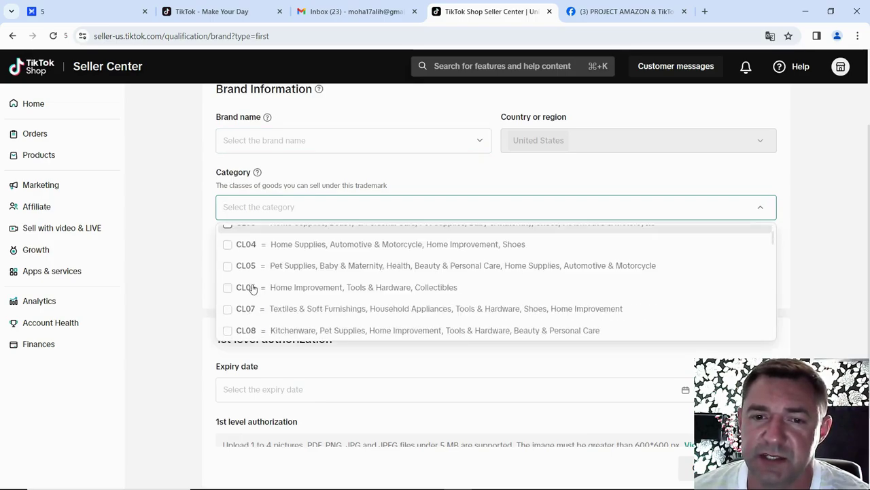
scroll(252, 288, "down", 2)
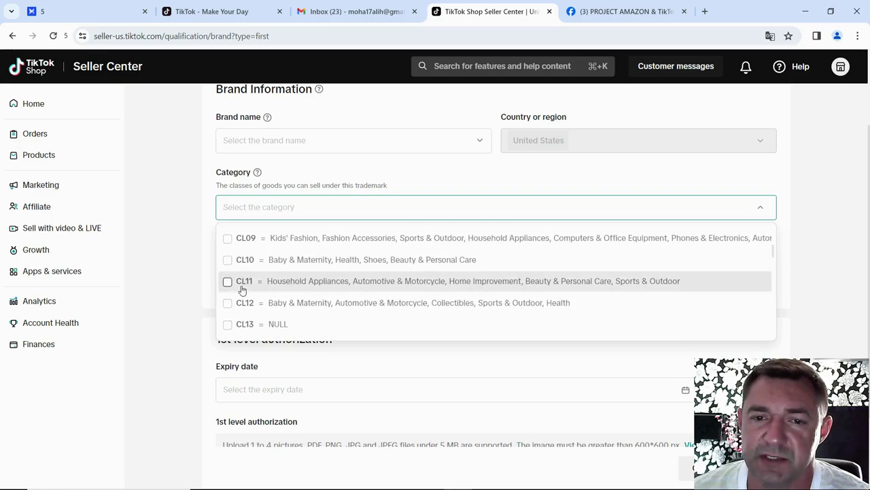
scroll(309, 288, "down", 2)
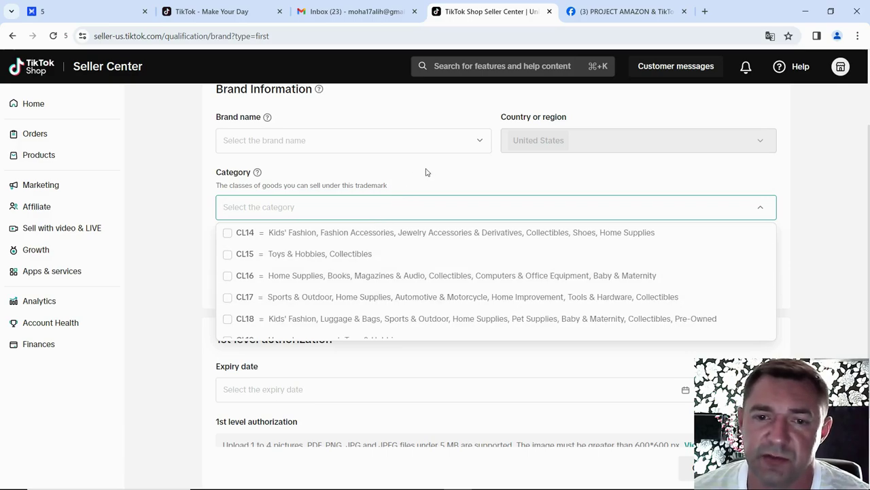
left_click(388, 168)
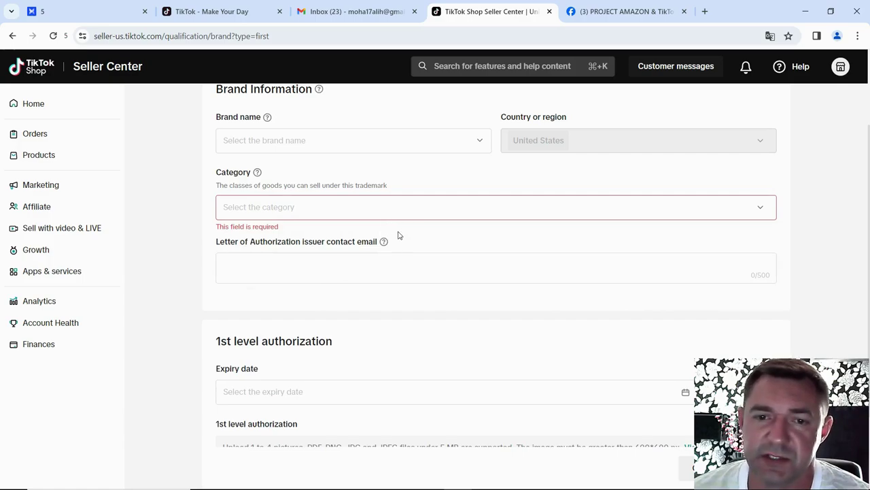
Review the authorization form's issuer contact email, expiry date and document upload requirements
scroll(399, 235, "down", 1)
left_click(335, 208)
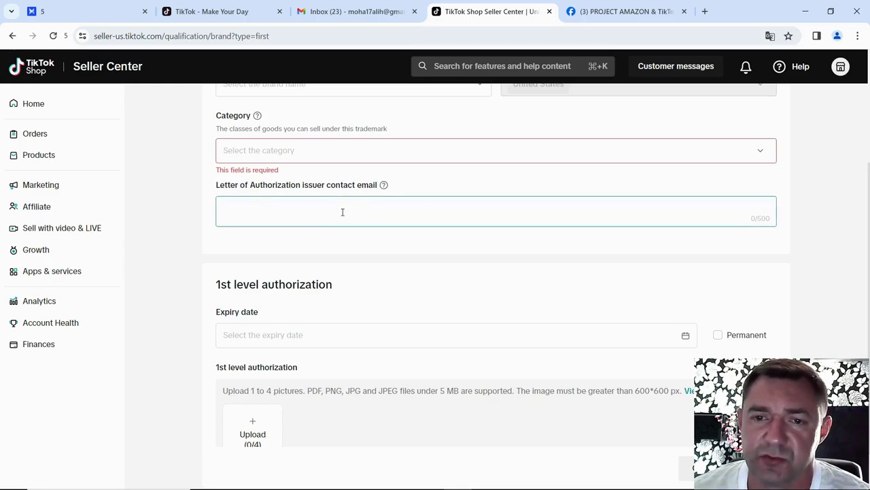
scroll(321, 210, "down", 1)
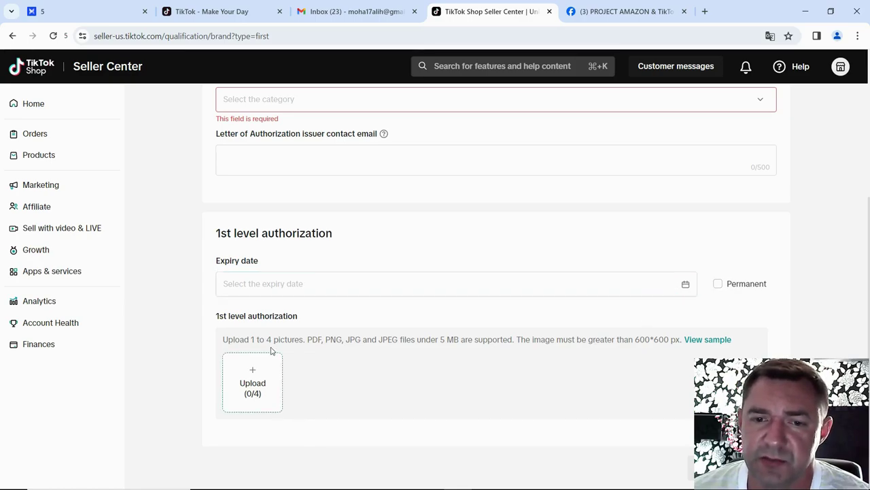
scroll(455, 343, "up", 3)
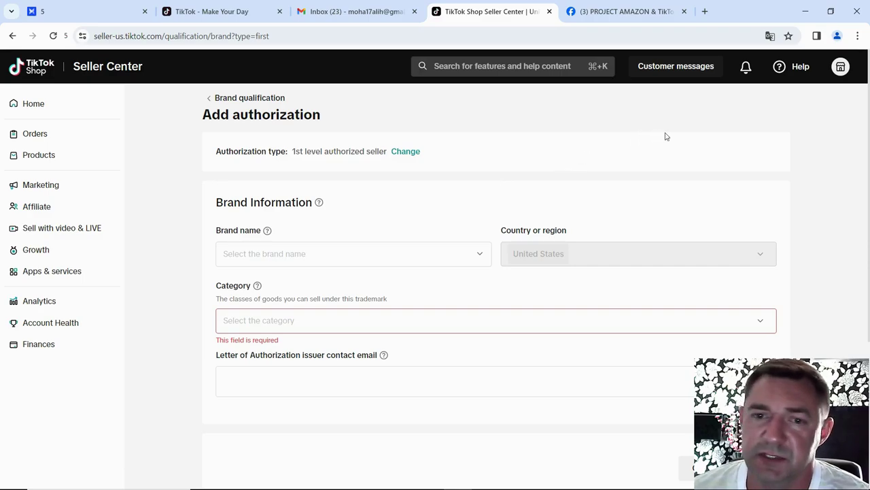
Return to the Account Settings, open Bank Accounts and start linking a settlement account
left_click(841, 68)
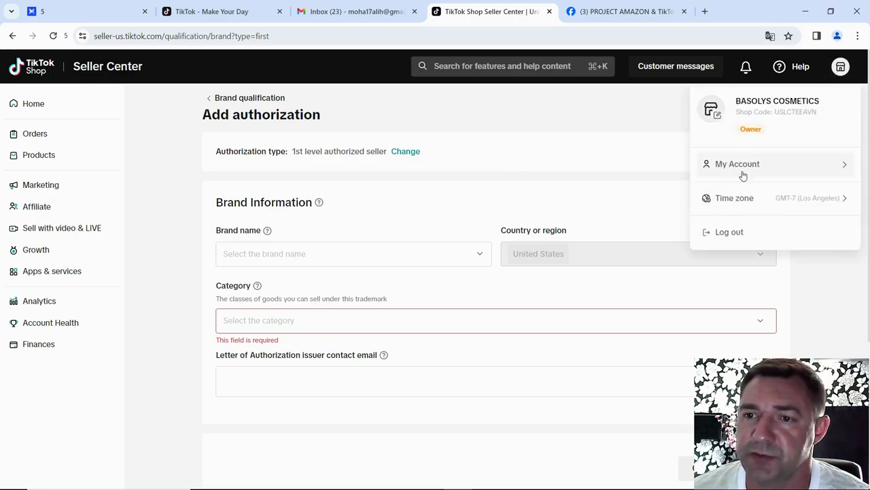
mouse_move(746, 166)
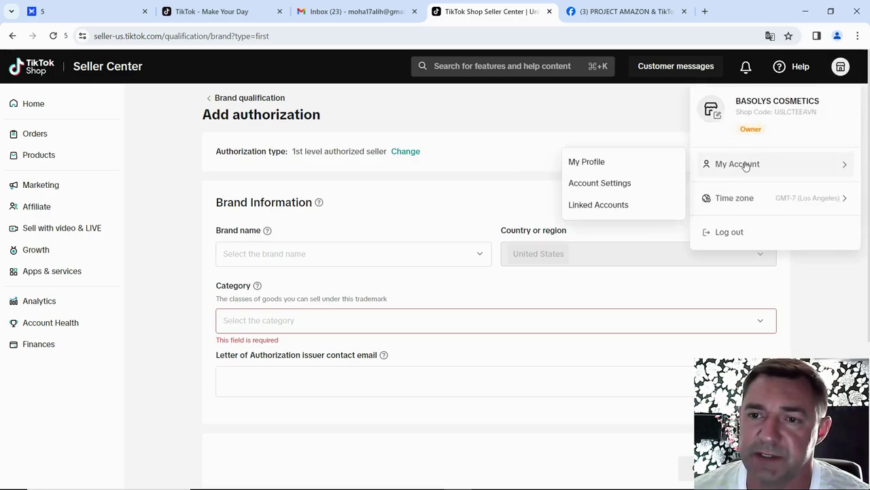
left_click(615, 186)
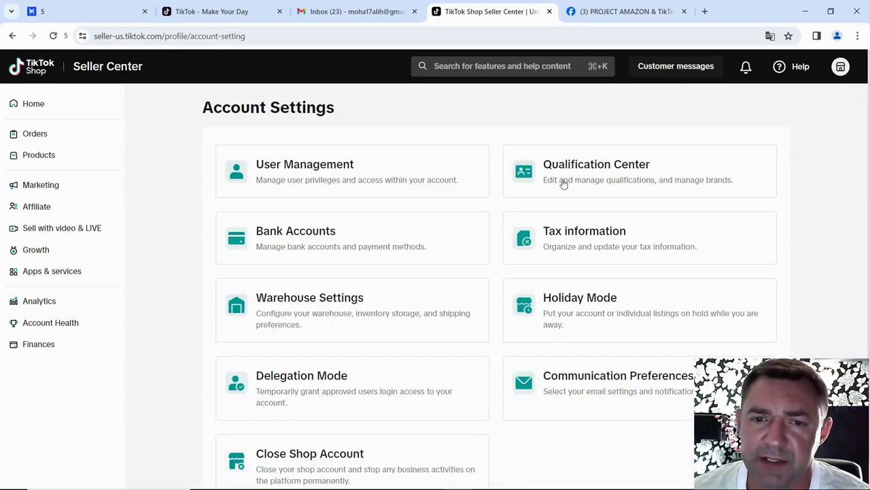
left_click(334, 233)
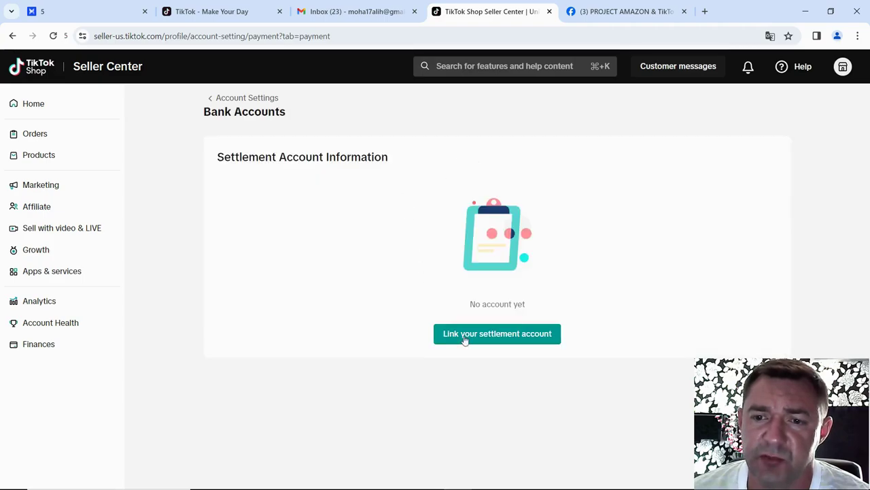
left_click(500, 338)
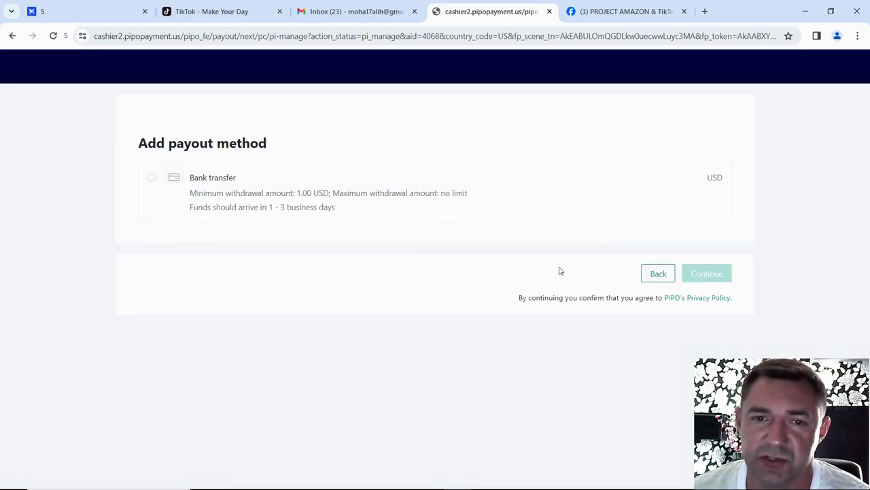
Choose bank transfer as the payout method, dismiss the verification code request, and return to the Bank Accounts page
left_click(152, 182)
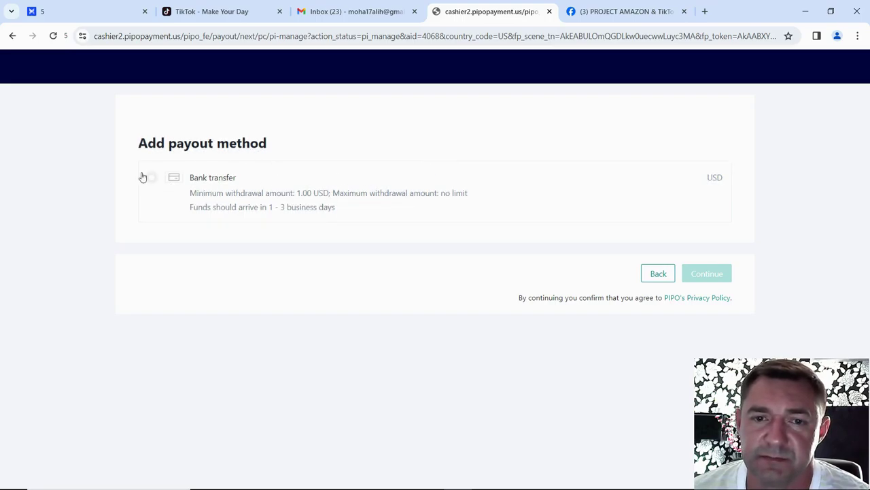
left_click(707, 274)
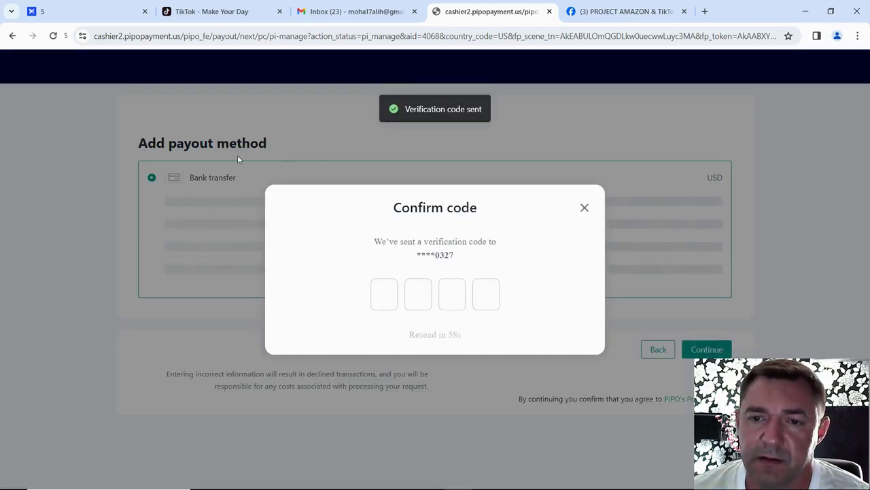
left_click(584, 209)
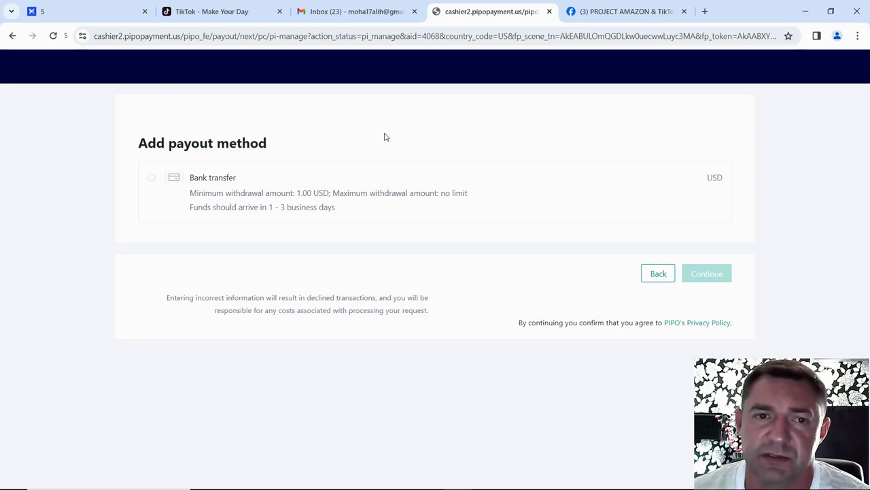
left_click(12, 36)
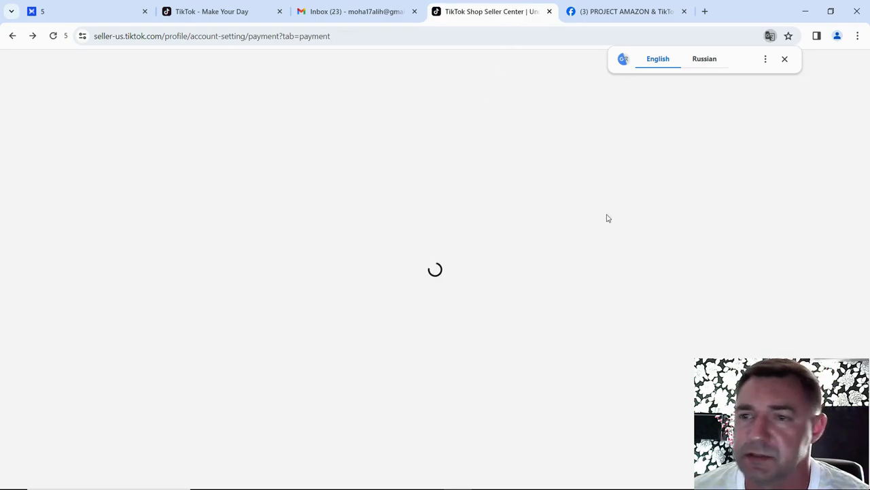
left_click(784, 58)
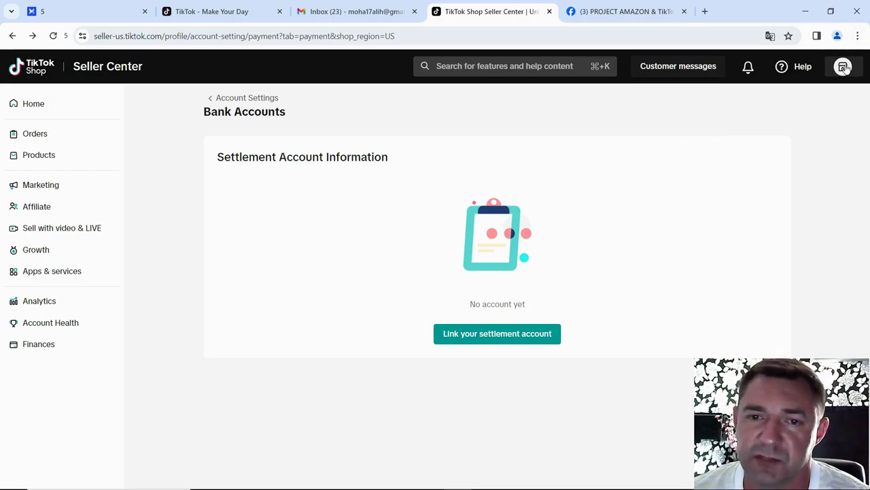
Open Warehouse Settings from the Account Settings and check the U.S Pickup Warehouse address form, closing it without changes
left_click(13, 36)
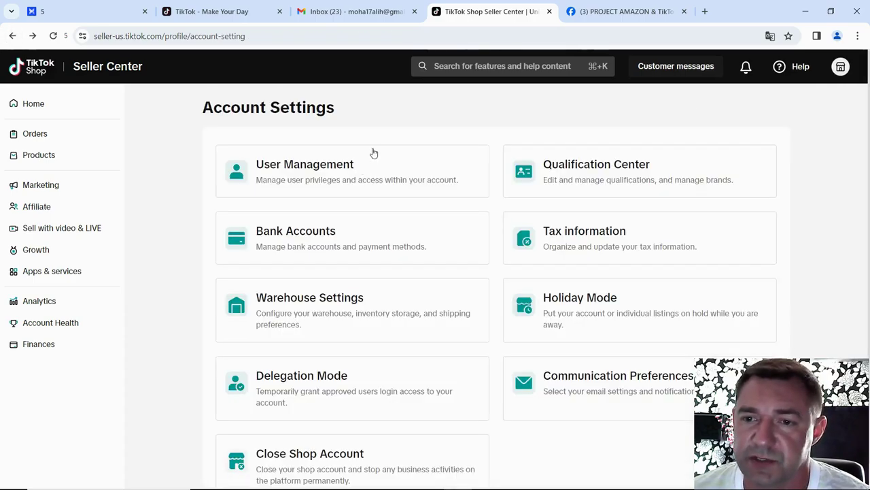
scroll(588, 224, "down", 1)
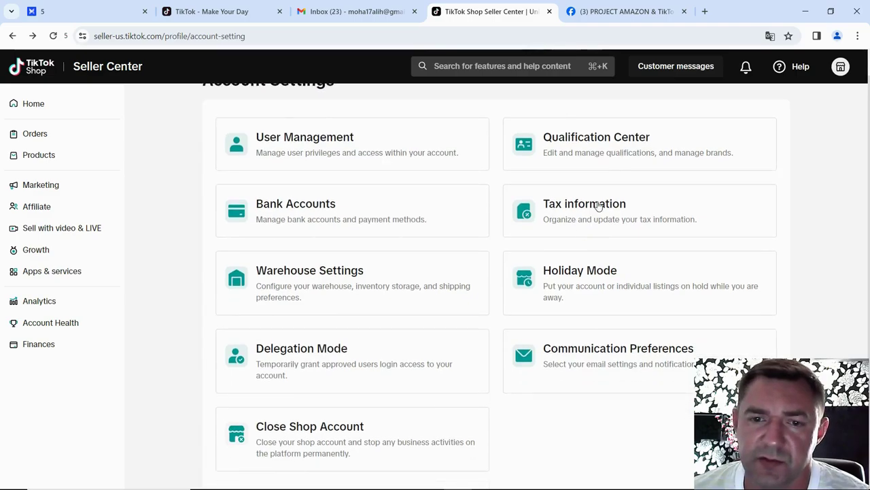
left_click(333, 278)
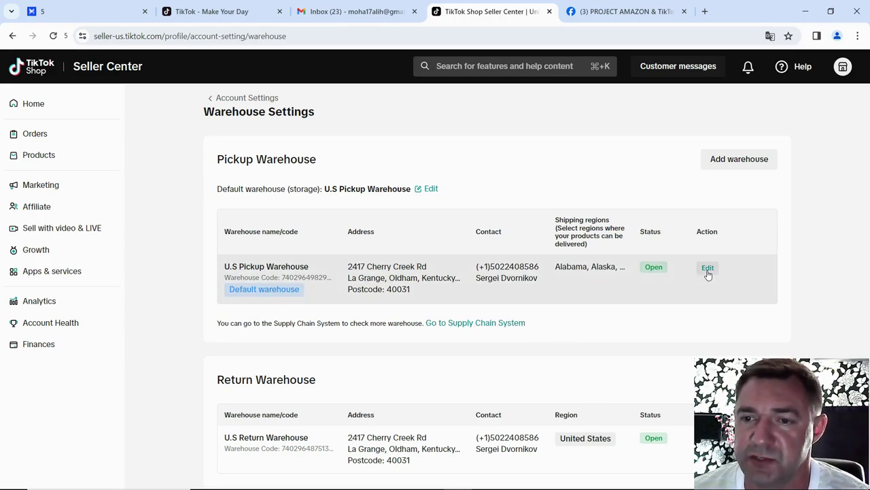
left_click(707, 268)
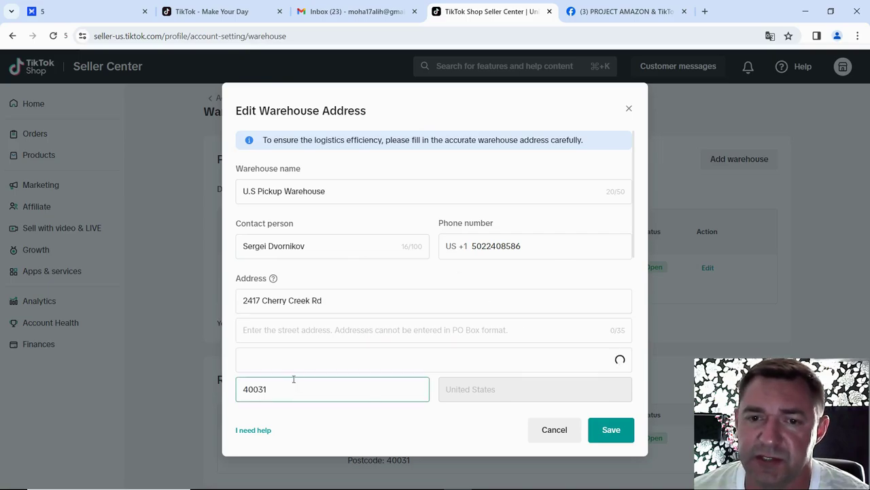
left_click(628, 109)
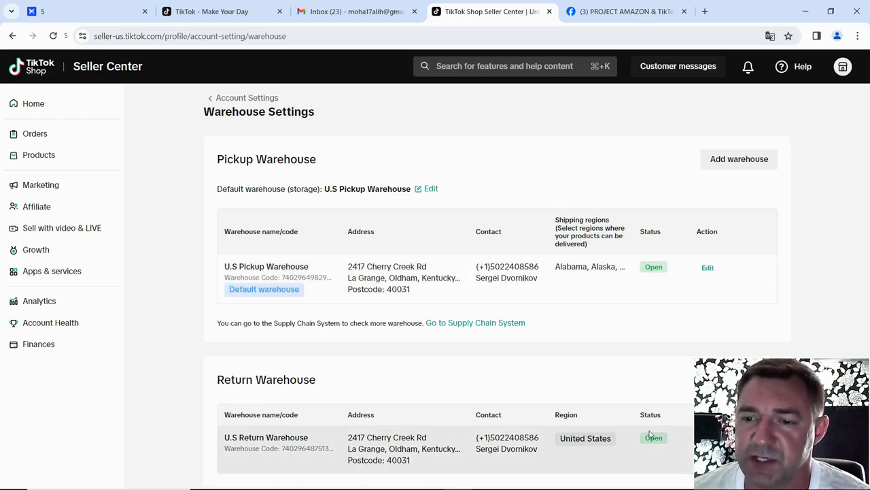
Return to the Account Settings and translate the page into Russian to review the available settings sections
left_click(11, 36)
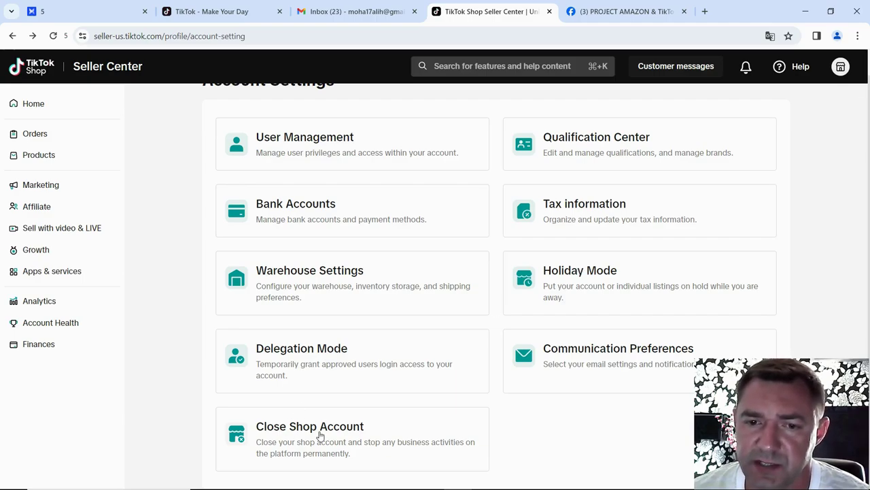
right_click(826, 195)
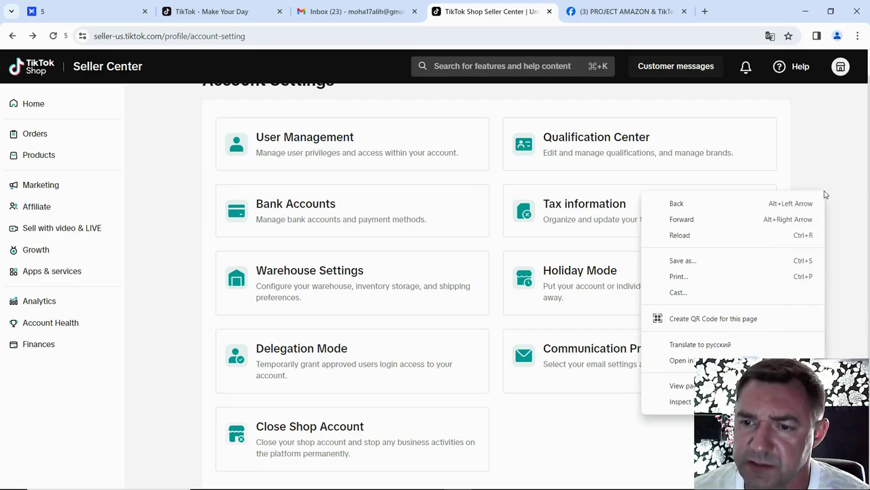
left_click(713, 345)
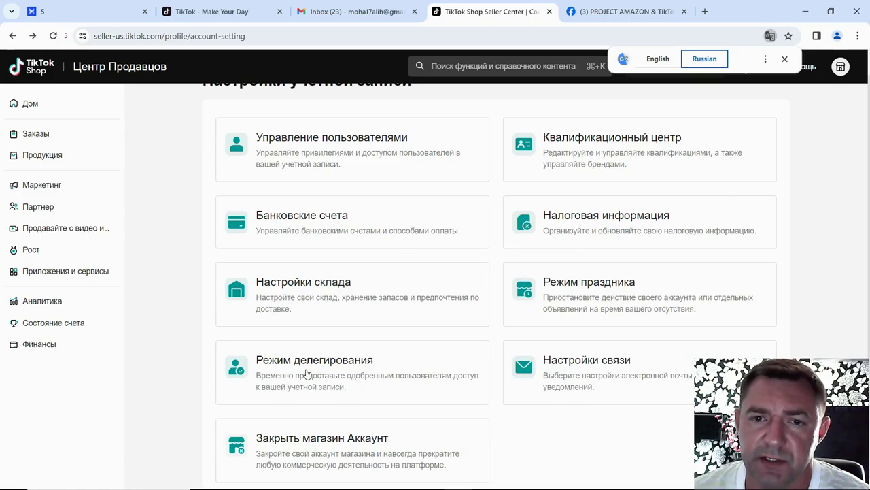
scroll(313, 364, "up", 1)
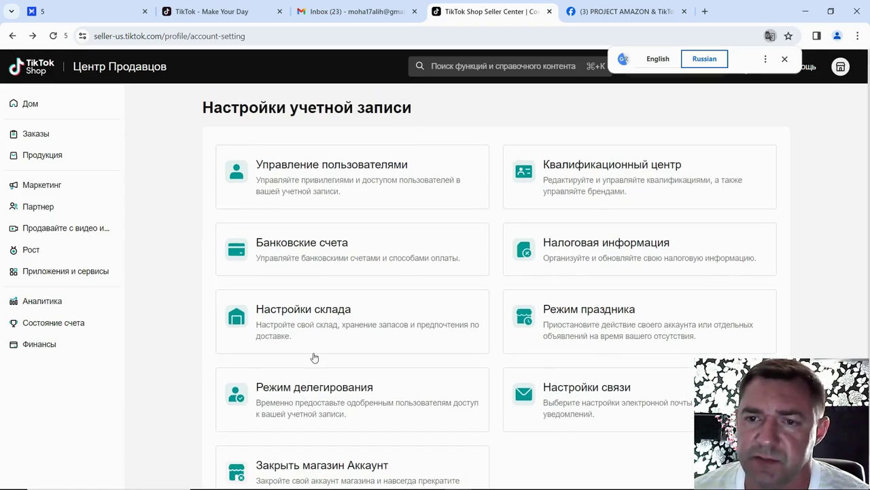
scroll(314, 359, "down", 1)
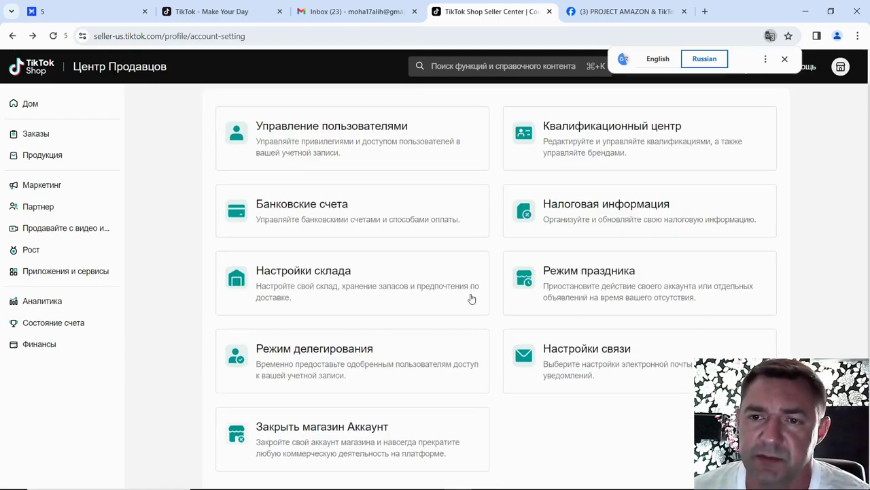
scroll(473, 300, "up", 1)
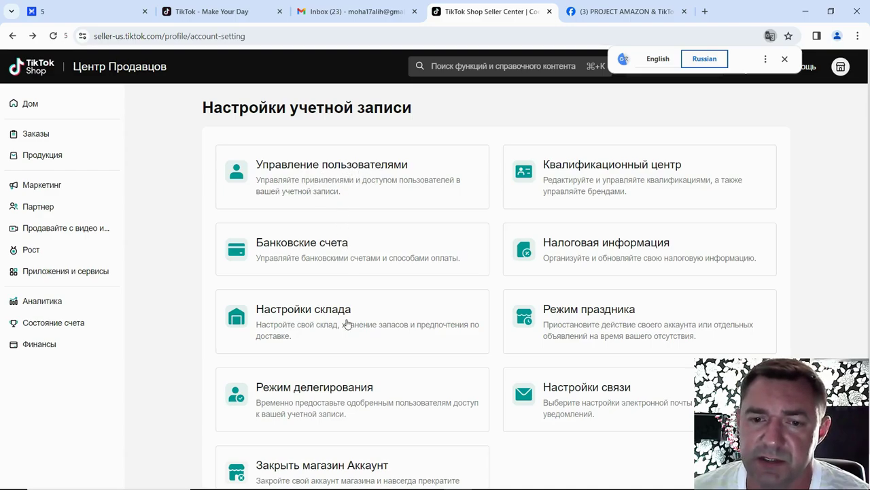
left_click(784, 58)
Open the linked TikTok accounts page and review its official account information and marketing accounts
left_click(842, 68)
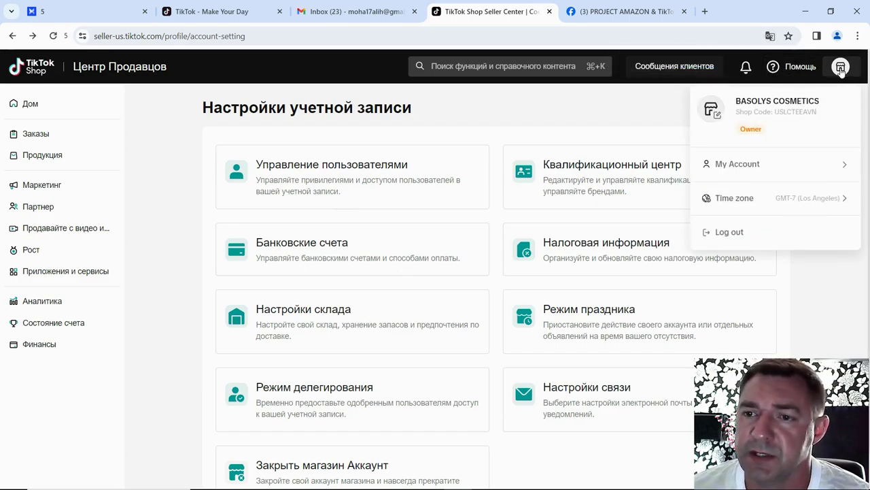
mouse_move(750, 168)
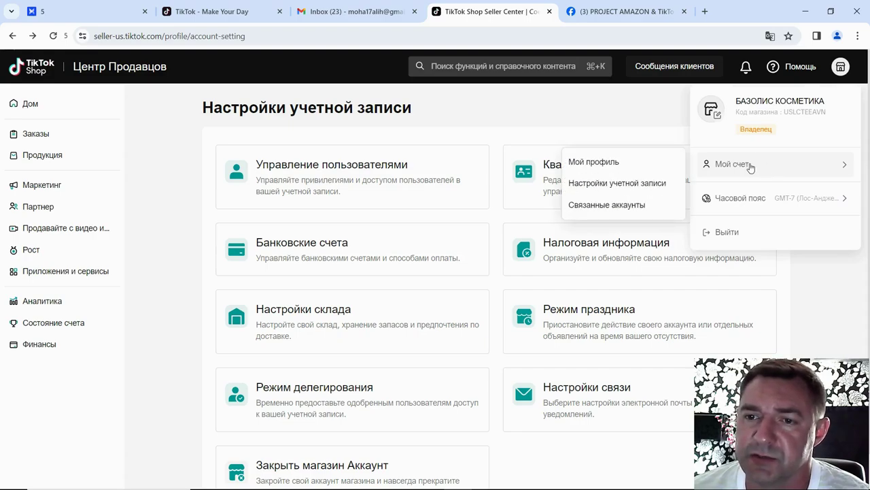
left_click(629, 205)
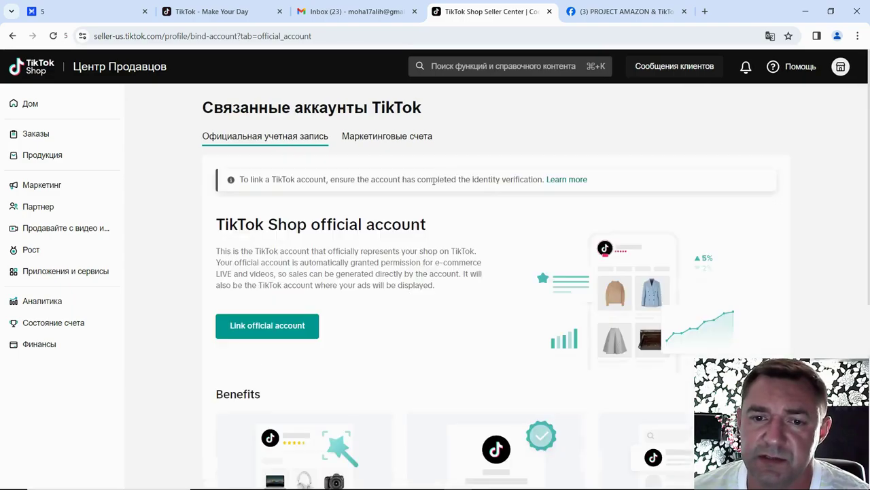
scroll(368, 331, "down", 4)
scroll(368, 332, "down", 3)
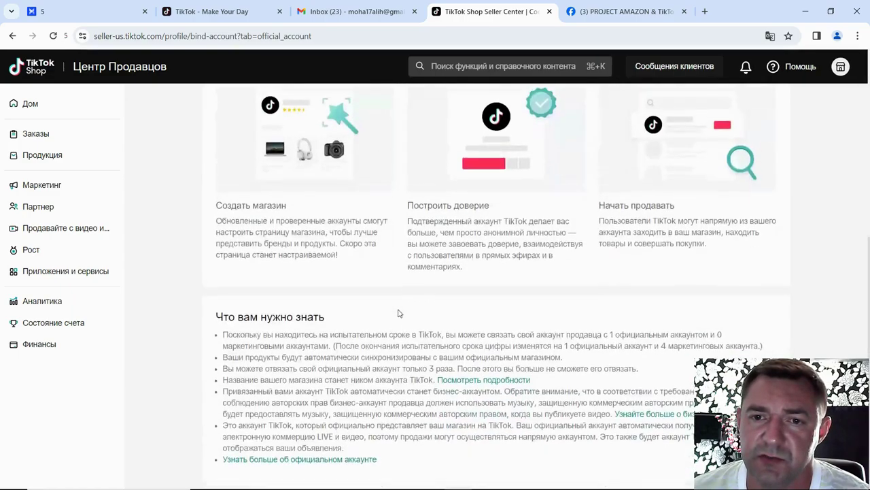
scroll(399, 311, "up", 6)
left_click(408, 140)
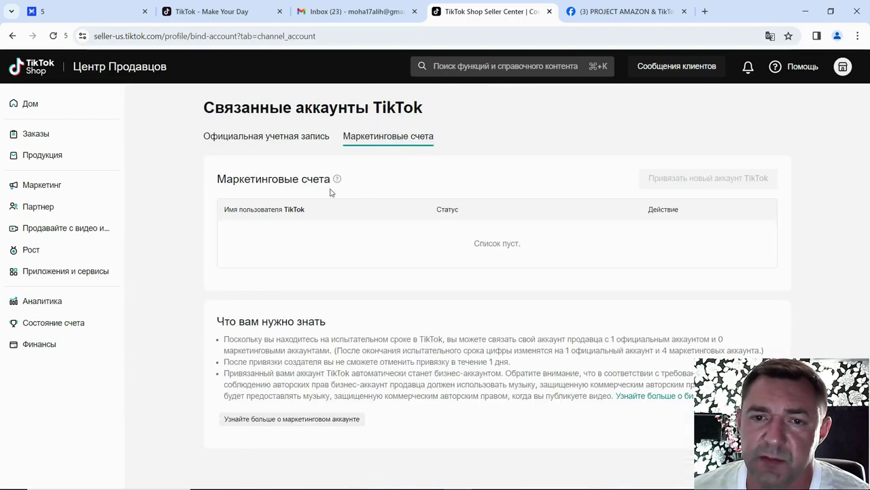
left_click(289, 142)
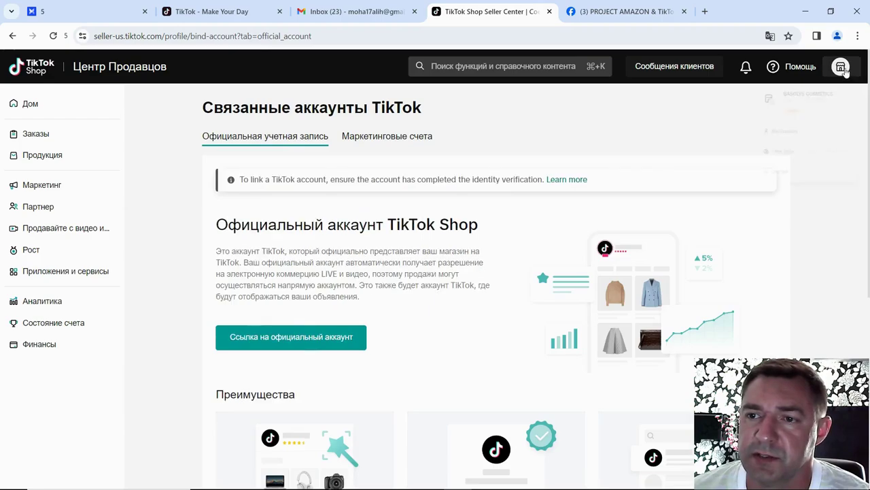
Open the Seller Center home page and review the business verification and ready-to-sell setup checklists
left_click(844, 71)
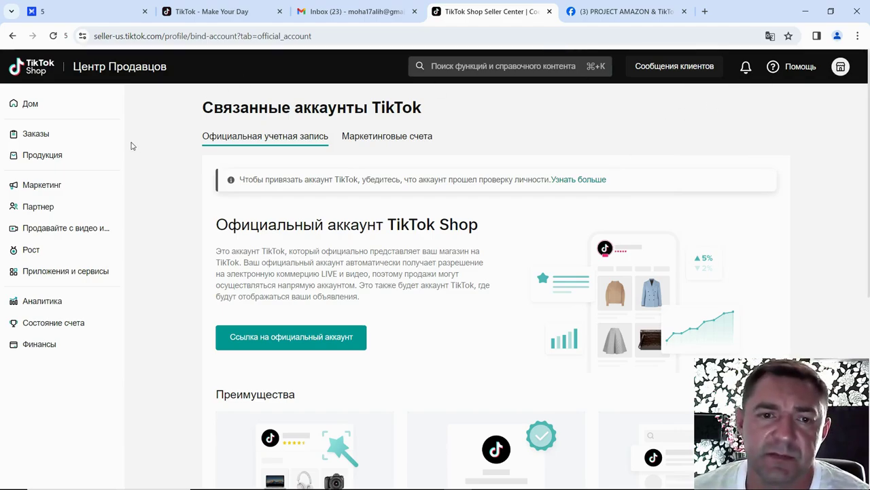
left_click(39, 112)
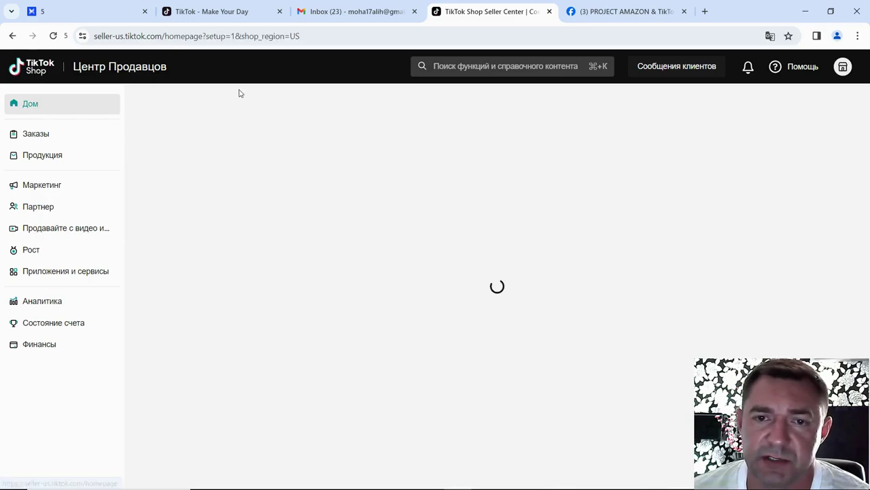
scroll(352, 406, "down", 1)
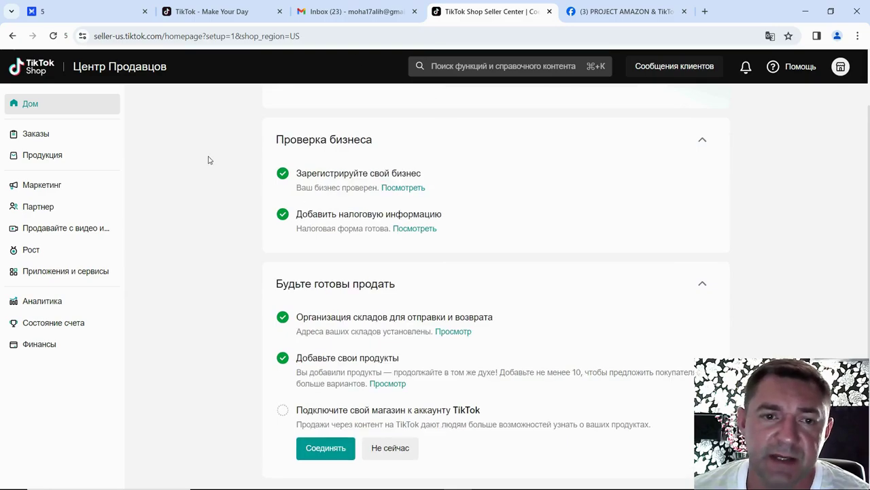
Open Manage Orders, list all orders and check the items of the listed order
left_click(52, 136)
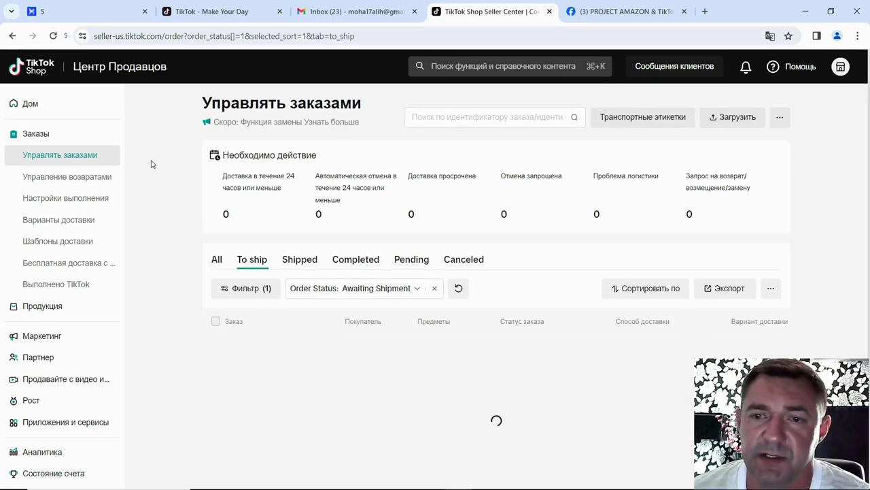
left_click(219, 262)
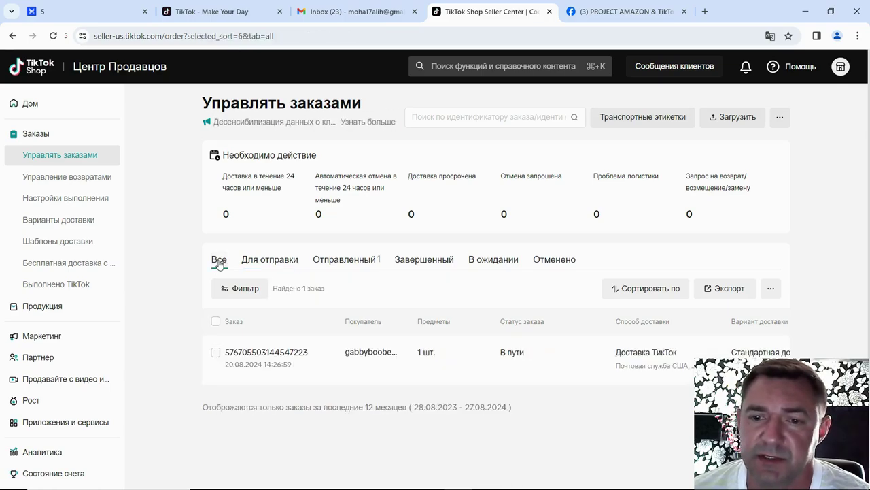
mouse_move(452, 367)
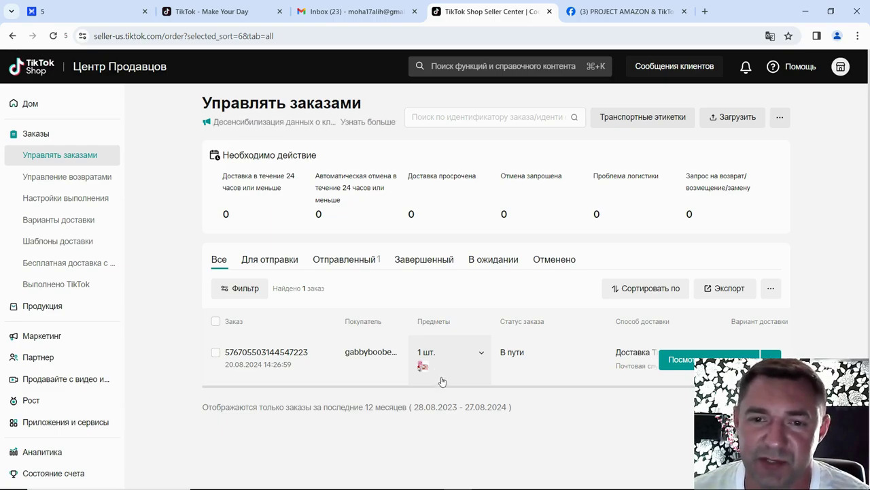
Show the orders to ship and check the order status filter's options, keeping Awaiting Shipment selected
left_click(274, 265)
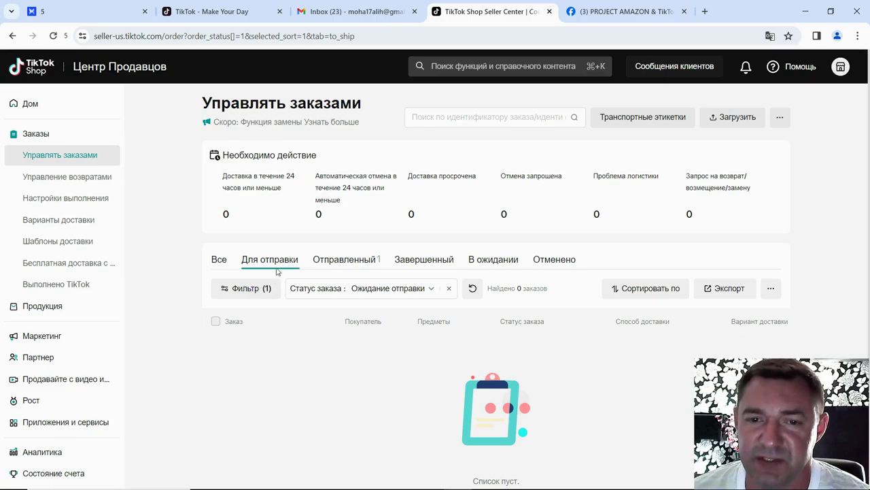
left_click(434, 291)
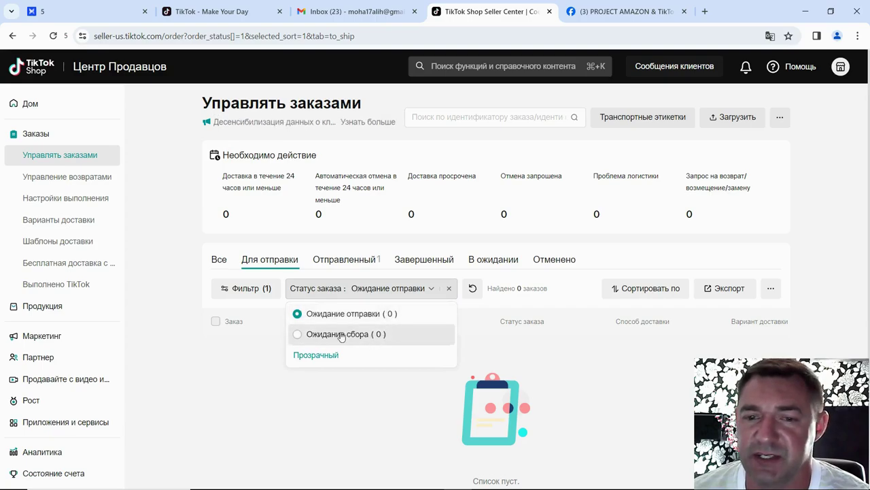
left_click(229, 369)
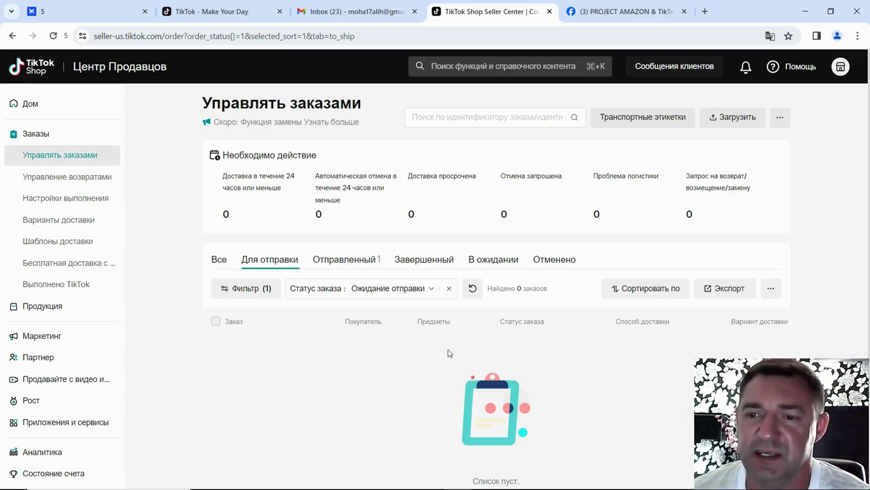
left_click(435, 290)
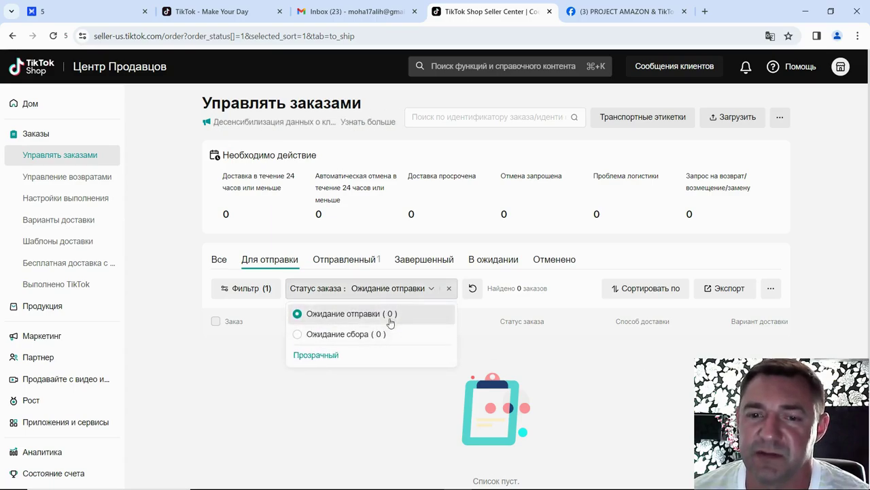
left_click(379, 413)
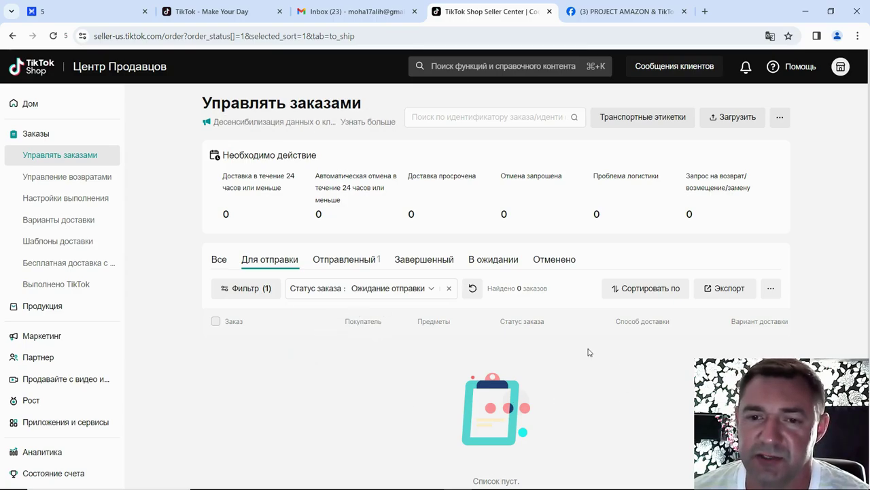
View the shipped orders and the completed orders in Manage Orders
left_click(364, 266)
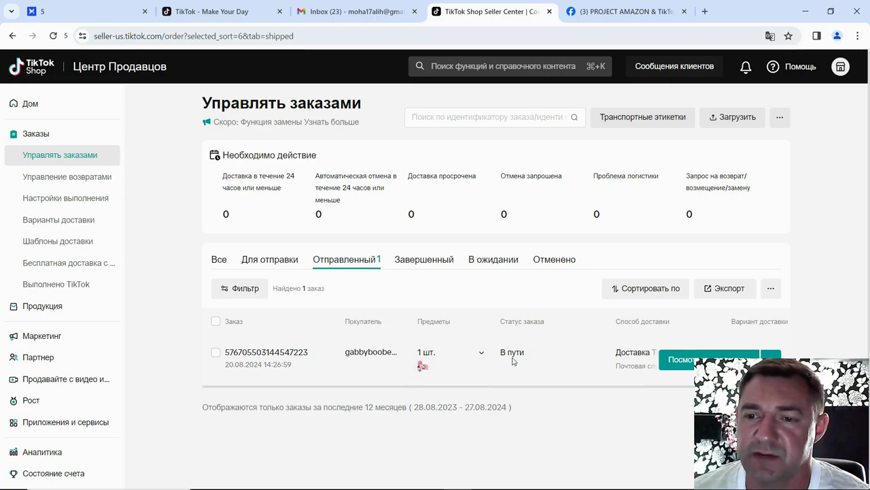
left_click(435, 264)
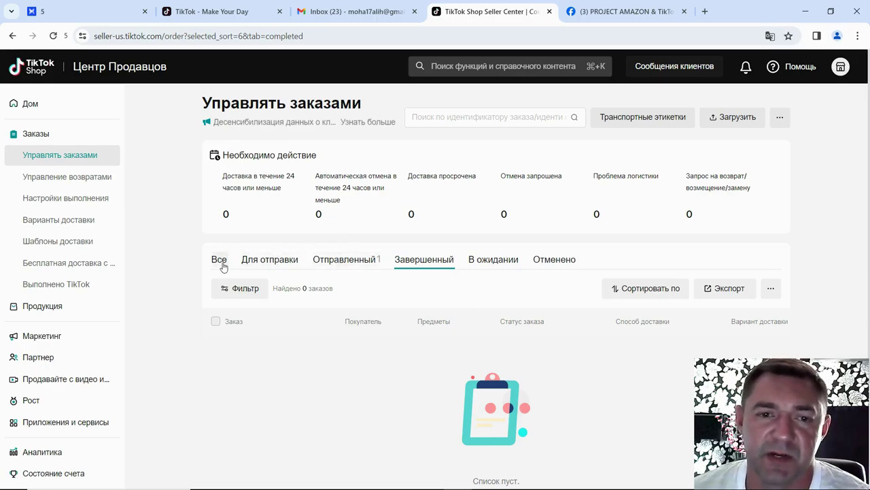
Open the returns management page and review its attention-required counters and the list awaiting action
left_click(99, 183)
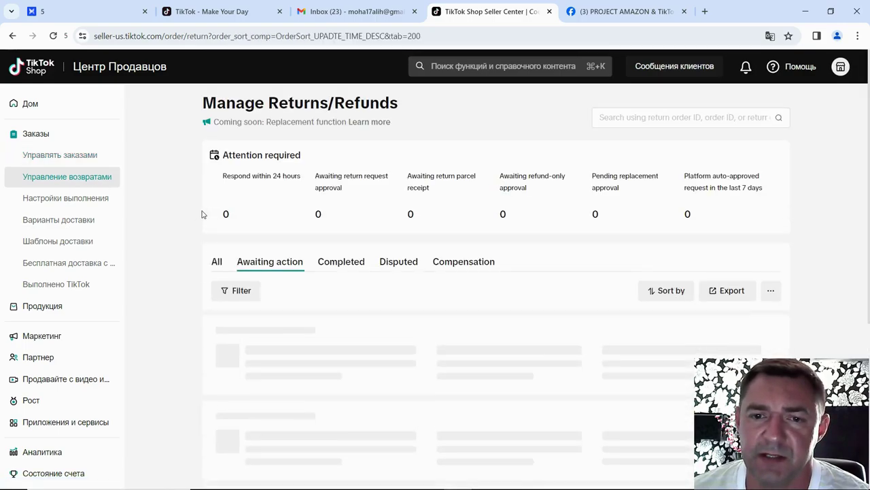
scroll(201, 214, "down", 1)
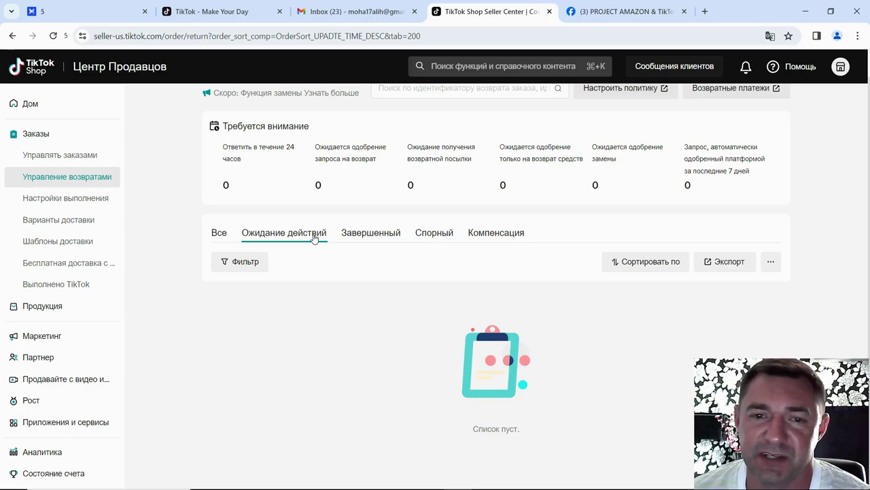
scroll(314, 236, "up", 1)
Open the fulfillment settings and review the label printing, document format, handling time, replacement, cancellation and standard policy sections
left_click(85, 204)
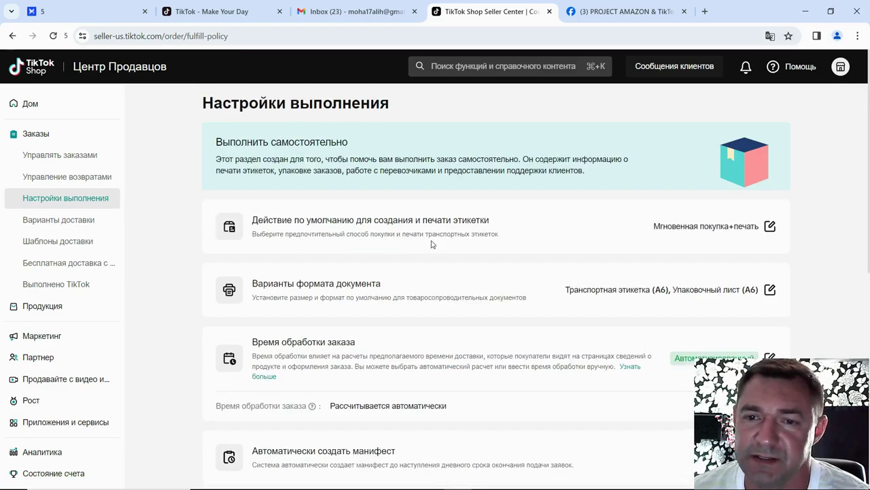
scroll(408, 202, "down", 2)
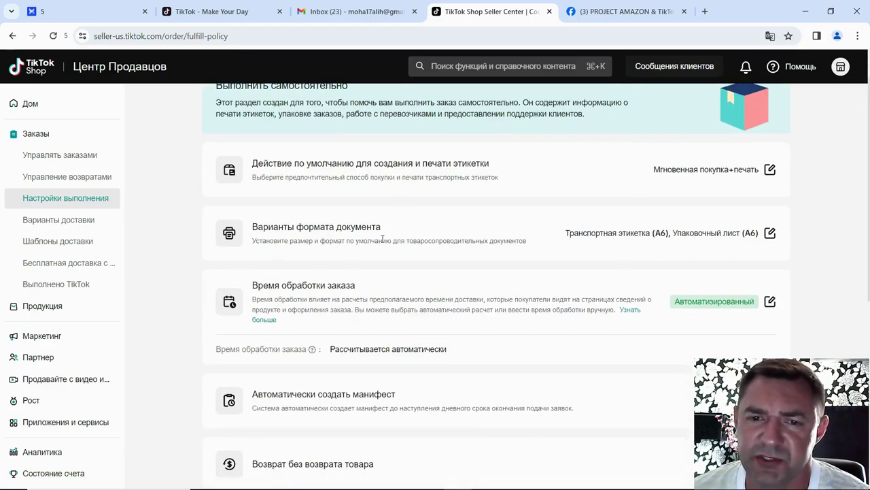
scroll(382, 239, "down", 8)
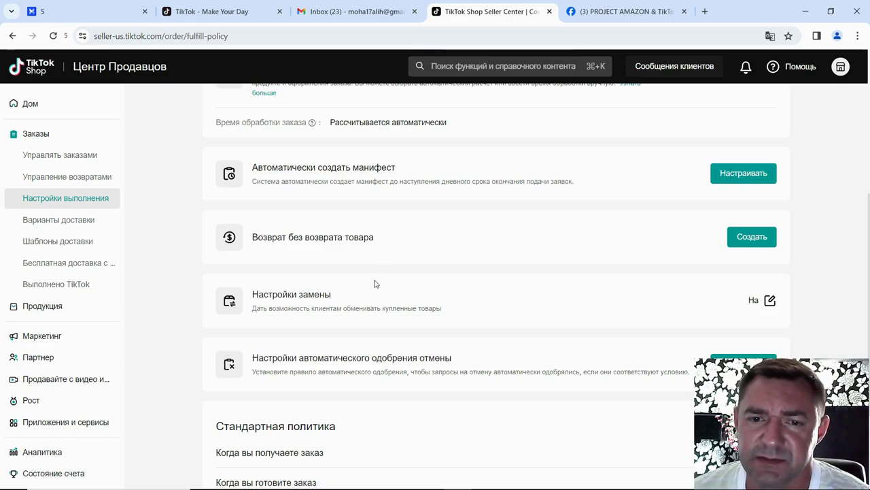
scroll(367, 302, "down", 1)
scroll(366, 292, "down", 2)
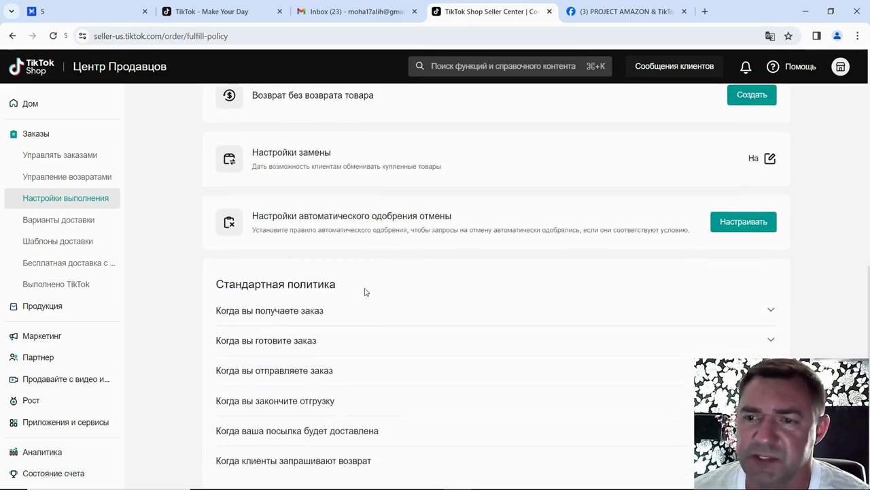
scroll(210, 244, "up", 5)
scroll(210, 216, "up", 3)
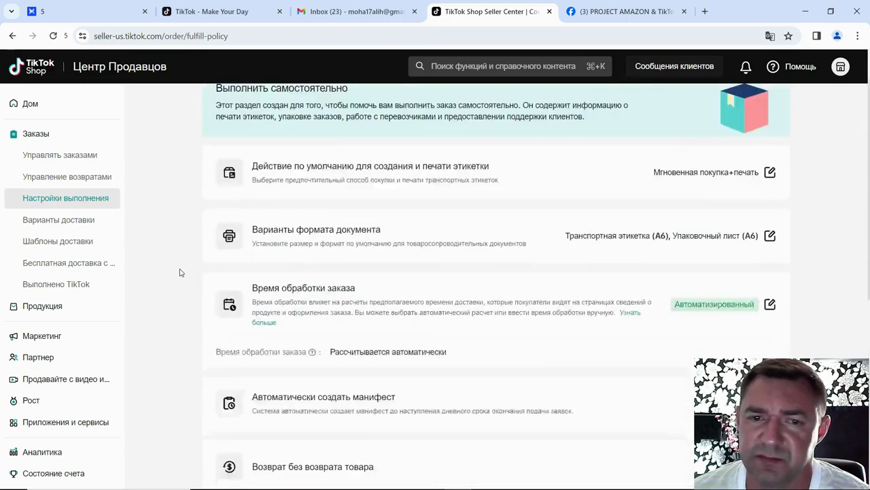
Compare TikTok shipping with seller shipping in the shipping options, and open the shipping templates page
left_click(75, 224)
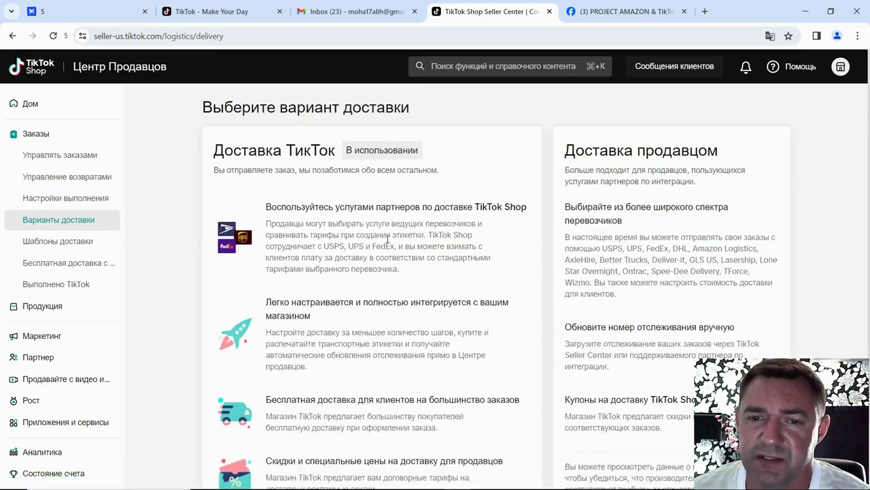
scroll(384, 259, "down", 2)
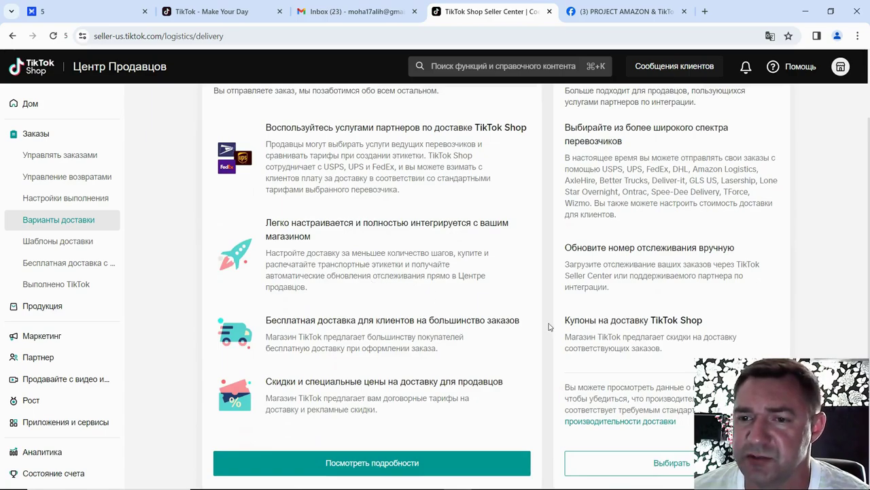
scroll(557, 316, "up", 2)
scroll(556, 318, "down", 2)
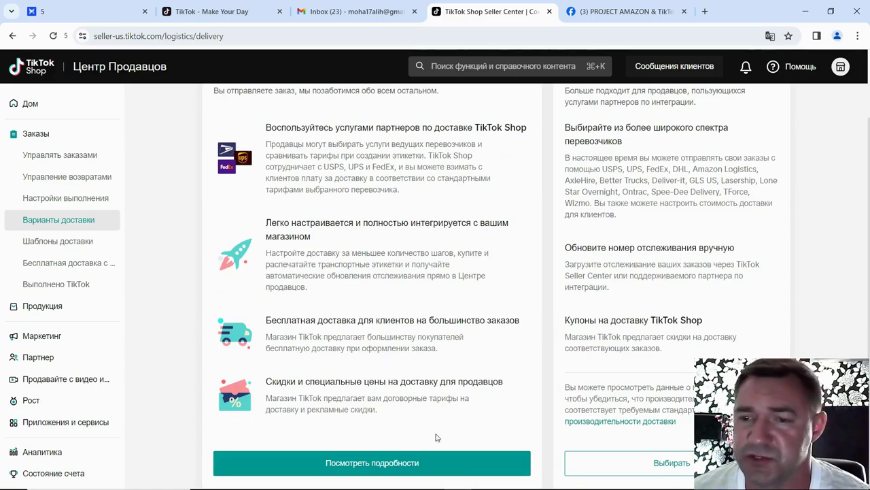
scroll(568, 297, "up", 2)
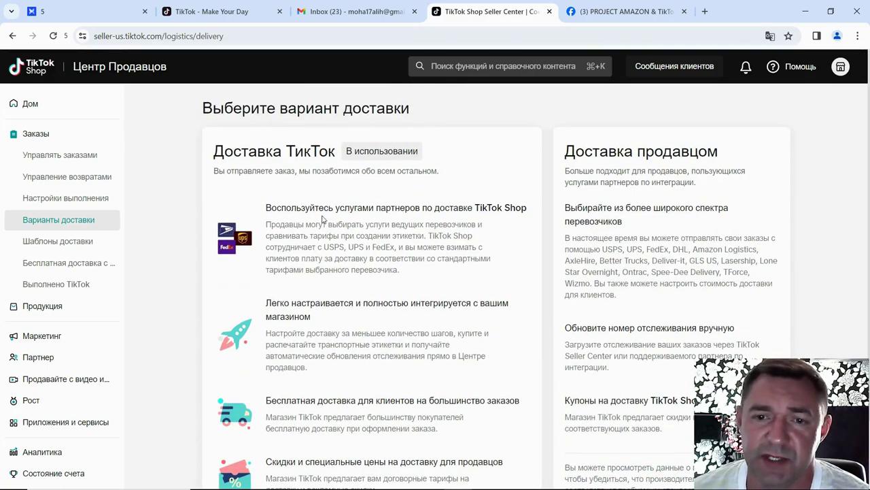
left_click(58, 244)
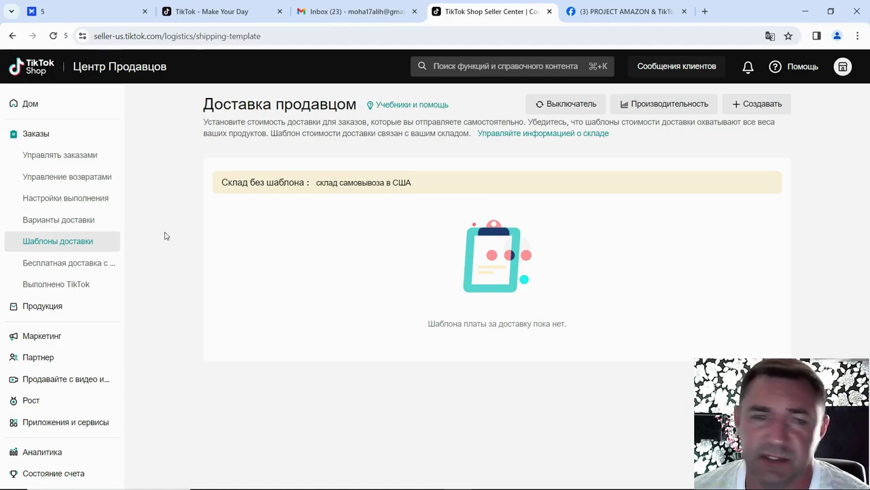
Open the co-funded free shipping page and review the incentive programs' subsidy eligibility and incentive structure
left_click(77, 265)
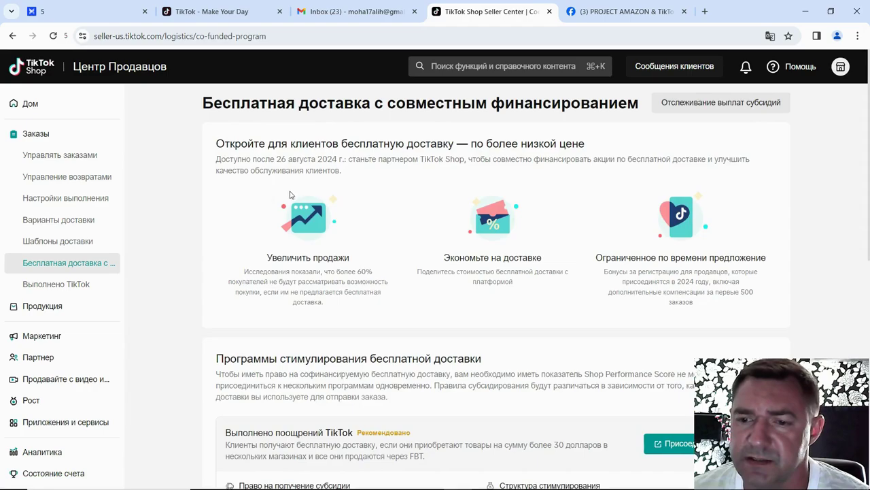
scroll(278, 204, "down", 6)
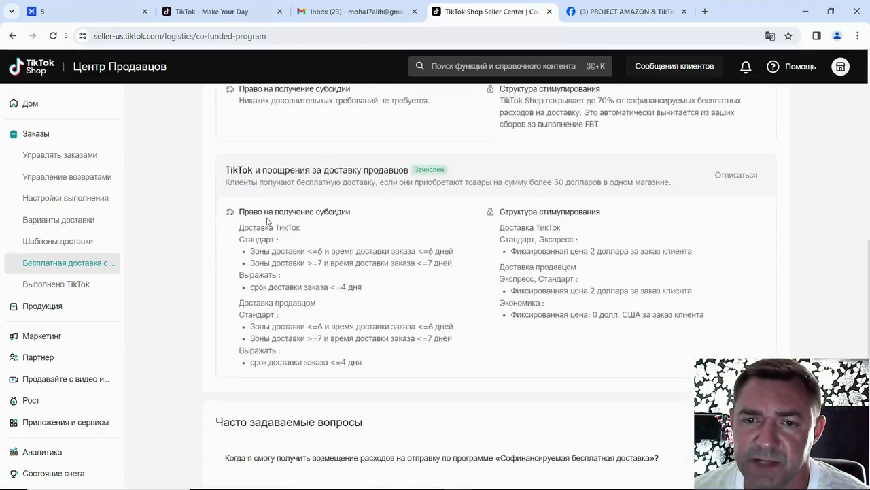
scroll(381, 279, "down", 1)
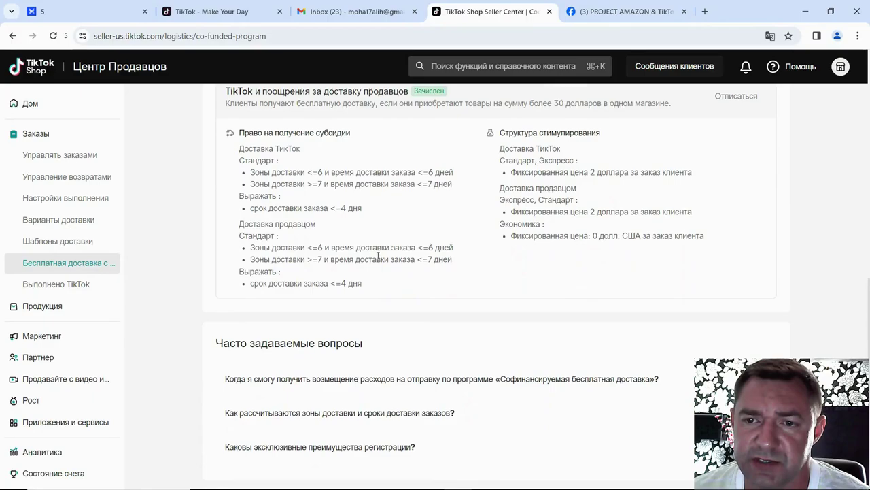
scroll(356, 273, "up", 1)
scroll(357, 274, "up", 2)
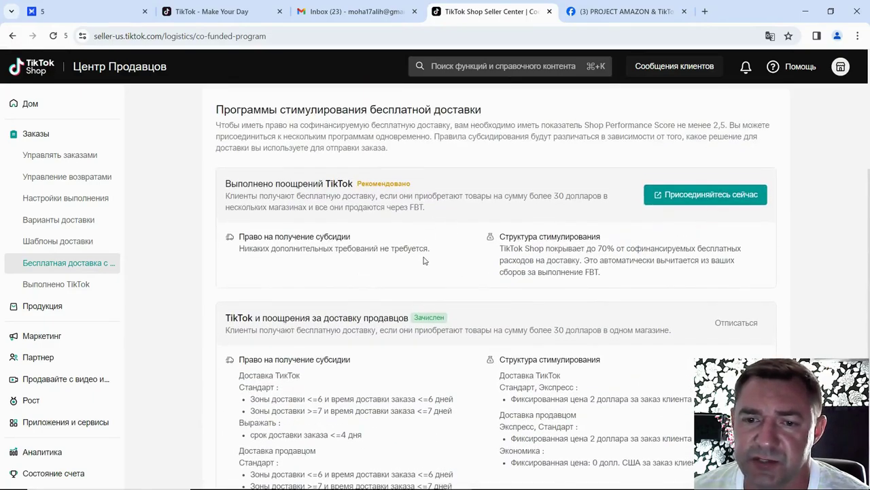
scroll(408, 340, "down", 1)
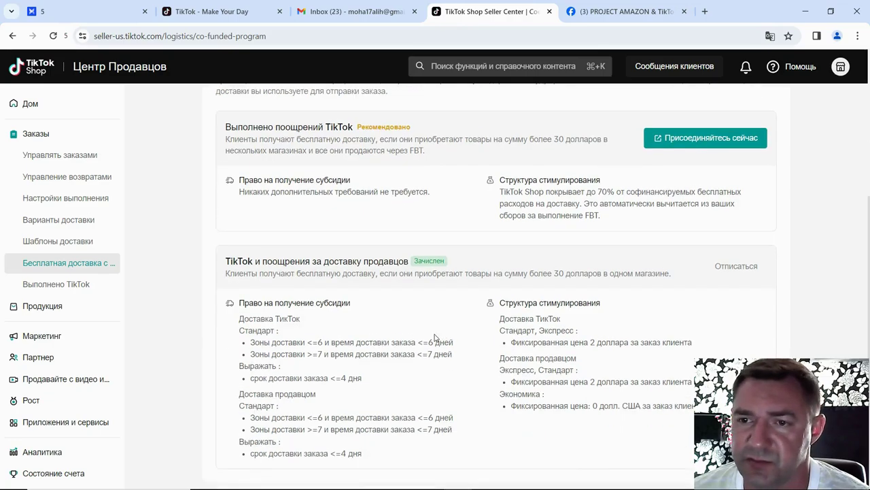
scroll(435, 333, "up", 2)
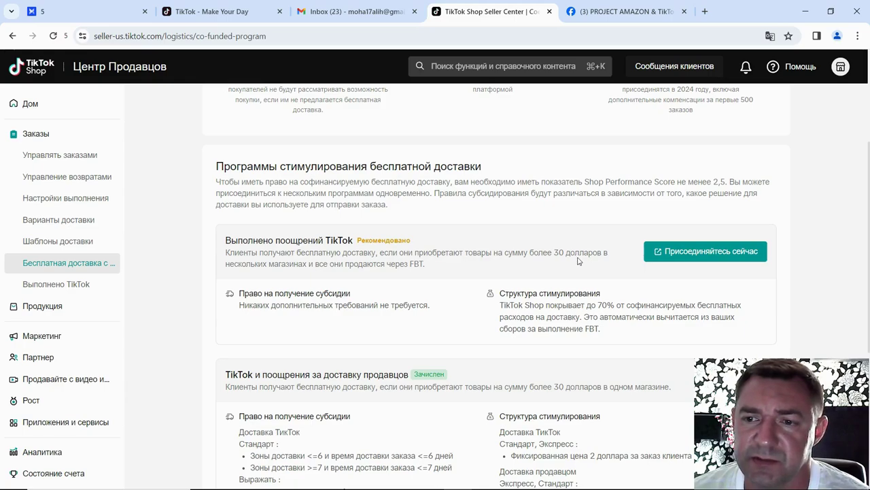
scroll(505, 275, "up", 3)
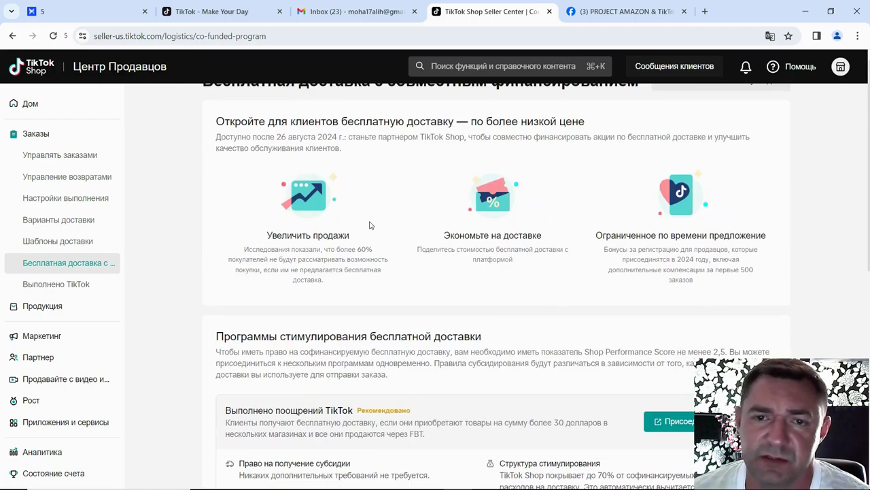
scroll(255, 179, "up", 1)
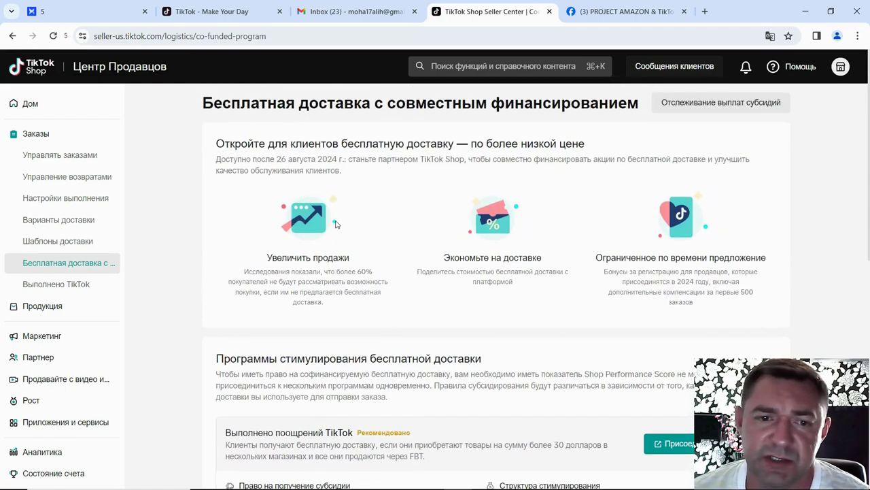
Open the Fulfilled by TikTok page and review its introduction and the special offer for additional free FBT orders
left_click(79, 291)
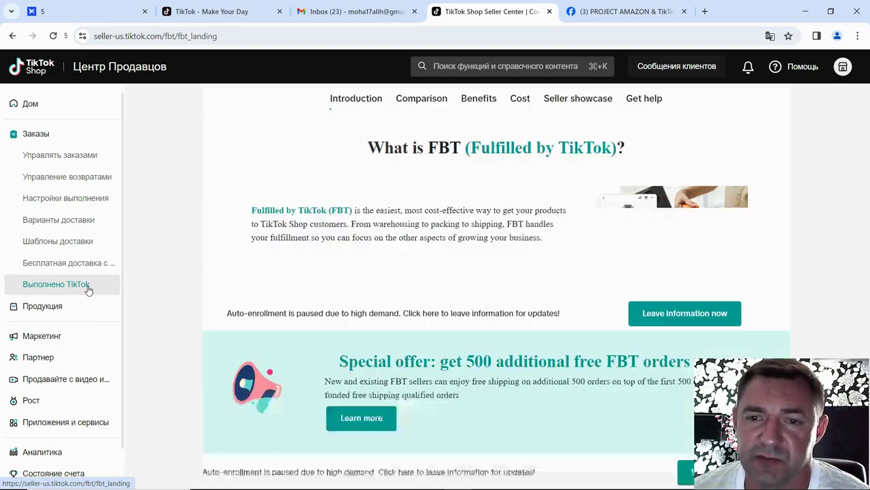
scroll(501, 262, "down", 1)
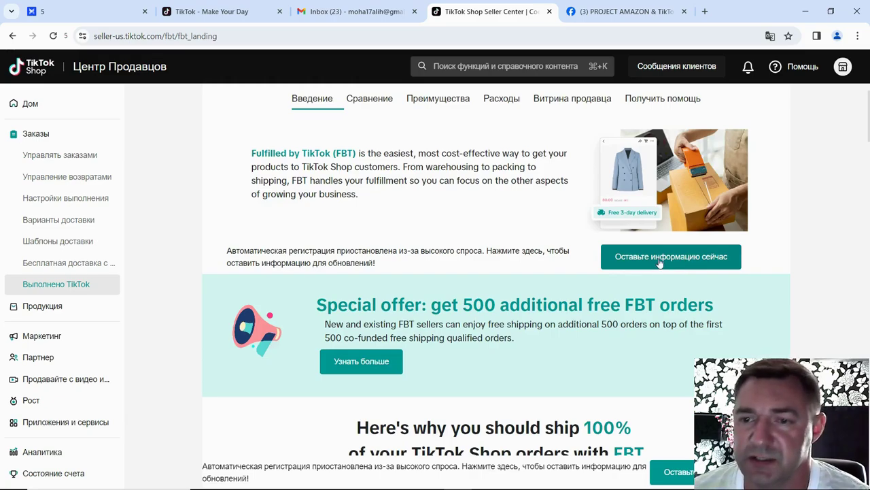
scroll(643, 258, "up", 1)
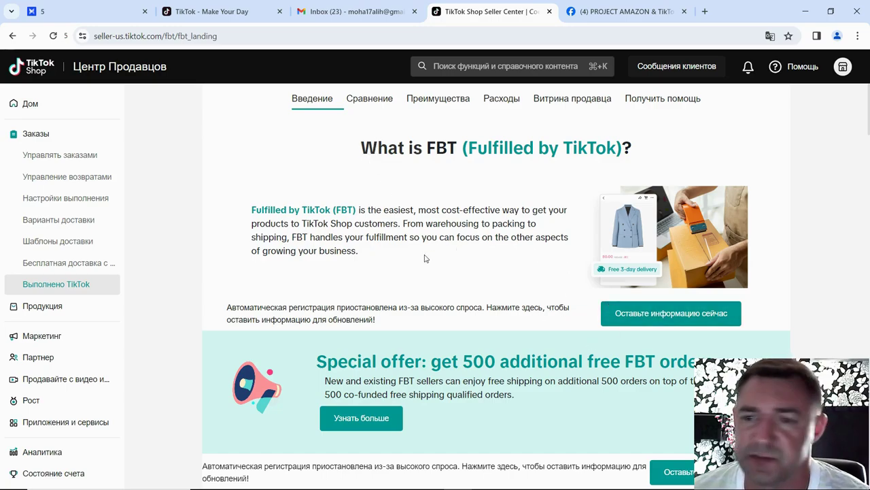
Open Manage Products and examine the product list with its quantity, retail price and status
left_click(38, 309)
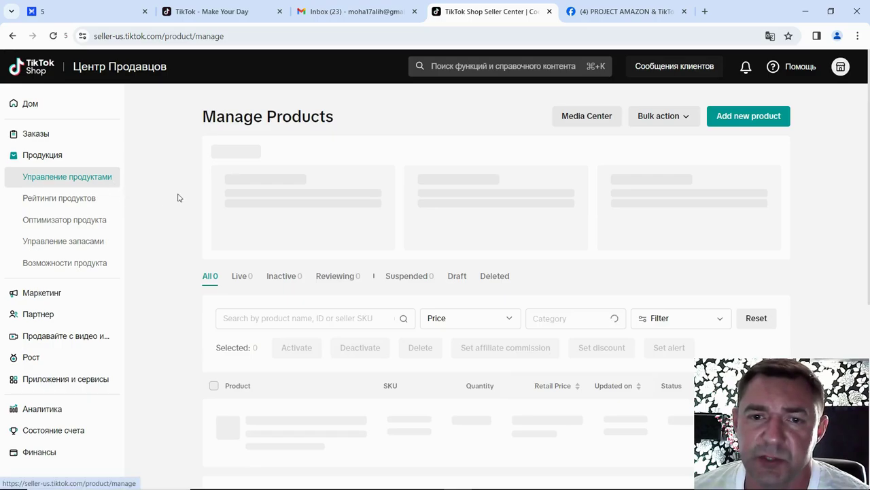
scroll(188, 222, "down", 2)
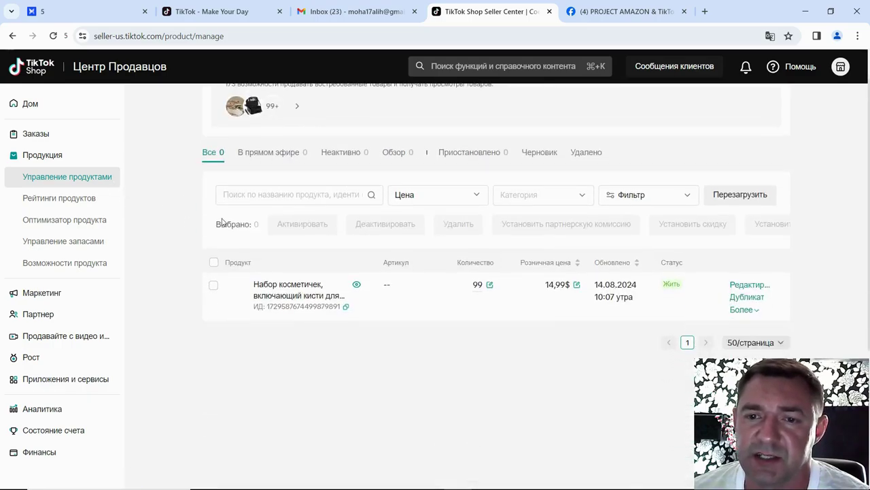
scroll(357, 285, "up", 2)
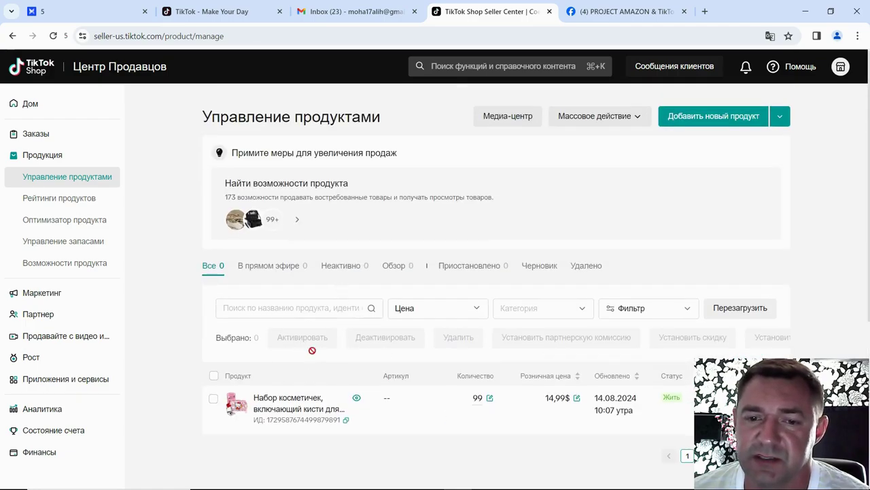
mouse_move(322, 413)
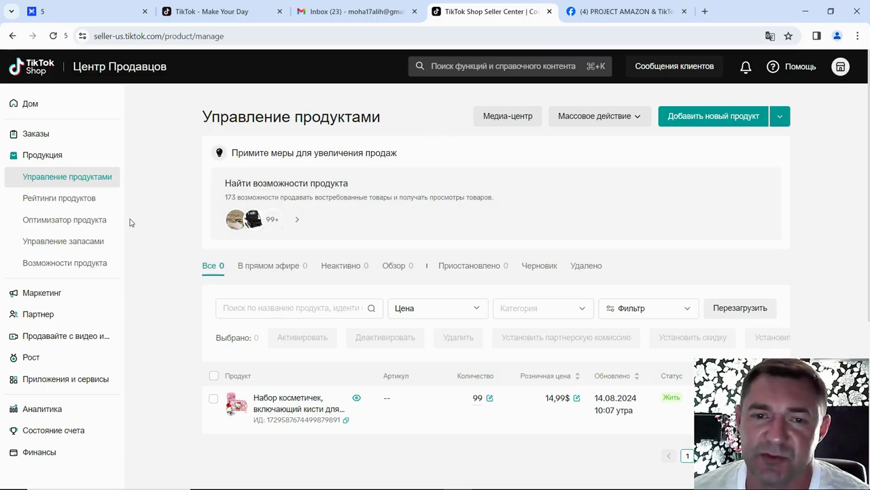
Review the product ratings page with its review filters, and the Product Optimizer overview
left_click(77, 202)
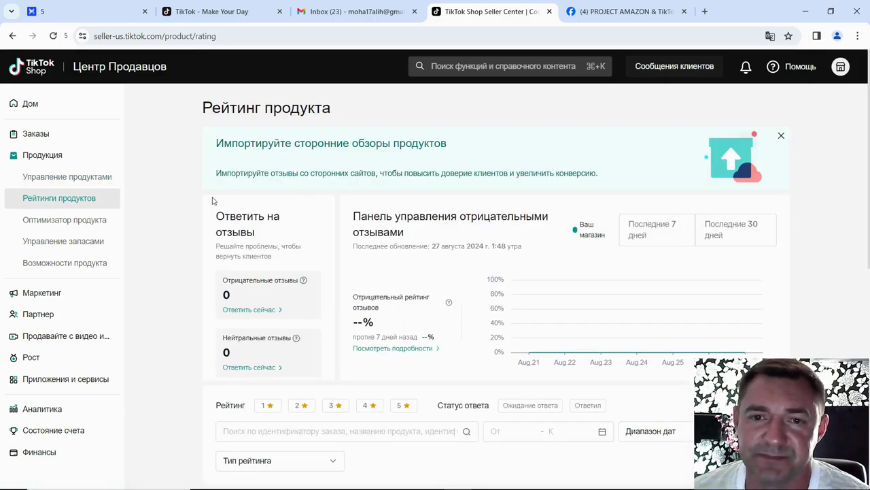
scroll(166, 198, "down", 3)
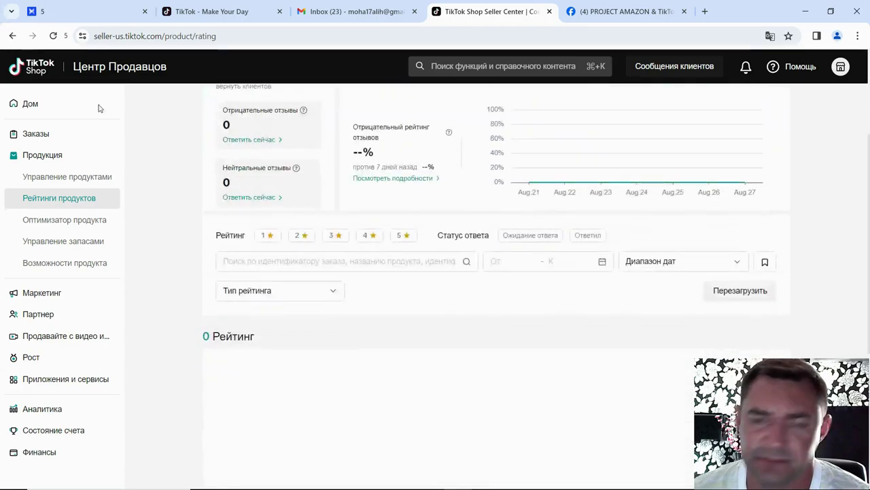
left_click(68, 219)
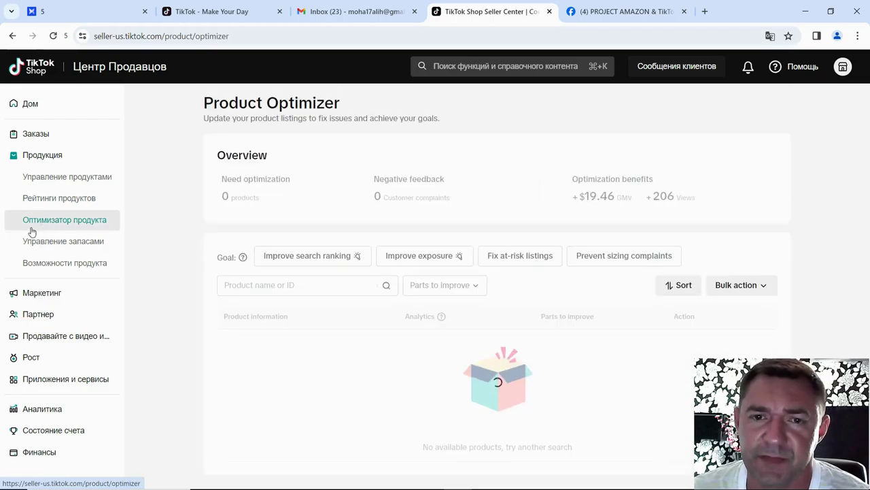
scroll(175, 191, "down", 1)
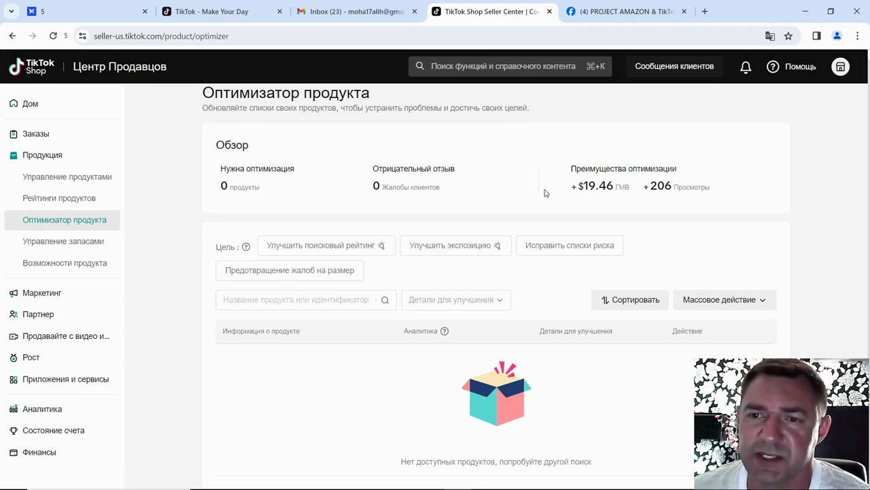
Check the cosmetic bag set's on-hand stock in inventory management, and open Product Opportunities with the additional reward task expanded
left_click(71, 244)
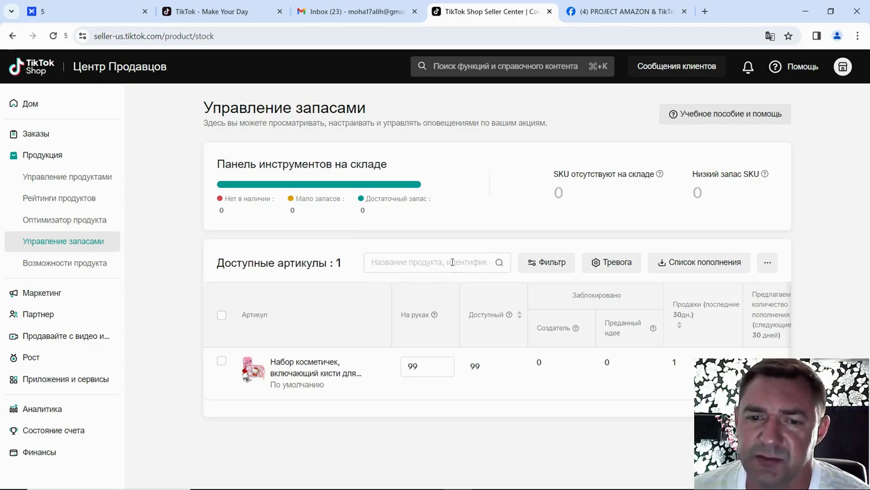
left_click(428, 365)
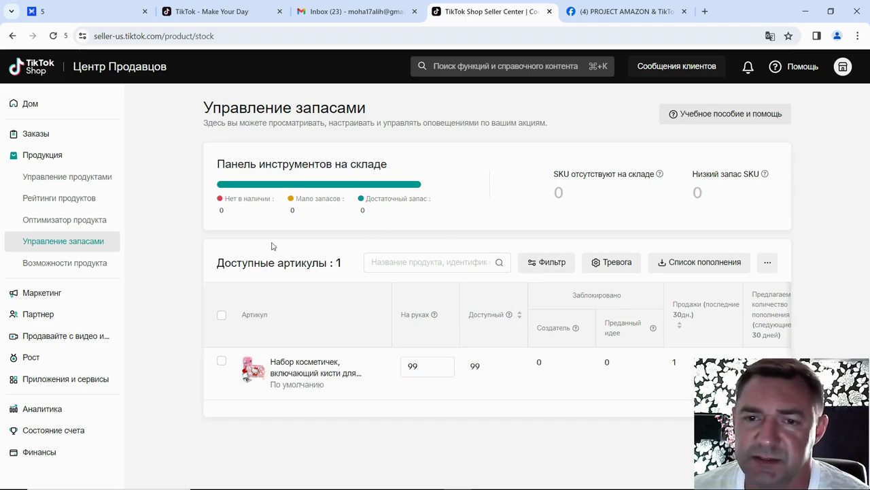
left_click(83, 265)
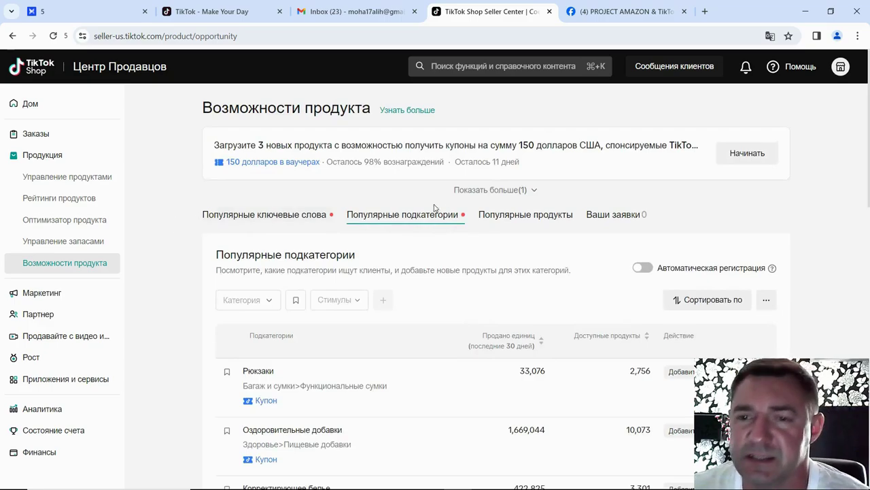
left_click(524, 190)
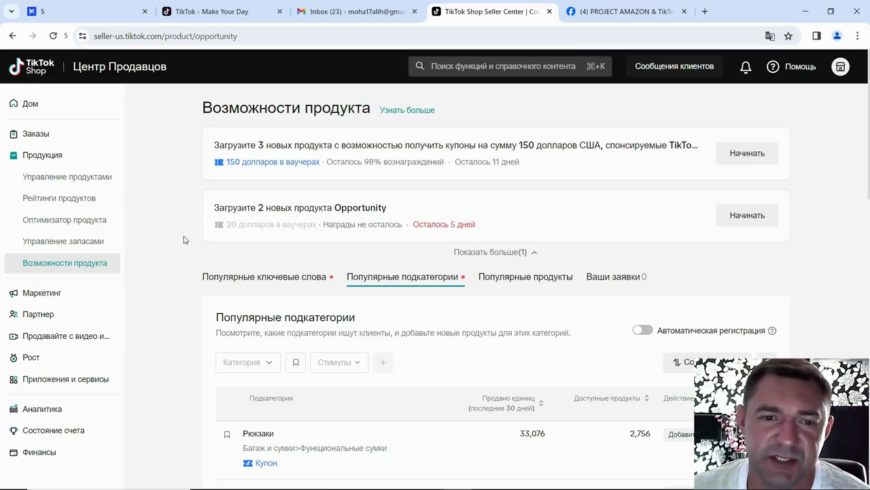
Open the Shop Ads dashboard in the Marketing section and review its payment information and ad performance overview
left_click(54, 299)
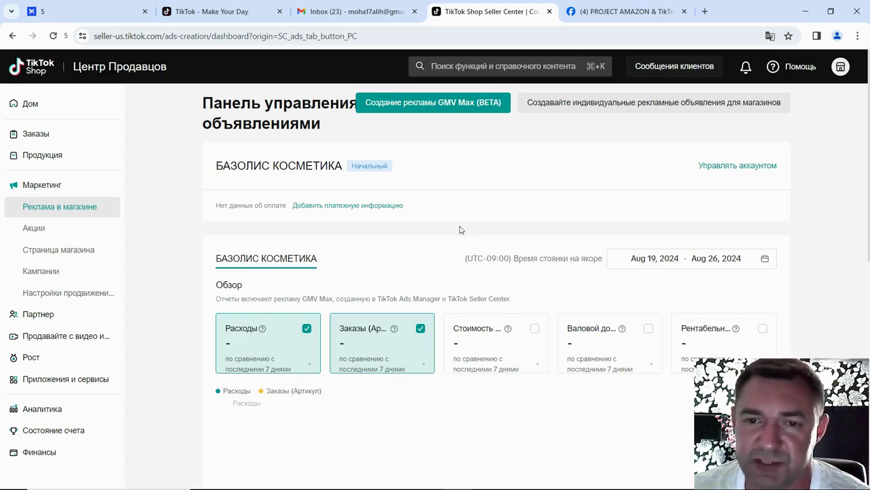
scroll(443, 230, "down", 3)
scroll(427, 258, "up", 3)
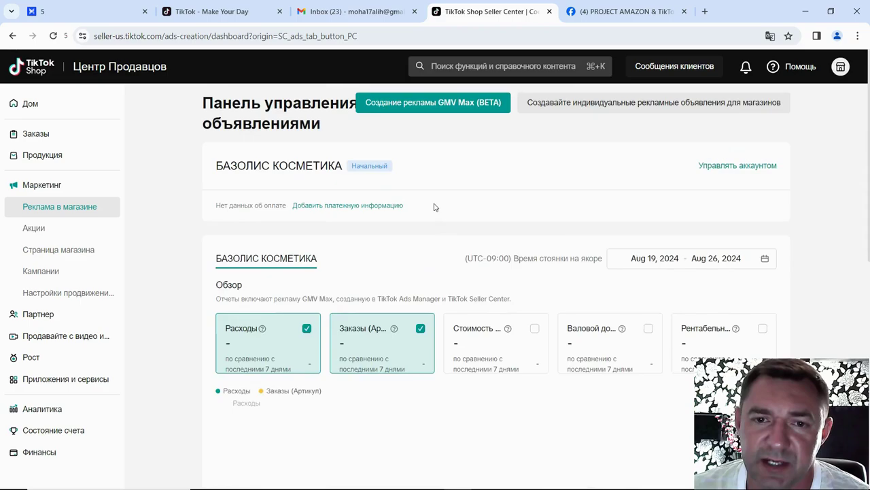
scroll(416, 197, "down", 3)
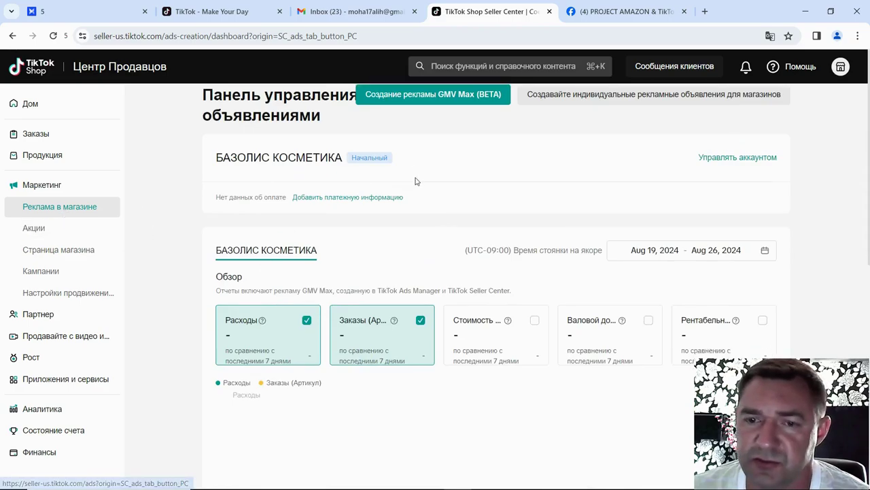
scroll(420, 225, "down", 3)
scroll(423, 235, "up", 6)
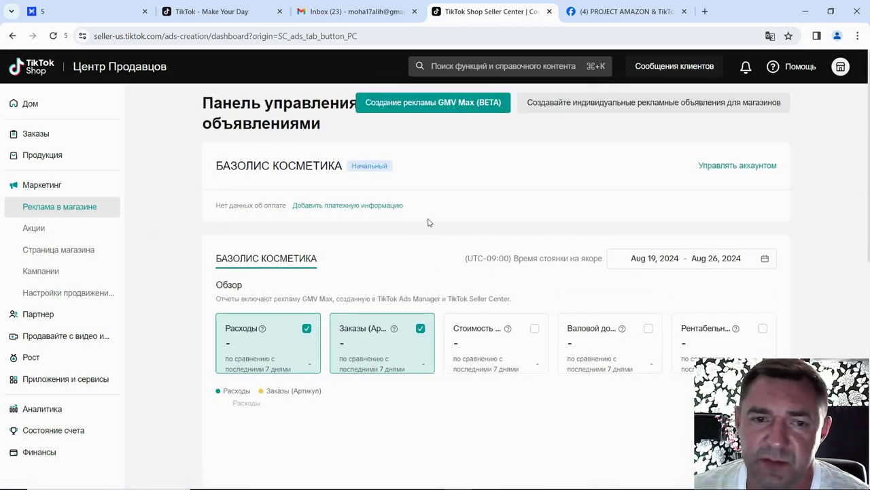
Open Promotions, switch to creating a promotion, and look through the available promotional tools
left_click(37, 234)
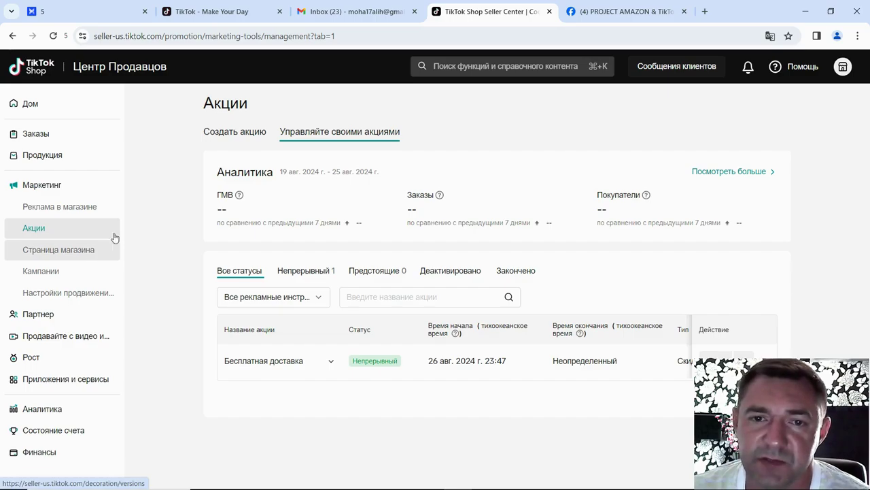
left_click(243, 136)
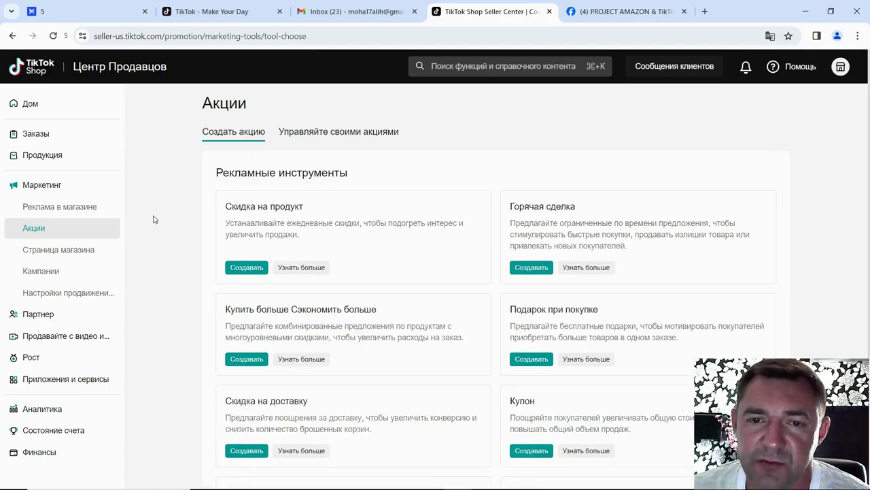
scroll(538, 279, "down", 2)
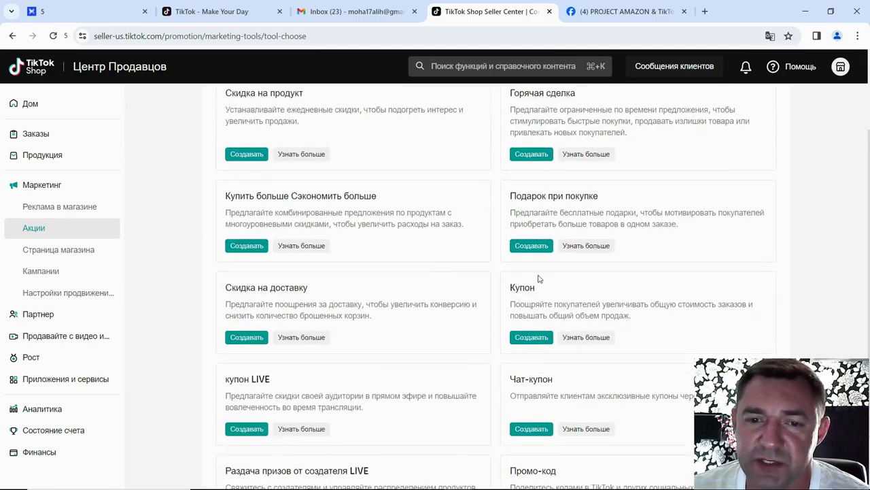
scroll(329, 382, "down", 1)
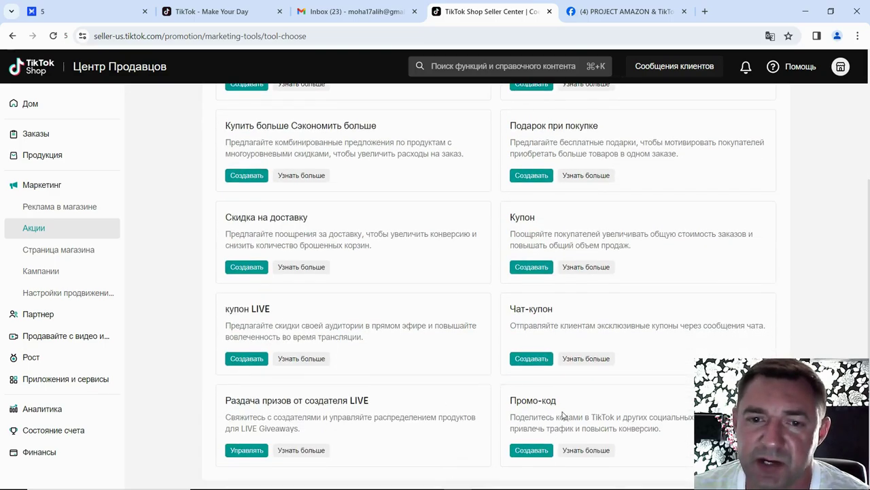
scroll(459, 360, "up", 1)
scroll(340, 319, "up", 1)
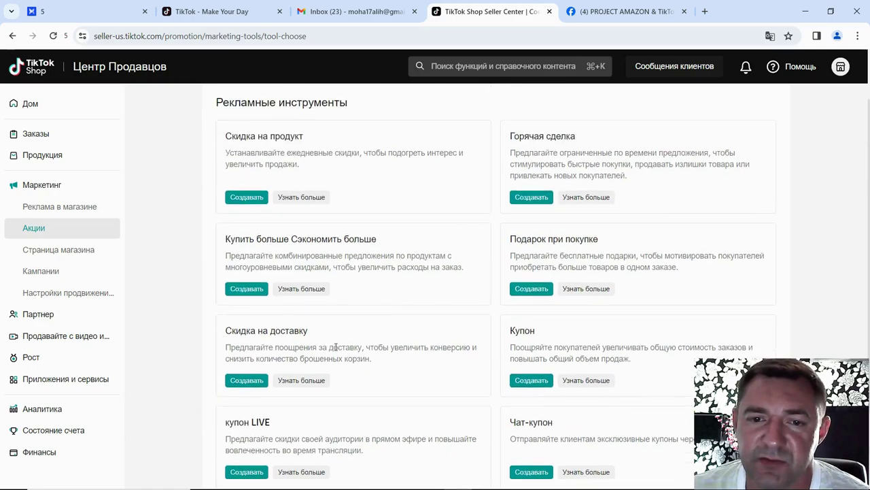
Start a new shipping fee discount and review its basic information, discount settings and product scope options
left_click(239, 383)
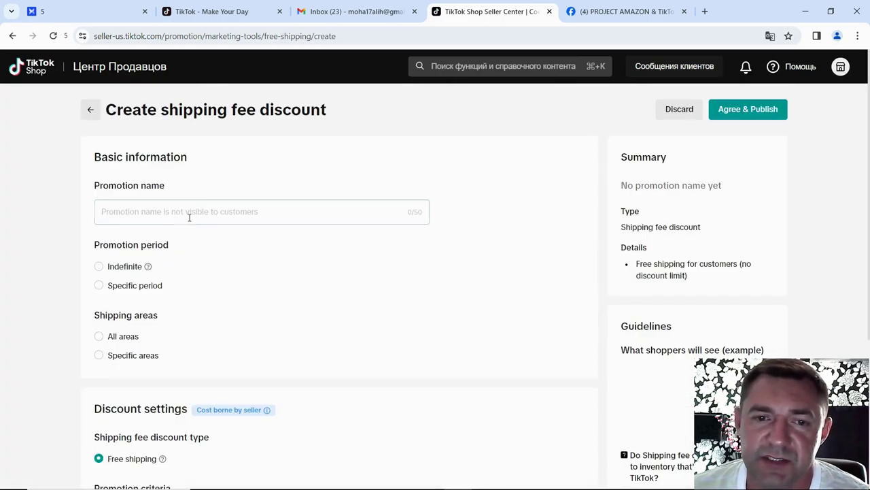
left_click(145, 212)
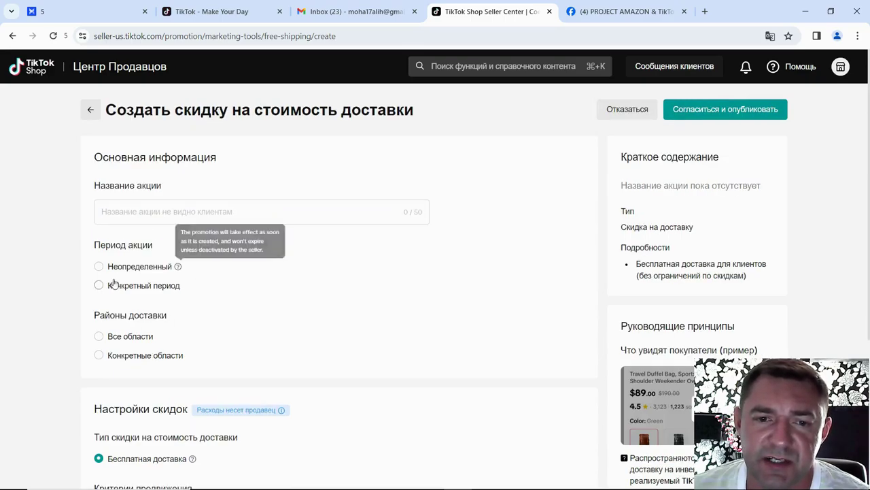
scroll(96, 266, "down", 1)
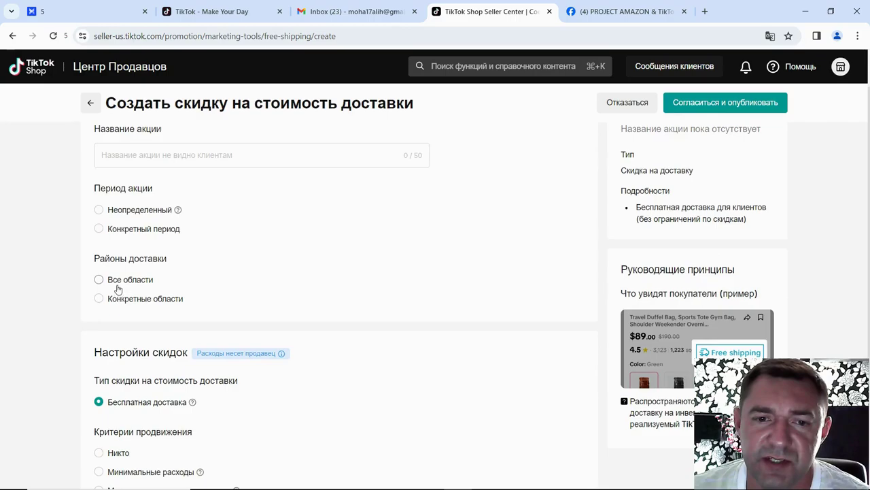
scroll(117, 237, "down", 1)
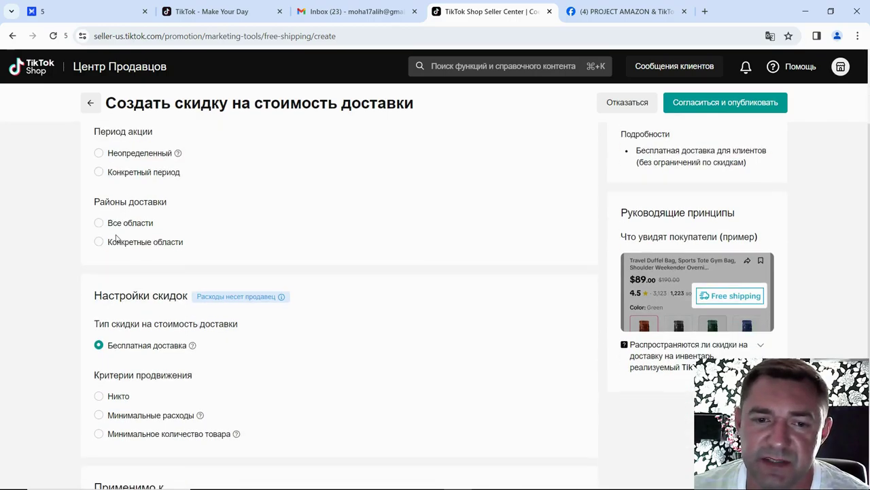
scroll(227, 325, "down", 2)
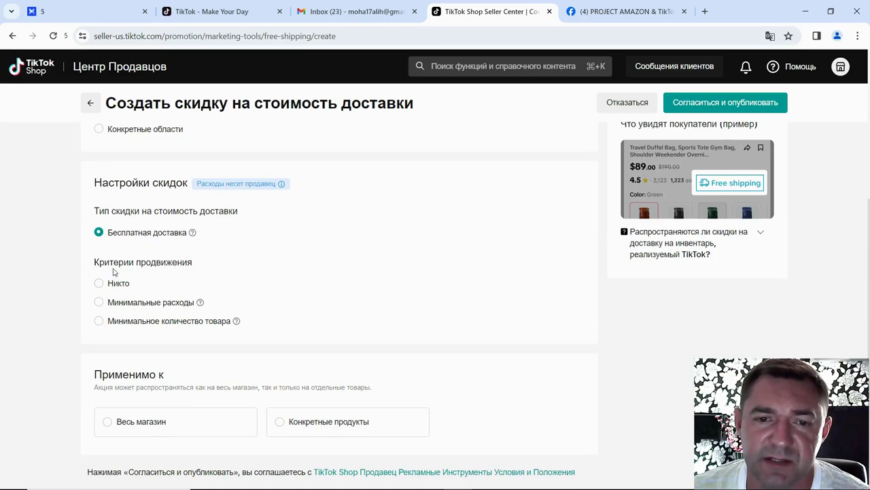
scroll(208, 339, "up", 4)
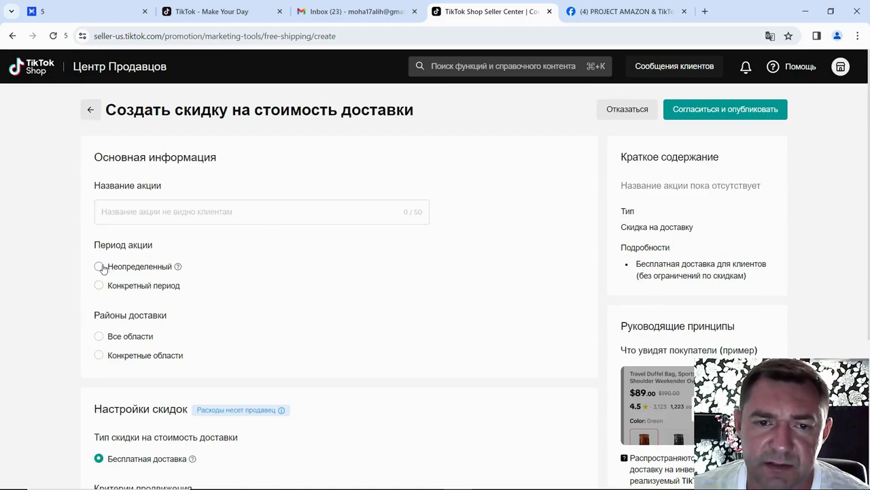
Set the shipping discount to an indefinite period, all areas, no promotion criteria, and the entire shop
left_click(100, 267)
left_click(102, 338)
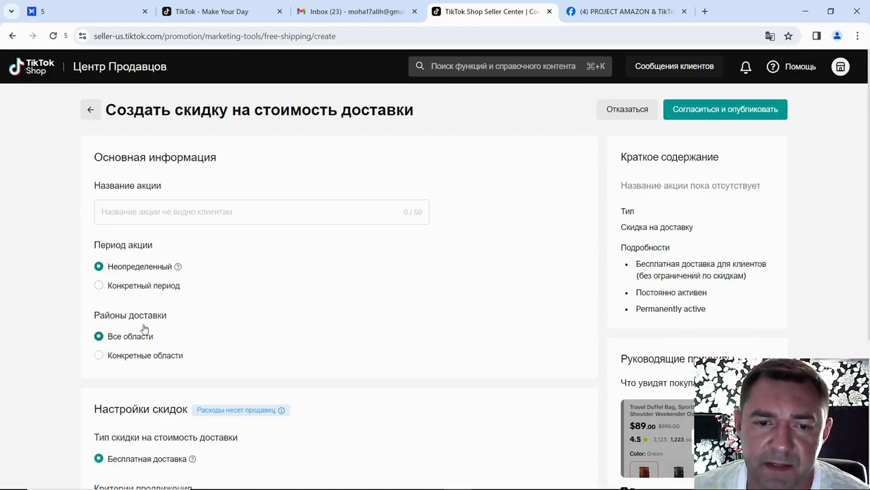
scroll(146, 333, "down", 3)
left_click(100, 338)
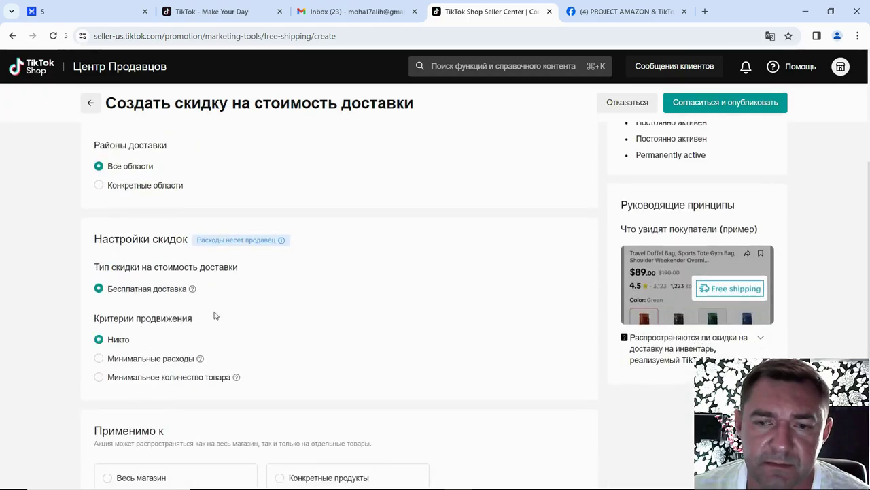
scroll(227, 305, "down", 1)
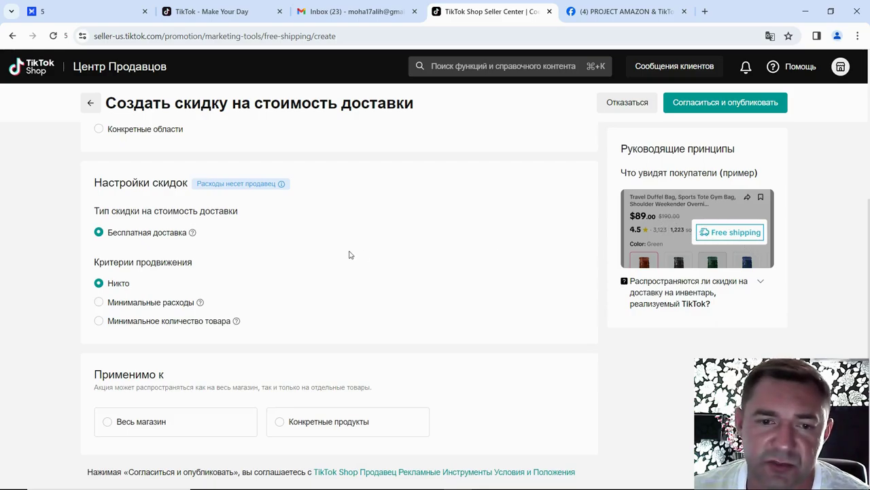
left_click(107, 421)
scroll(299, 323, "up", 4)
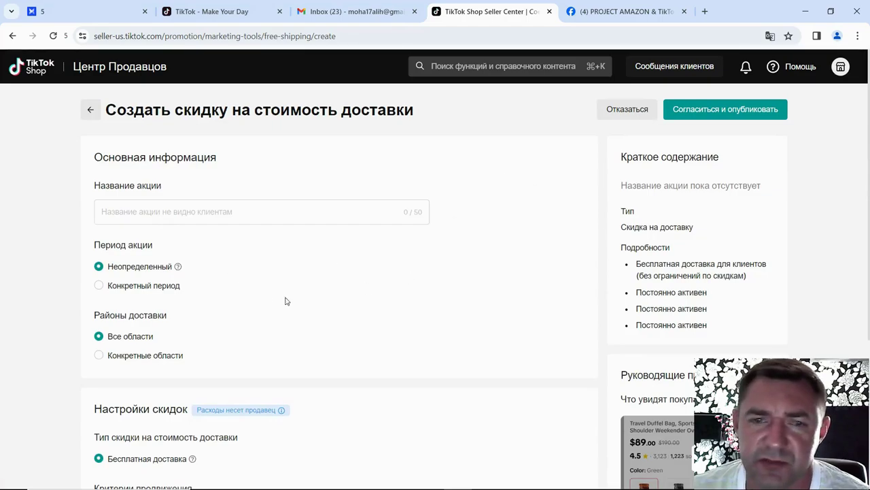
Check the chosen shipping discount settings and the shopper preview, and leave the form without saving the promotion
scroll(311, 285, "down", 2)
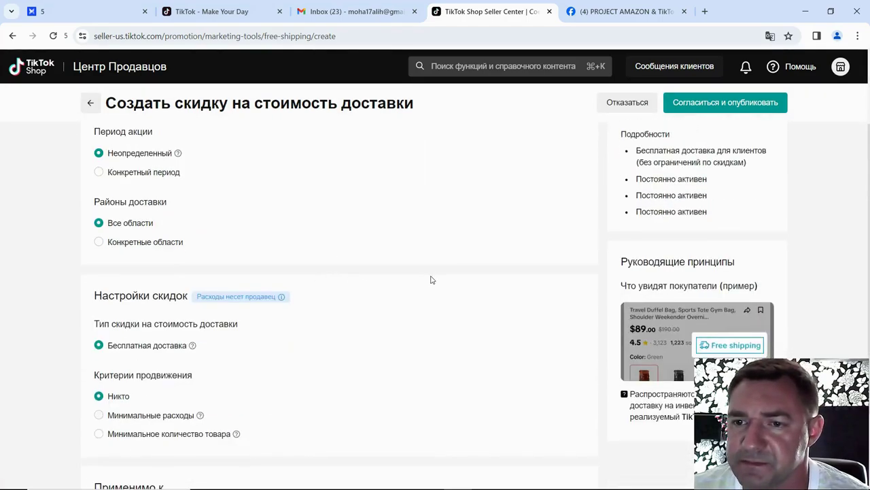
scroll(520, 285, "down", 2)
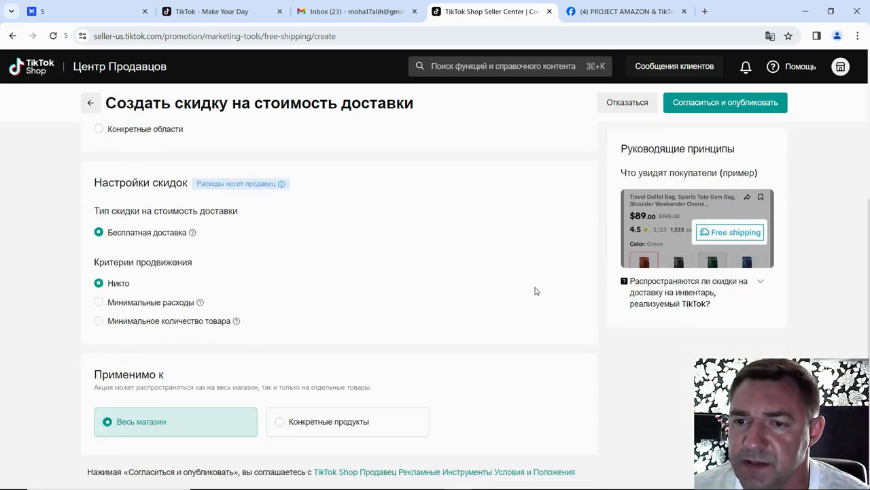
scroll(627, 262, "up", 2)
scroll(564, 299, "down", 1)
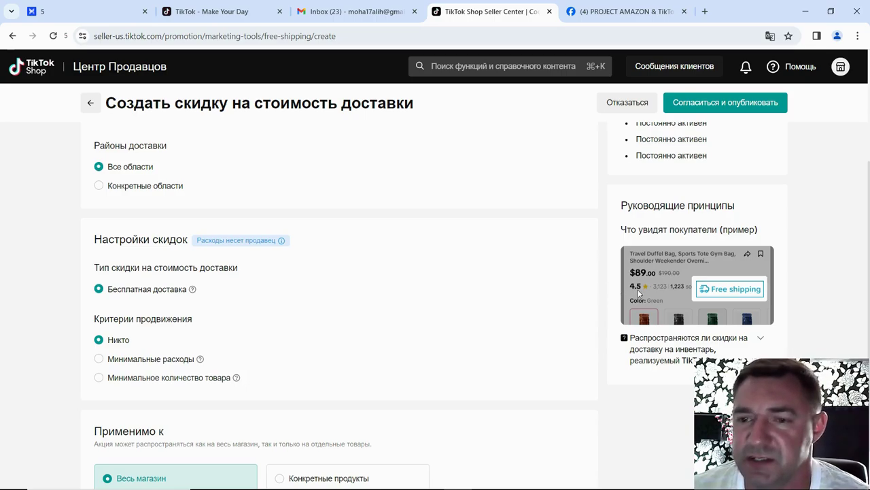
scroll(523, 262, "up", 3)
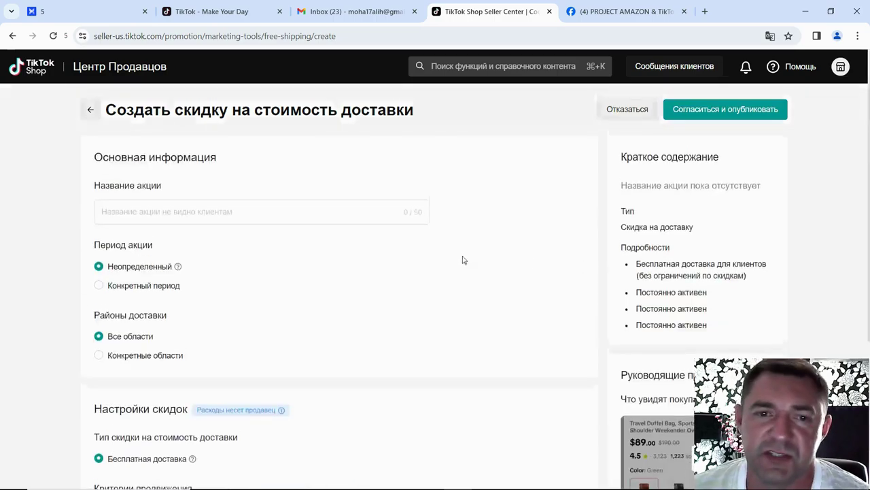
left_click(12, 37)
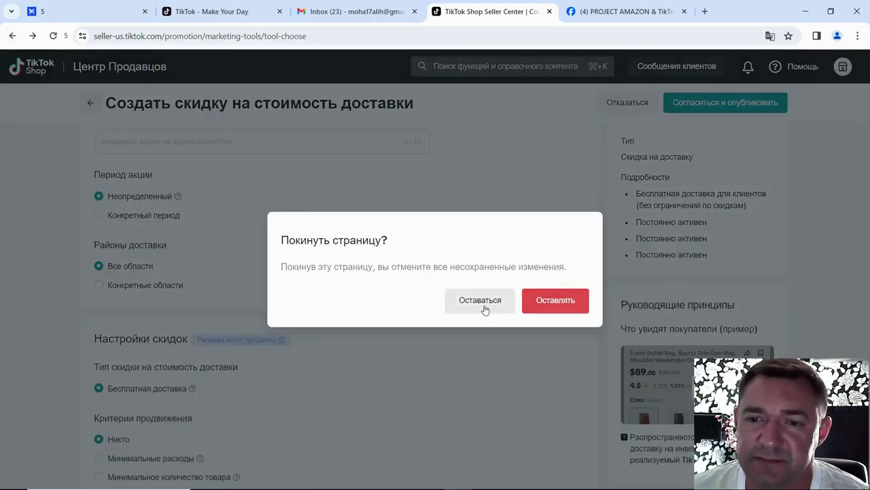
left_click(473, 300)
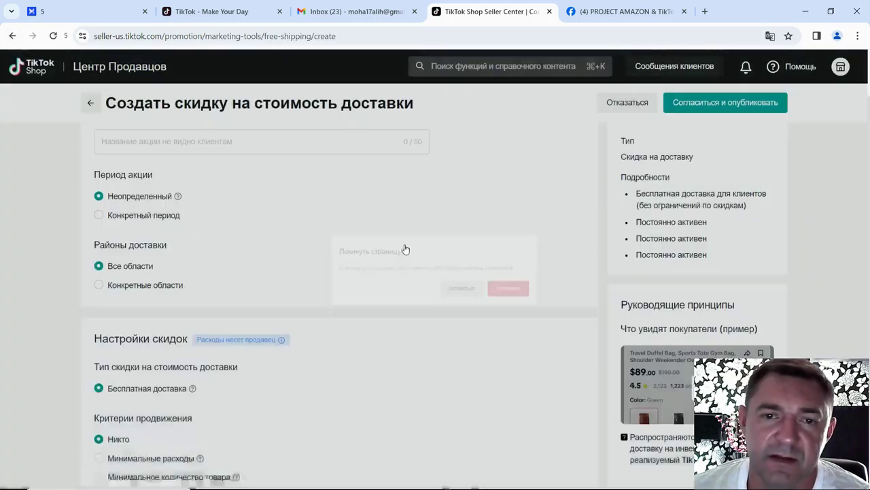
left_click(12, 36)
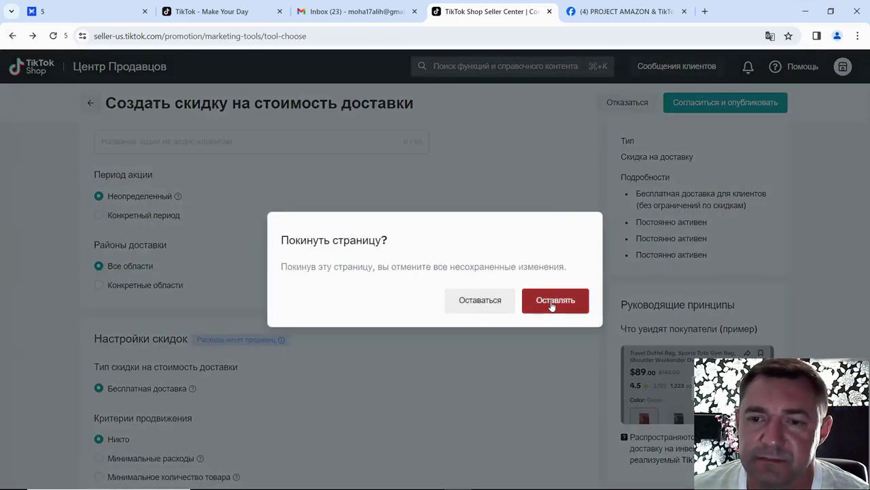
left_click(554, 303)
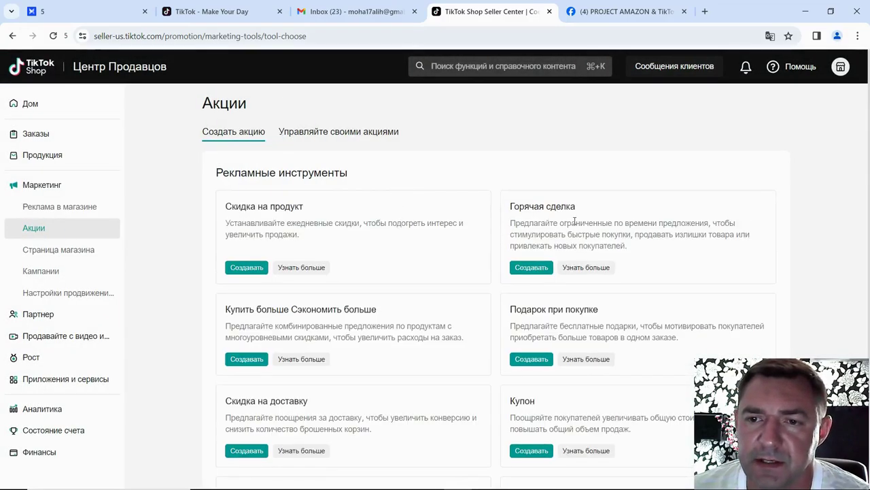
Look over the remaining promotional tools, such as gift with purchase, coupons and LIVE coupons
scroll(328, 217, "down", 2)
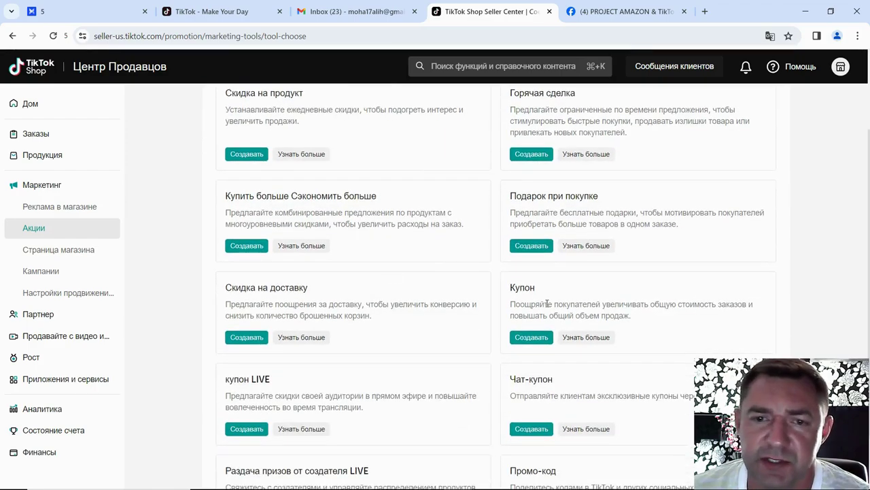
scroll(541, 327, "up", 1)
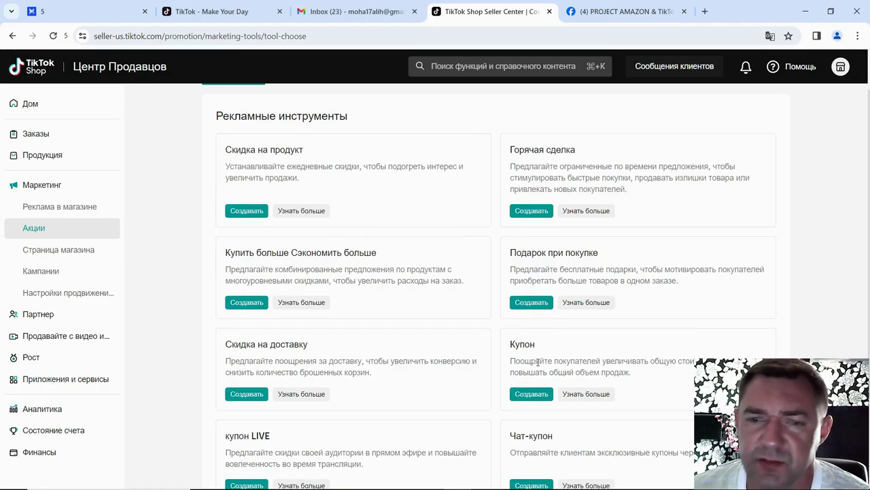
scroll(333, 231, "up", 1)
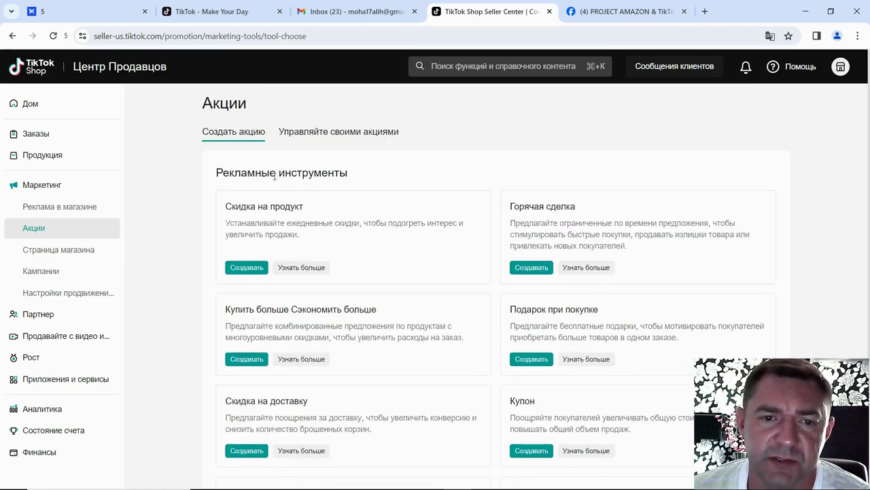
Visit the Campaigns page briefly and review the shop page designer's introduction and sample storefront preview
left_click(62, 251)
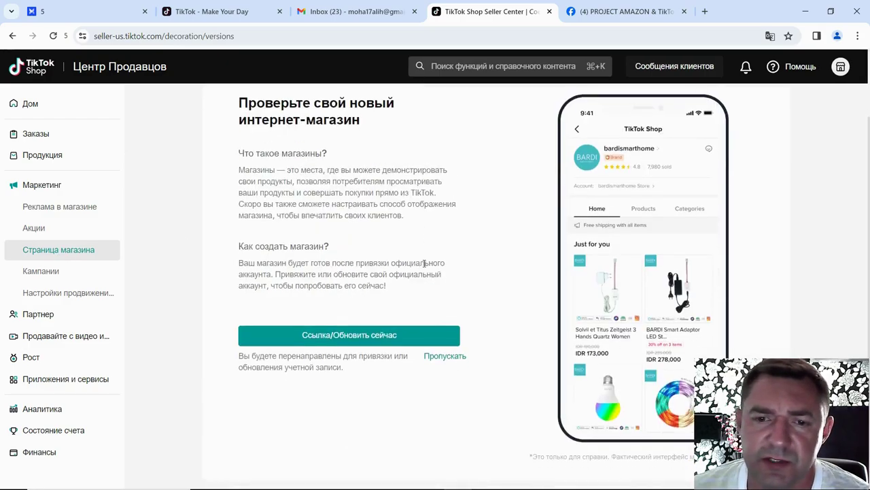
left_click(41, 271)
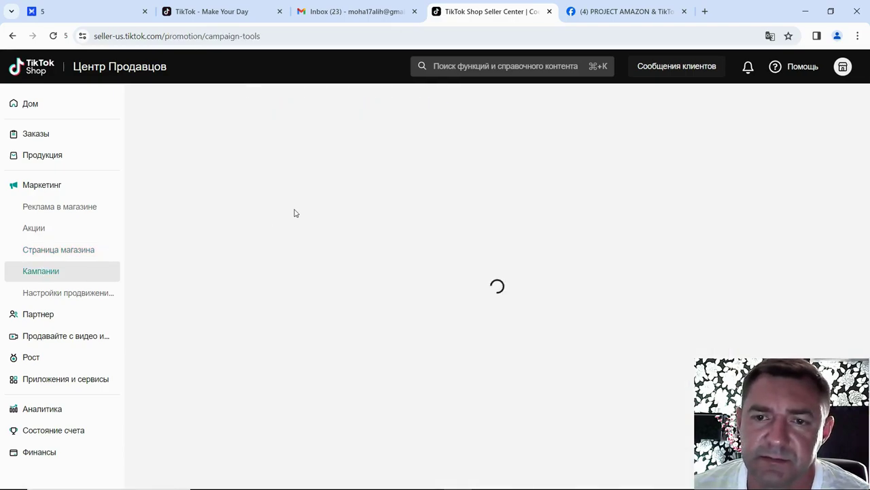
left_click(68, 251)
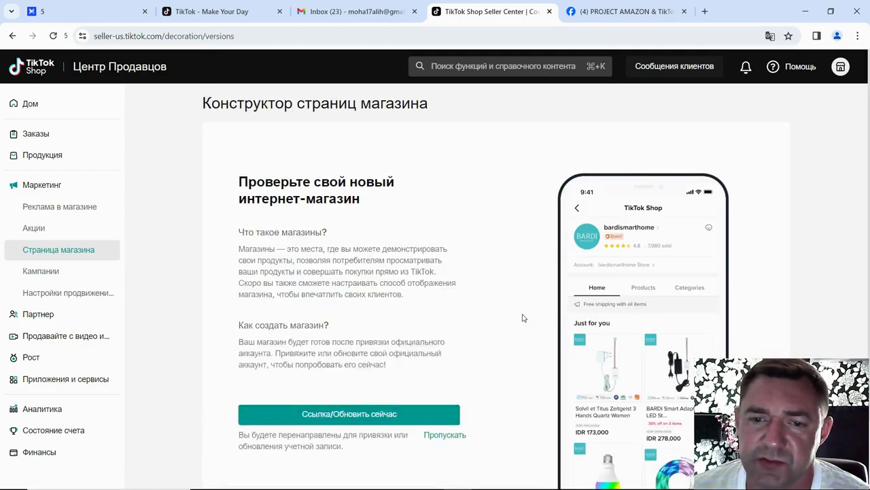
scroll(544, 292, "down", 1)
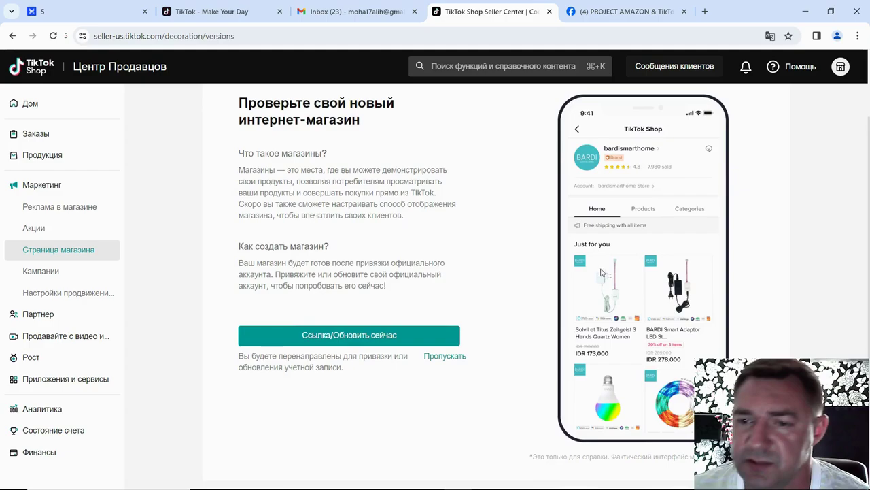
scroll(619, 197, "up", 1)
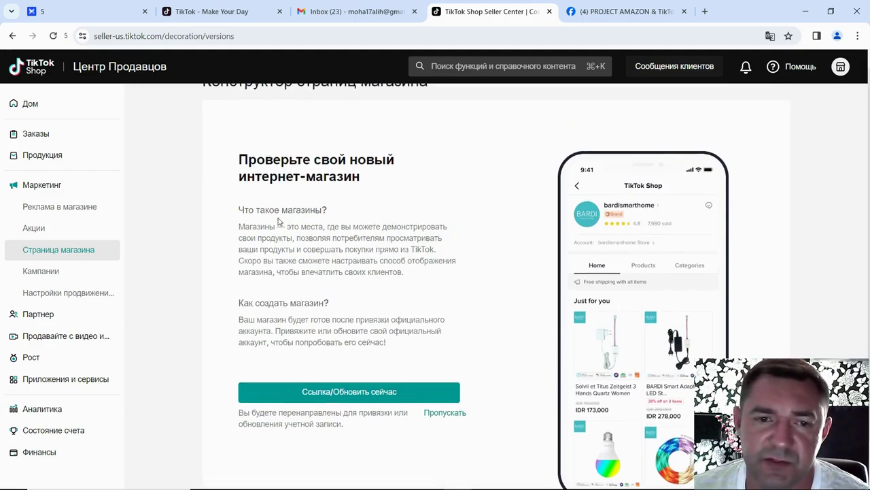
Return to the Campaigns page and look over the campaign guides and the campaigns open for registration
left_click(46, 273)
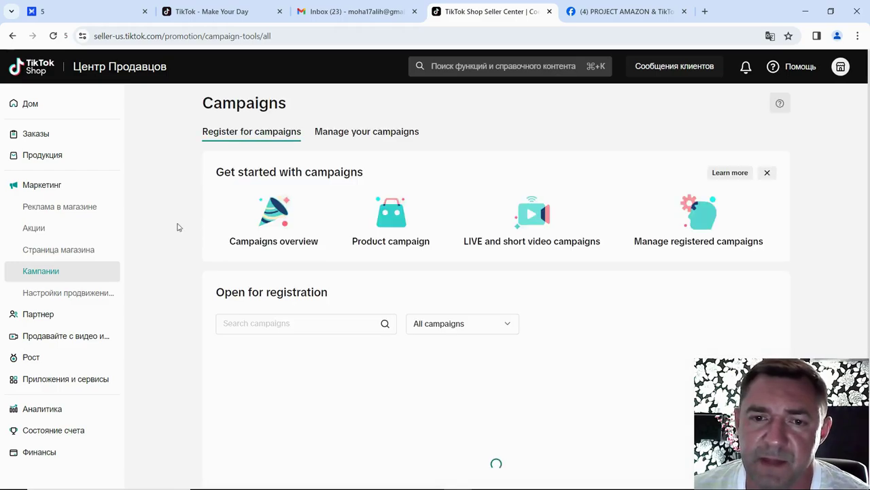
scroll(171, 224, "down", 2)
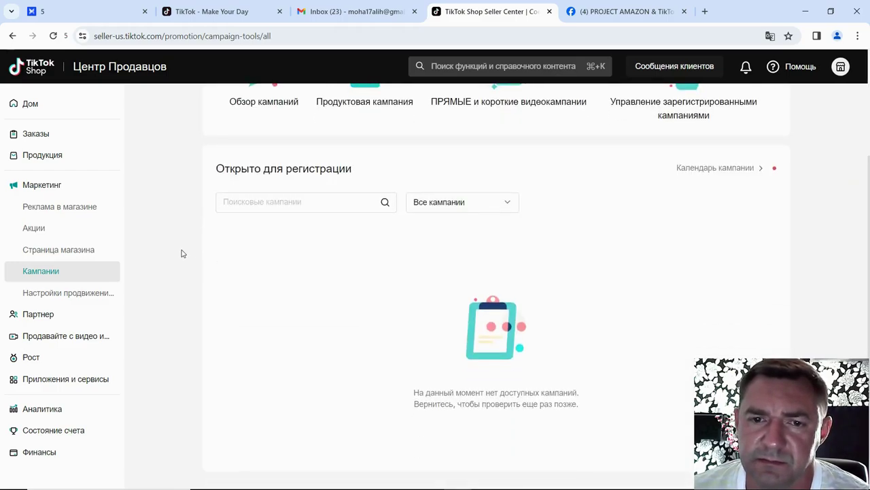
scroll(177, 244, "up", 2)
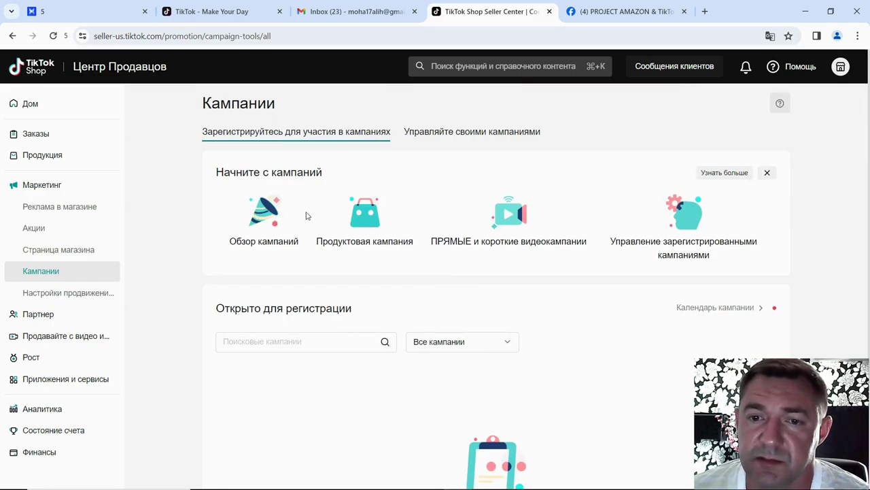
Read the product campaigns guide, including the registration steps, and go back to the Campaigns page
left_click(370, 221)
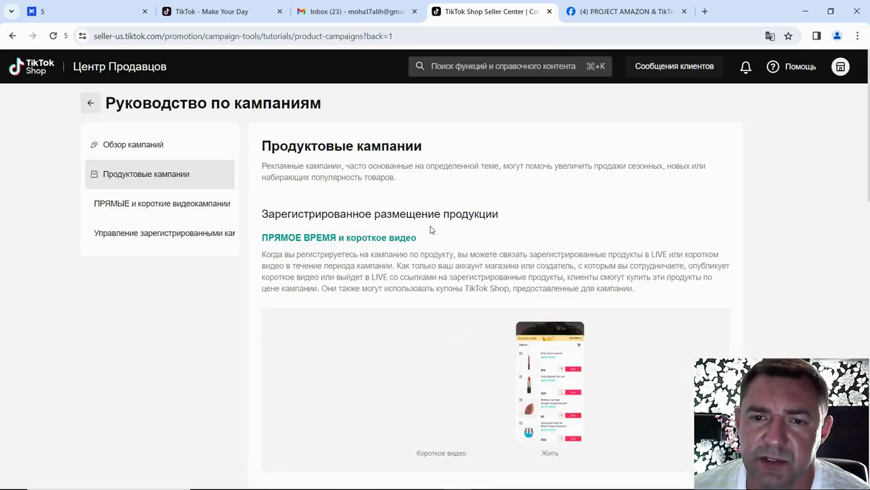
scroll(432, 231, "down", 3)
scroll(440, 238, "down", 9)
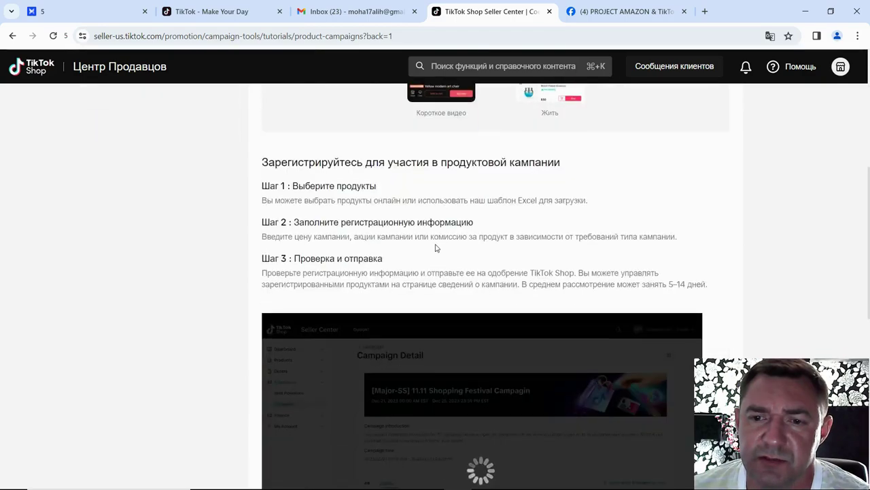
scroll(438, 256, "up", 12)
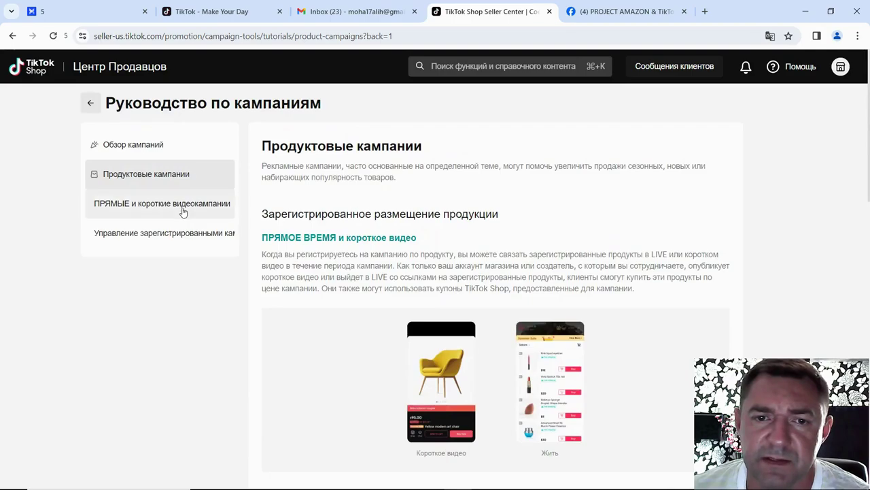
left_click(12, 36)
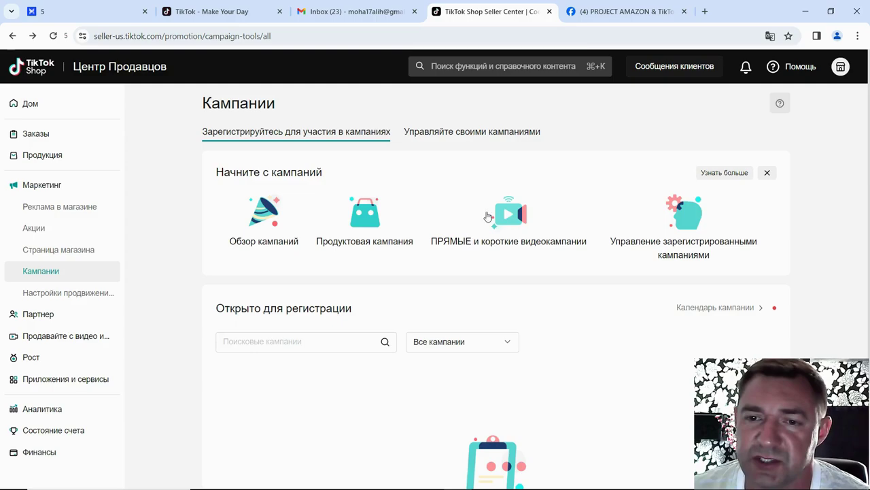
scroll(449, 248, "down", 2)
scroll(422, 252, "up", 2)
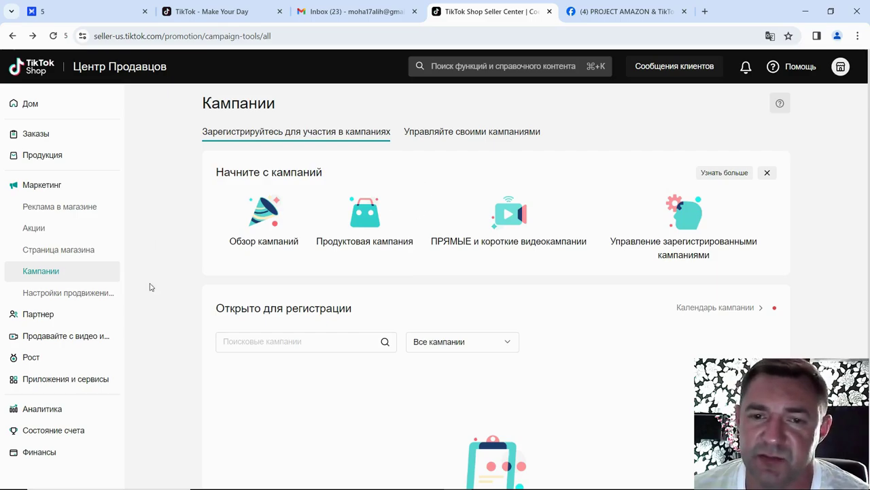
Review the TikTok-funded promotion settings, including the participation options and the questions about funded promotions
left_click(79, 297)
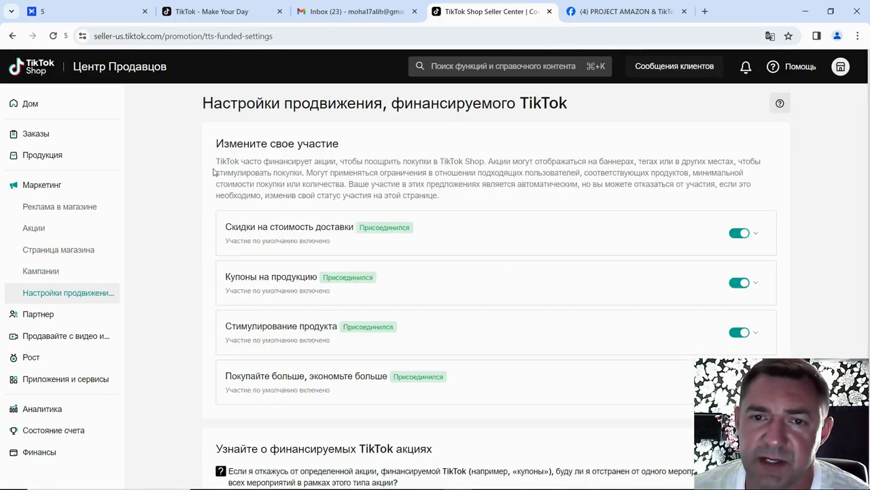
scroll(408, 191, "down", 2)
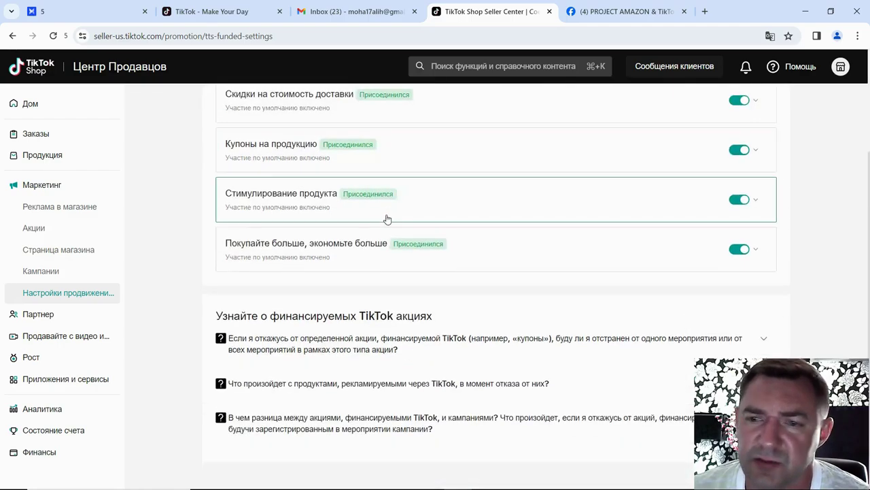
scroll(397, 278, "up", 2)
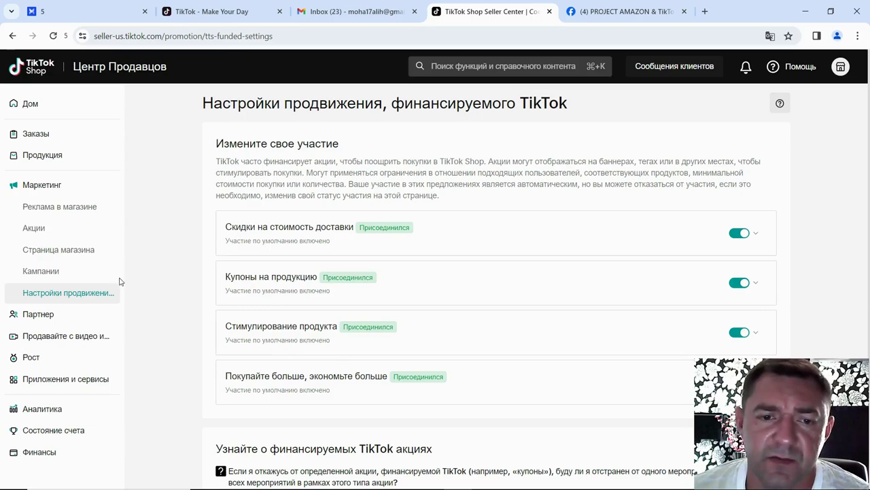
Look over the TikTok Shop Affiliate onboarding tasks, try translating the page to Russian, and switch it to English
left_click(60, 320)
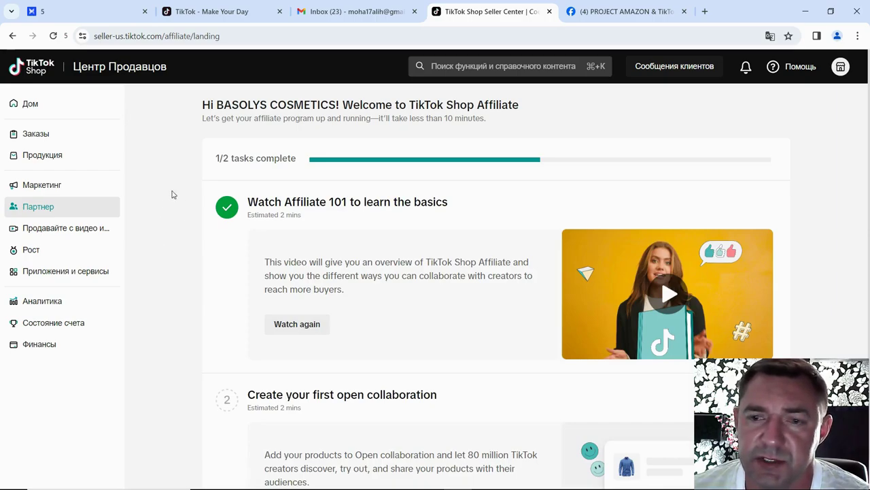
scroll(204, 212, "down", 2)
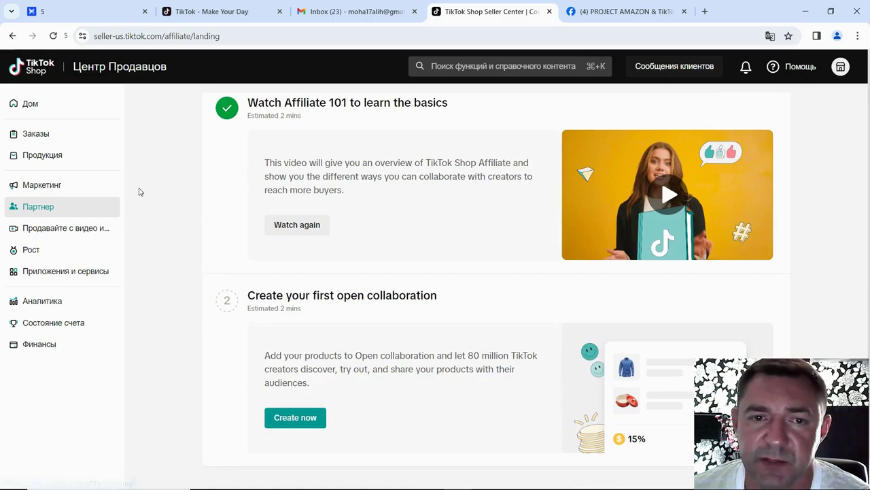
right_click(179, 187)
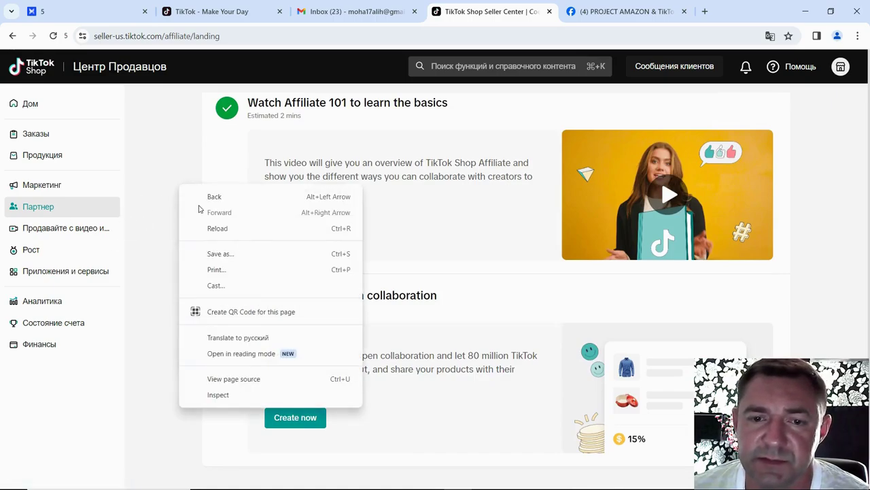
left_click(253, 339)
left_click(656, 60)
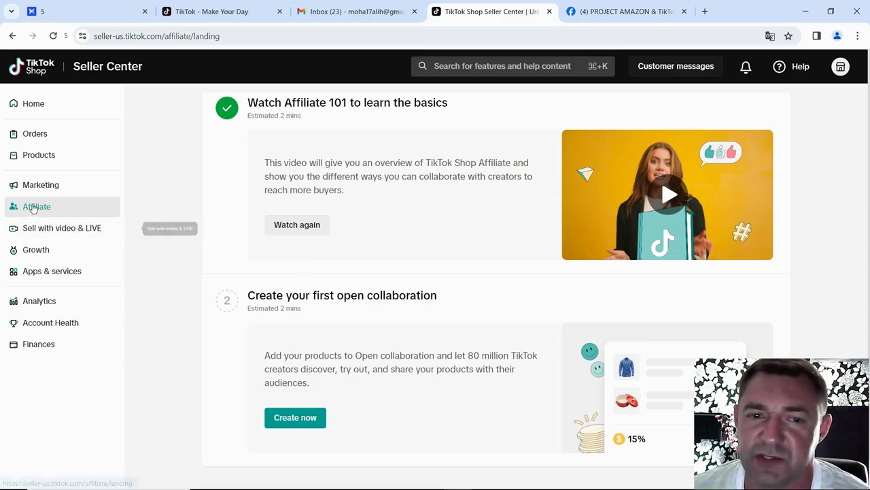
Review the Shoppable videos overview, its tips and trending examples, and the available options for creating a video
left_click(59, 230)
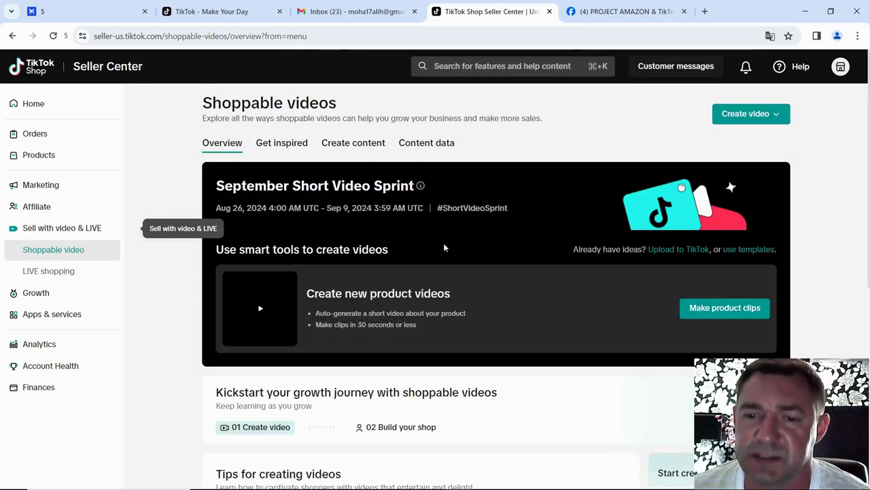
scroll(449, 252, "down", 2)
scroll(456, 256, "down", 2)
scroll(516, 265, "down", 2)
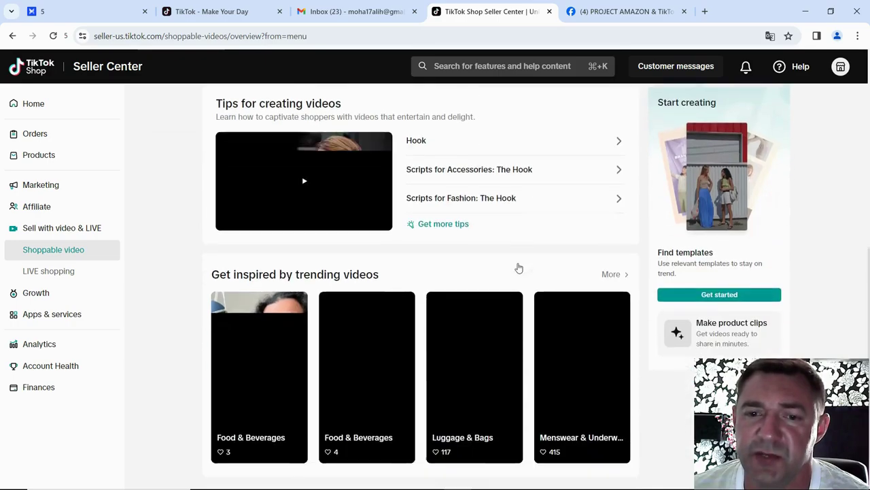
scroll(462, 343, "up", 2)
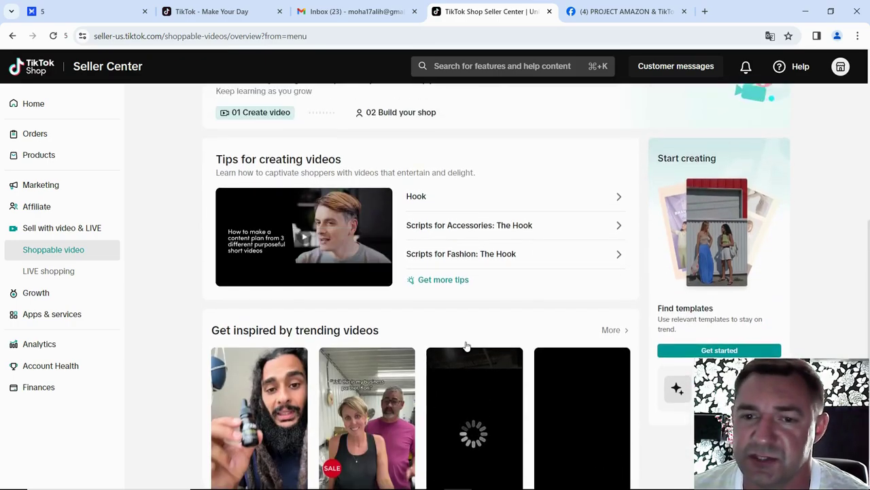
scroll(479, 300, "up", 2)
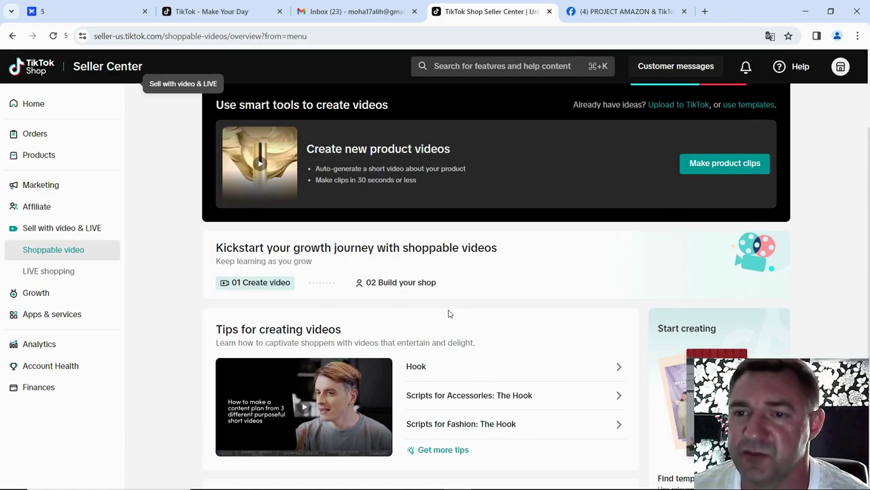
scroll(448, 313, "up", 2)
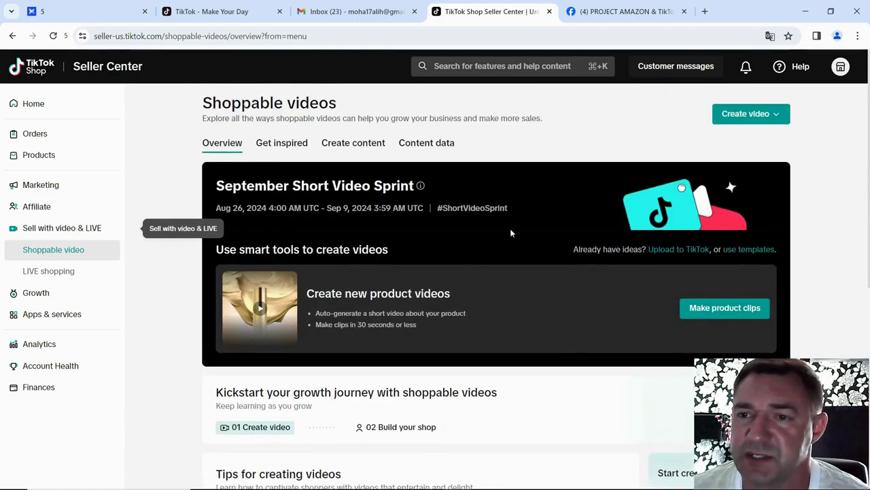
left_click(771, 114)
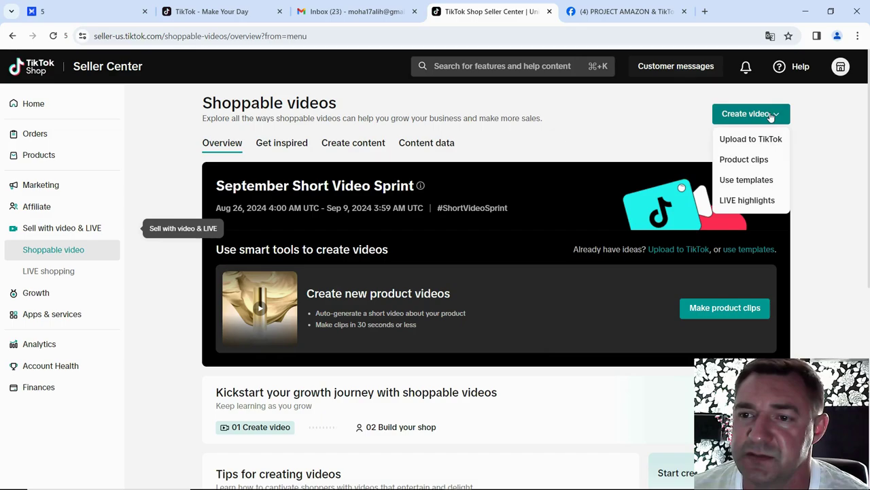
scroll(198, 265, "down", 2)
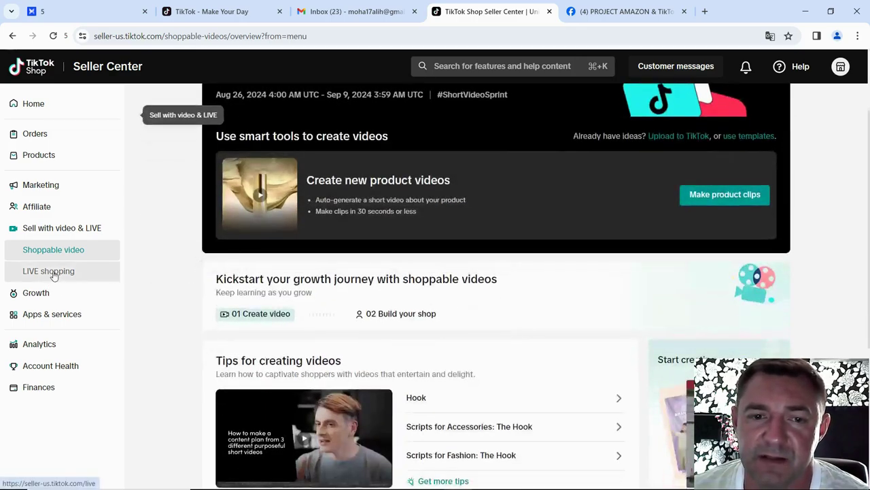
Look through the LIVE Planner overview for LIVE shopping, including choosing products and the tips for getting started
left_click(54, 274)
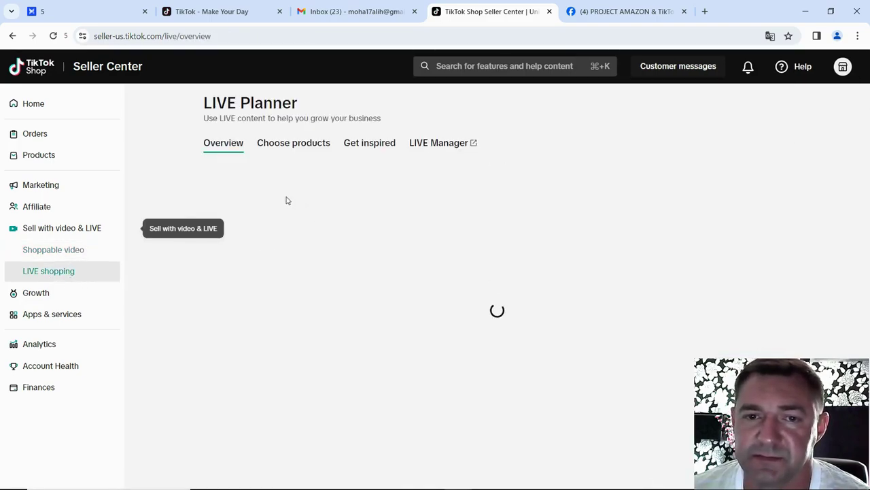
scroll(422, 238, "down", 4)
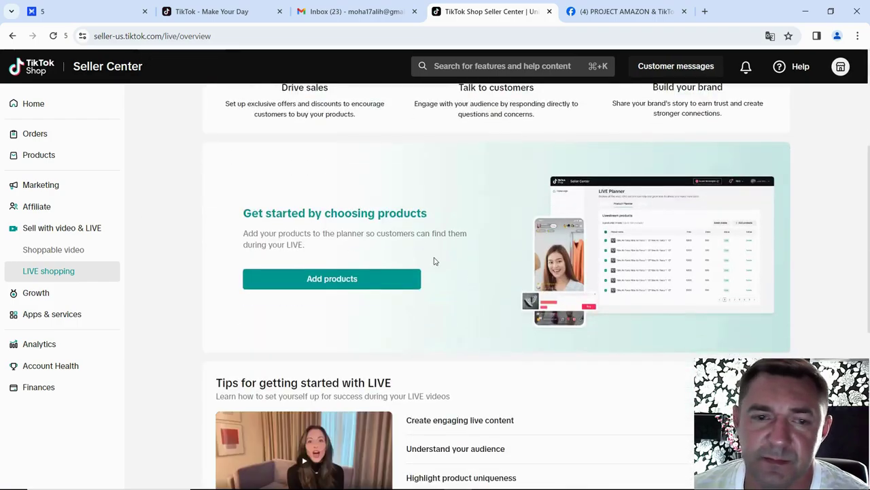
scroll(436, 258, "up", 4)
Open Missions & rewards, translate the page to Russian, and review the Seller Incubation Program's rewards and missions
left_click(34, 294)
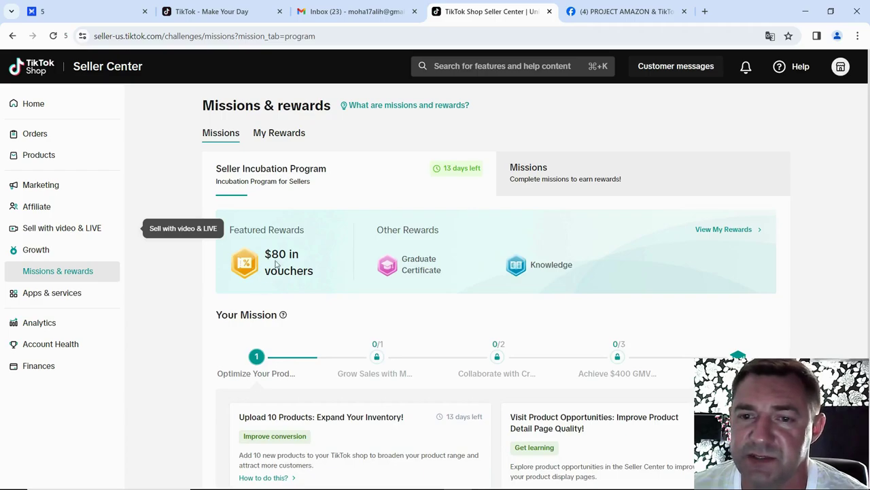
scroll(306, 261, "down", 2)
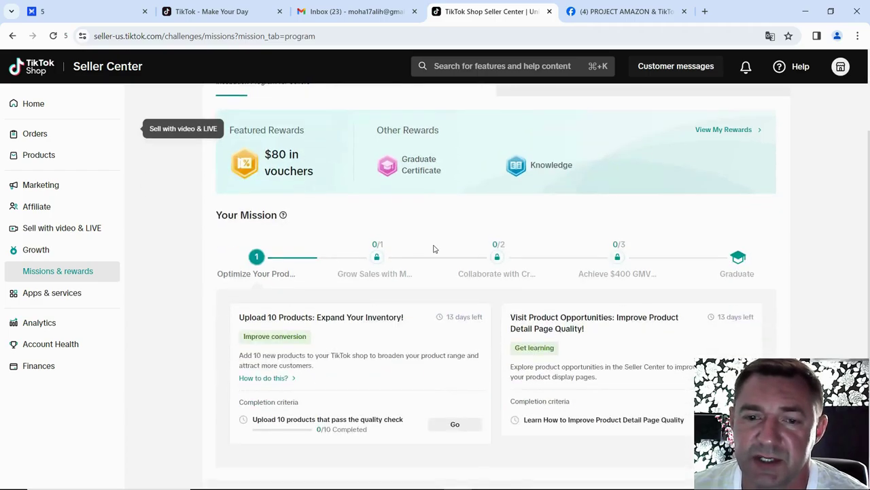
right_click(562, 199)
left_click(633, 348)
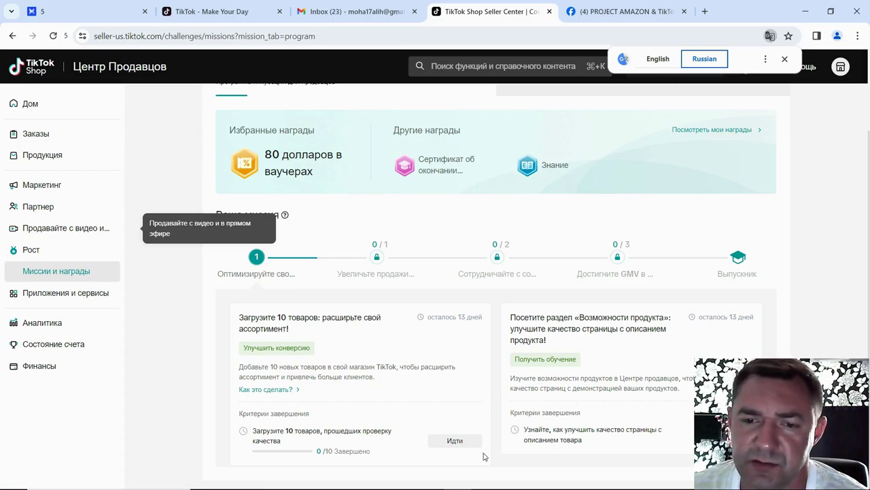
scroll(326, 284, "up", 2)
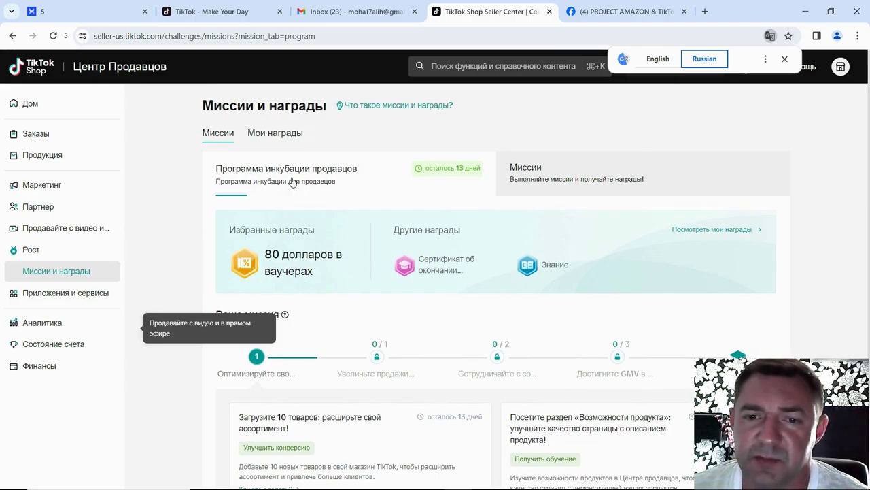
scroll(340, 393, "down", 2)
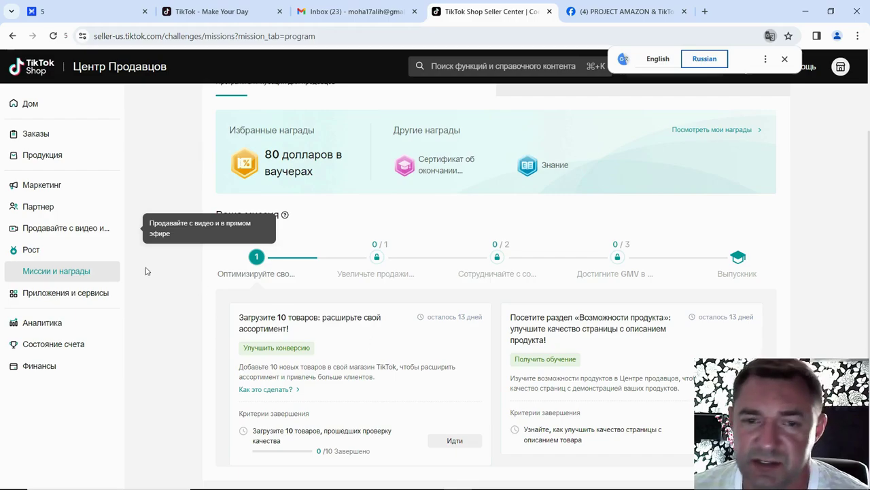
Browse the app store's connector and multichannel apps, popular platform filters, and app categories
left_click(69, 294)
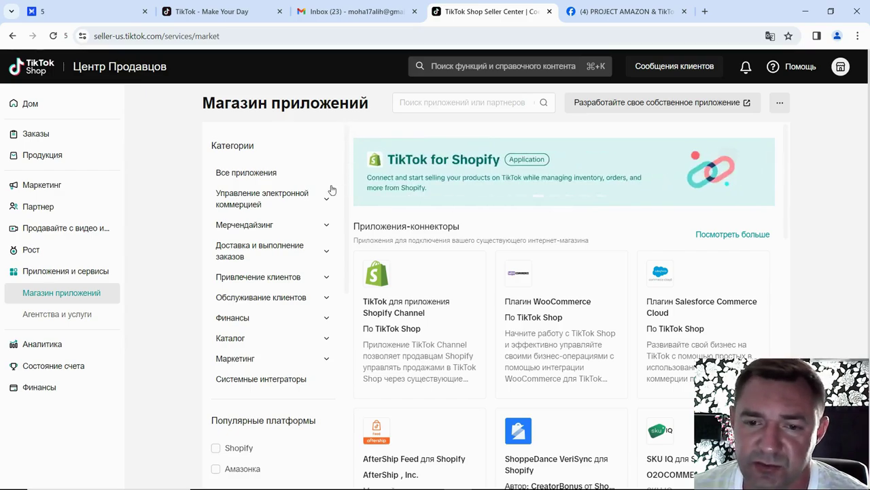
scroll(327, 224, "down", 2)
scroll(476, 284, "down", 2)
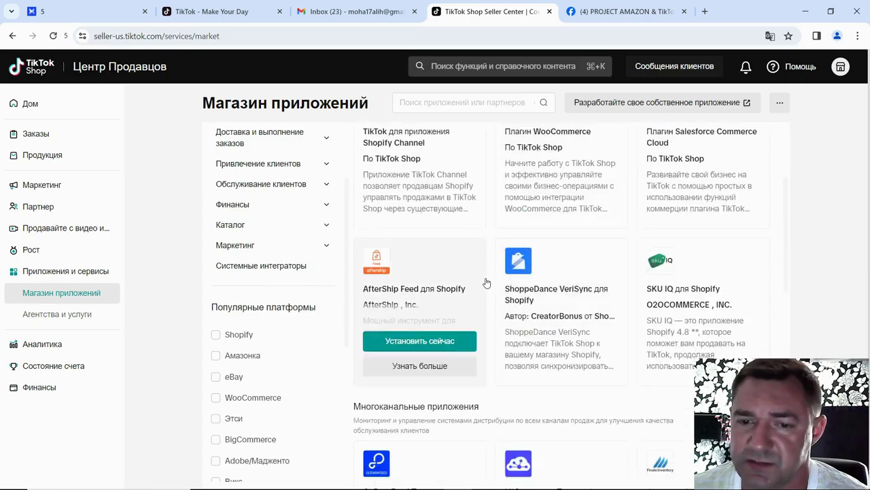
scroll(487, 282, "down", 4)
scroll(292, 280, "down", 2)
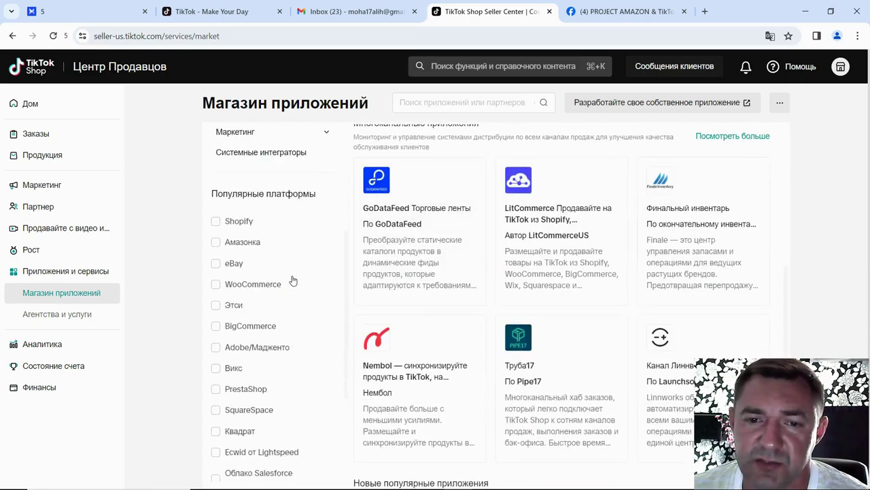
scroll(274, 274, "up", 3)
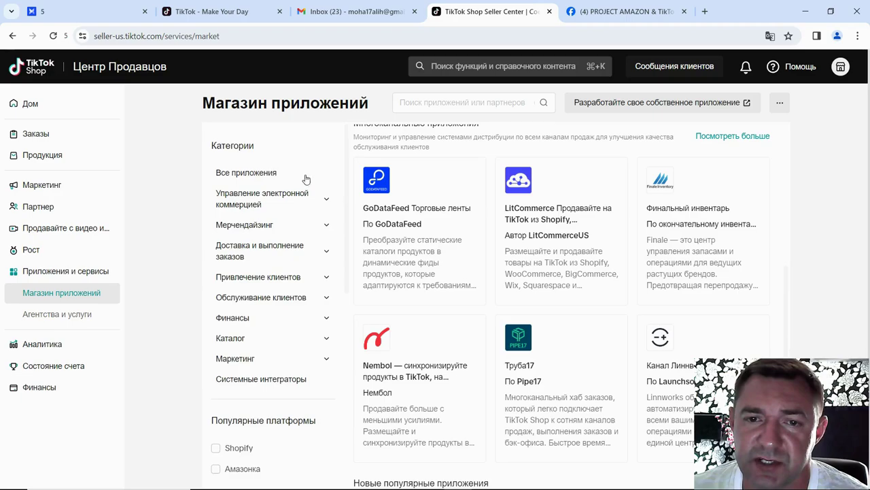
Filter the app store by the e-commerce management category and look through its apps
left_click(327, 203)
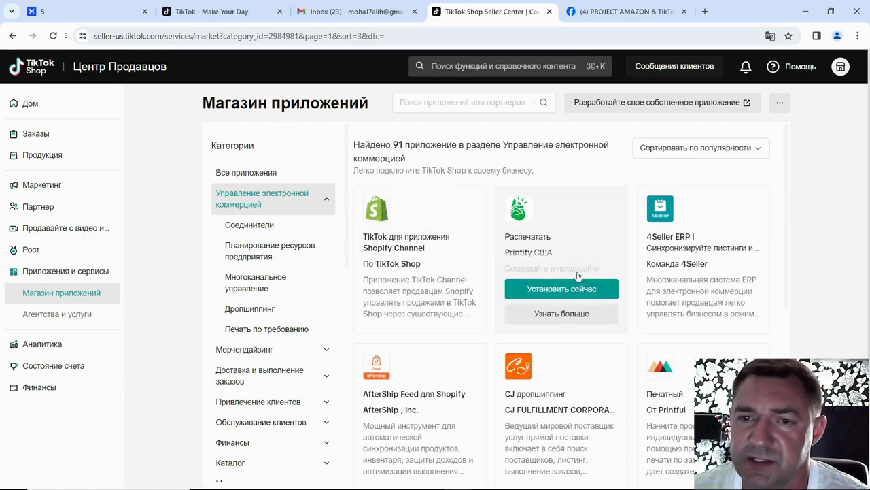
scroll(469, 252, "down", 2)
scroll(487, 251, "down", 4)
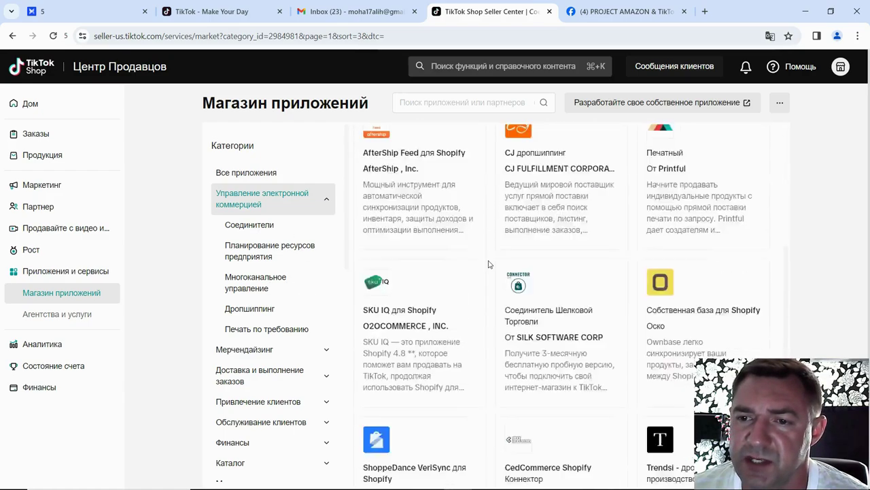
Finish looking through the e-commerce management apps, then narrow the app store to the dropshipping subcategory and browse its apps
scroll(501, 289, "down", 1)
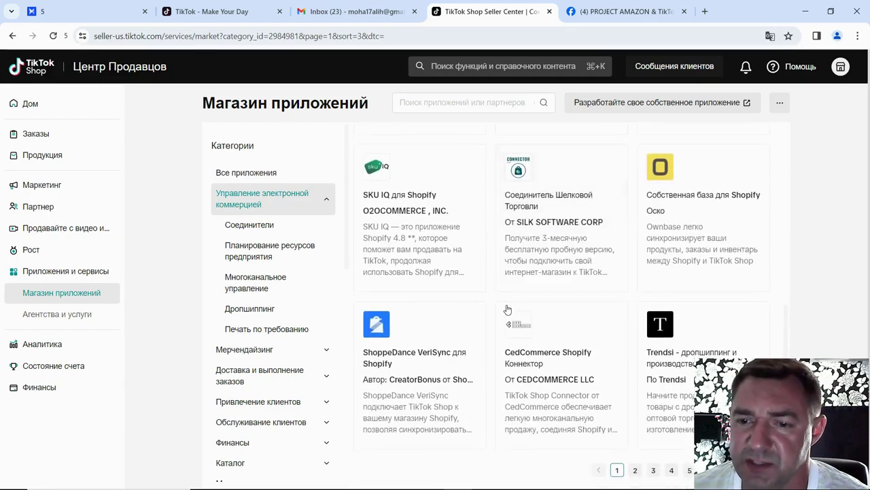
scroll(487, 302, "up", 6)
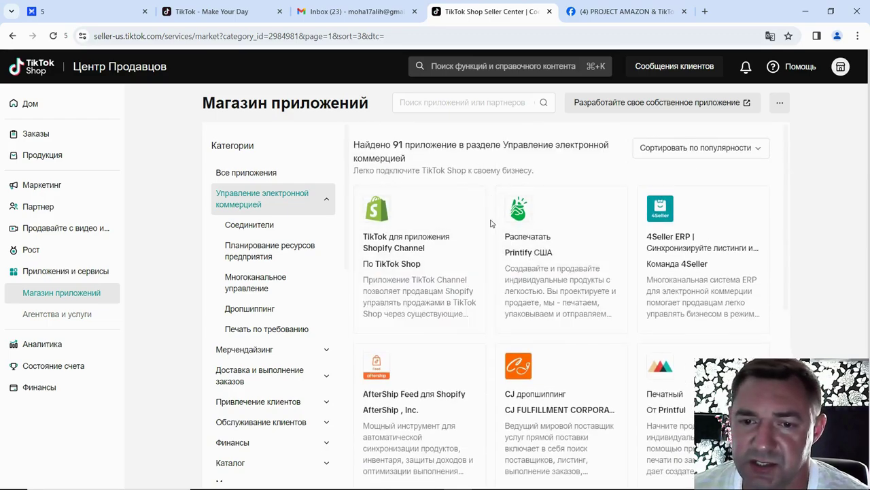
scroll(492, 243, "down", 2)
scroll(492, 242, "down", 4)
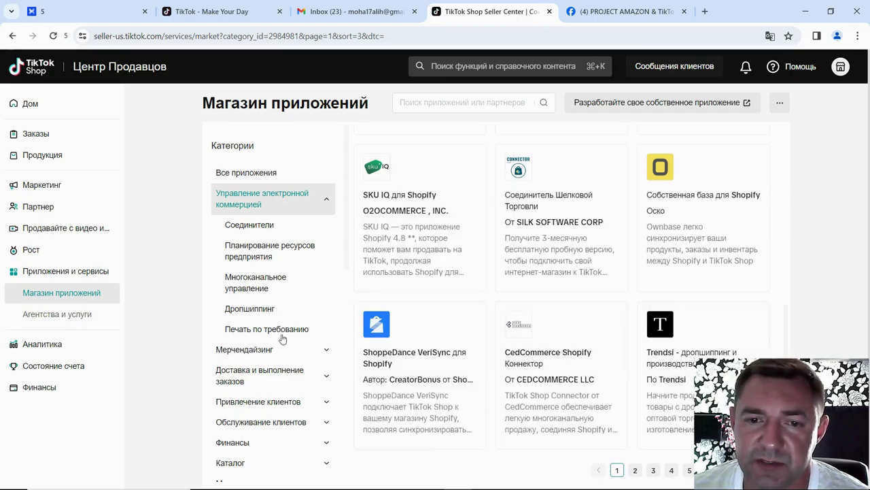
left_click(241, 313)
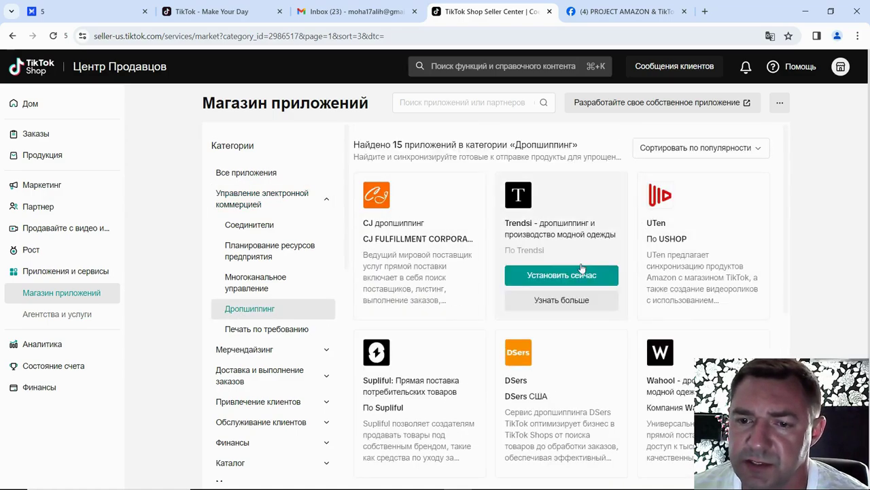
scroll(583, 272, "down", 2)
scroll(612, 295, "down", 4)
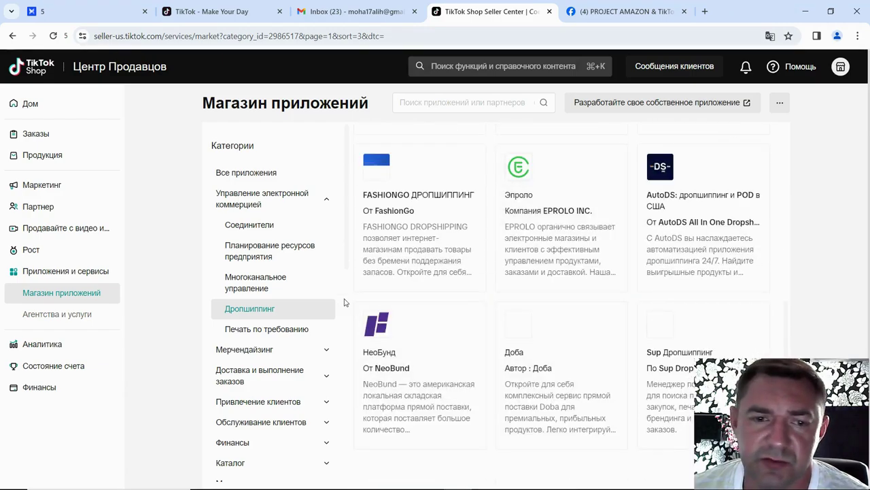
Open Agencies & services and browse the partner services offered under all services
left_click(63, 317)
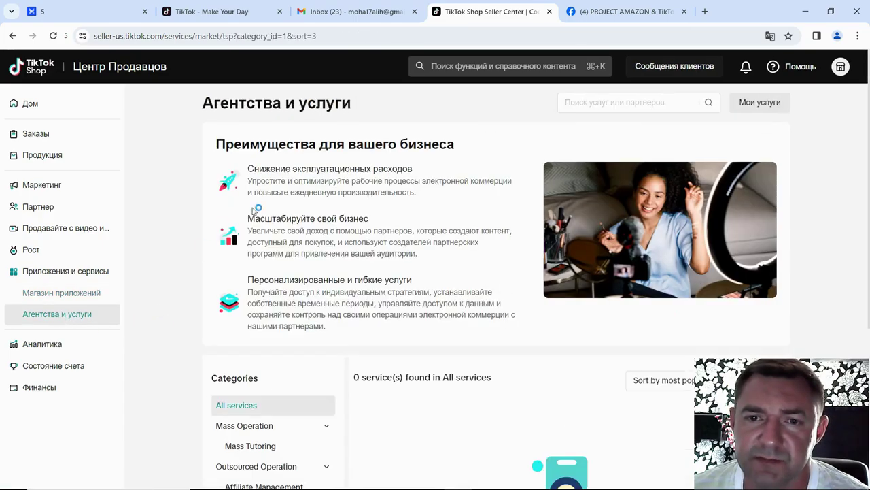
scroll(306, 218, "down", 3)
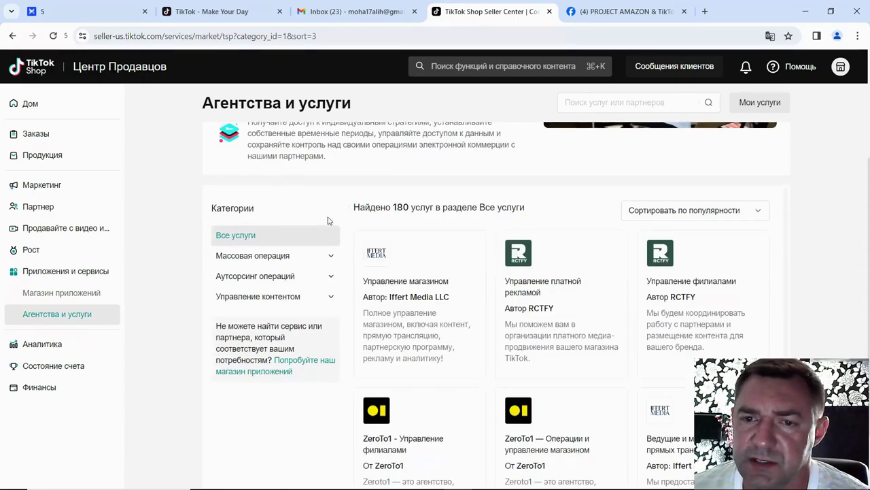
scroll(589, 286, "down", 2)
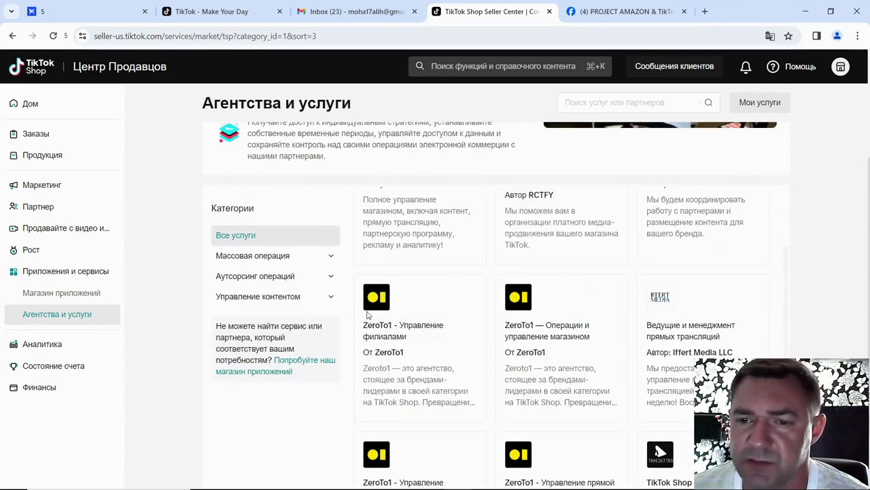
mouse_move(573, 295)
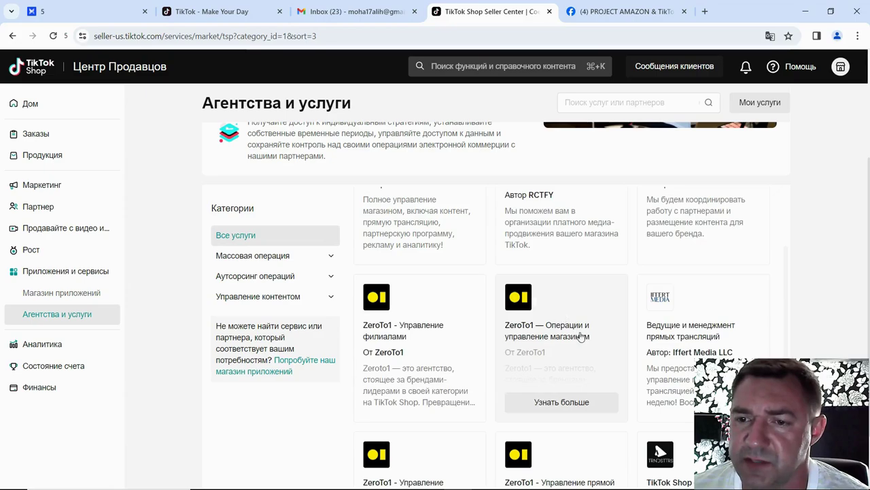
scroll(544, 286, "down", 4)
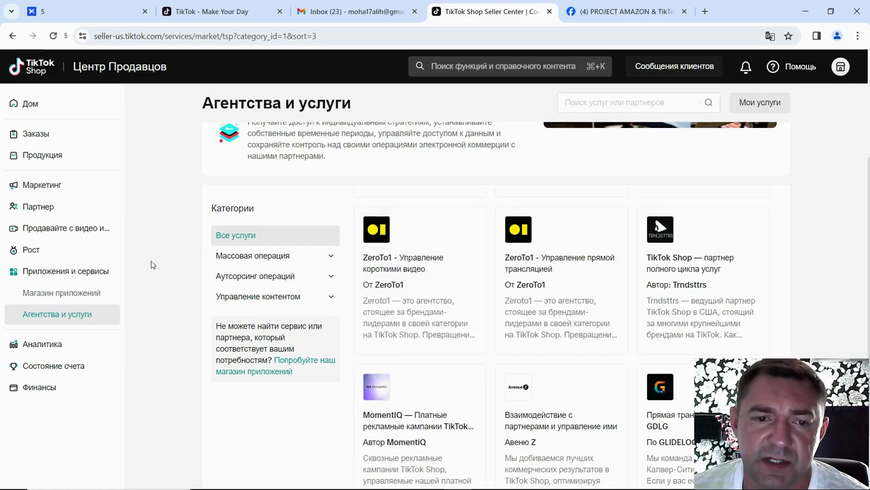
scroll(151, 264, "down", 1)
Open Analytics, review the sales overview and GMV breakdown, and return to the Seller Center homepage
left_click(55, 345)
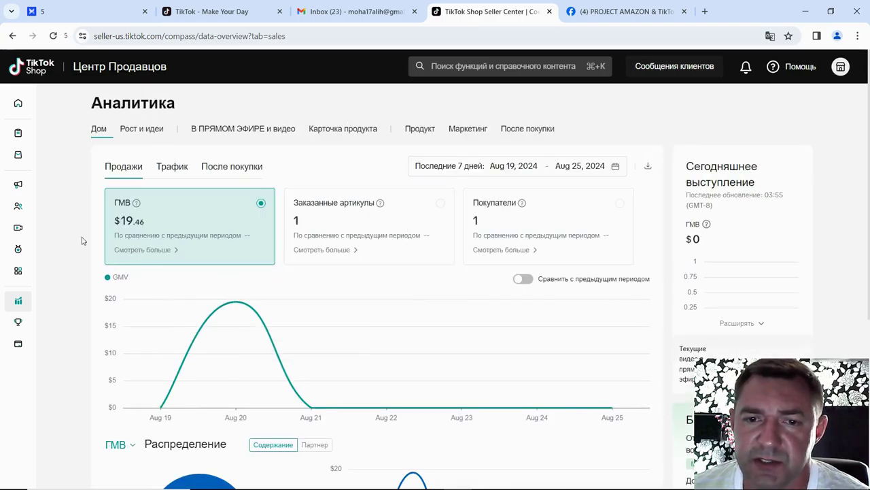
scroll(401, 241, "down", 3)
scroll(383, 243, "down", 1)
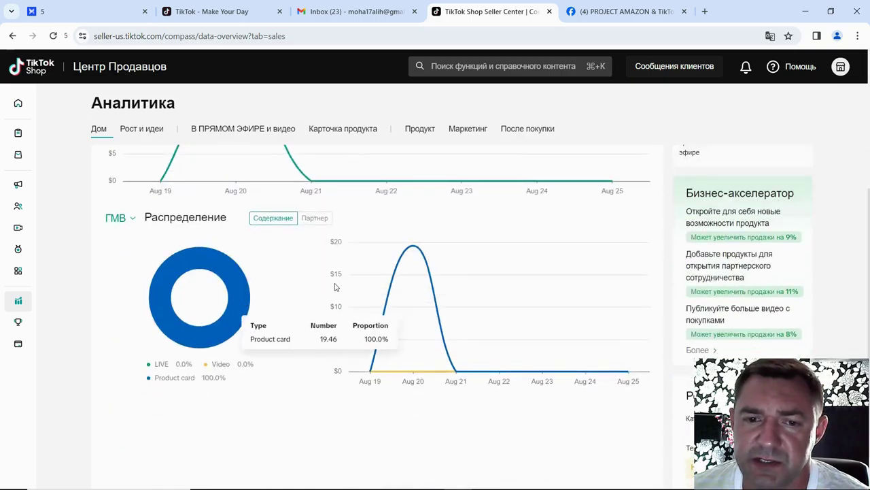
scroll(401, 291, "up", 4)
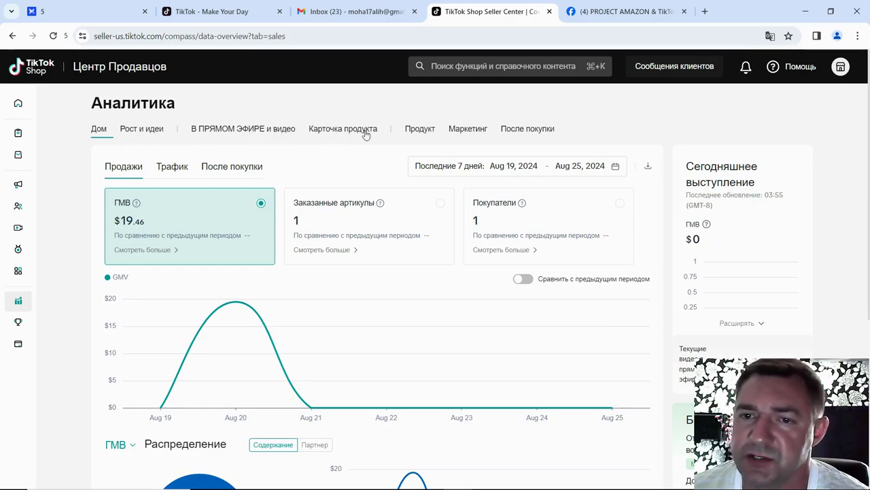
left_click(13, 36)
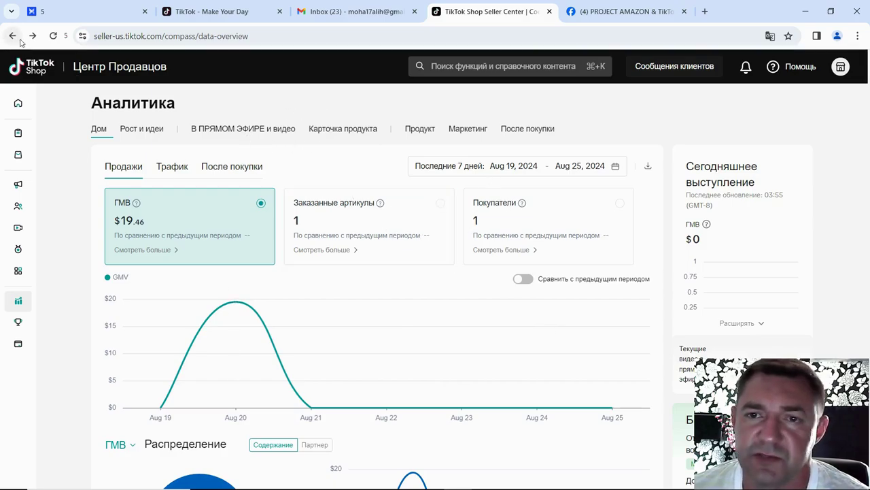
left_click(22, 69)
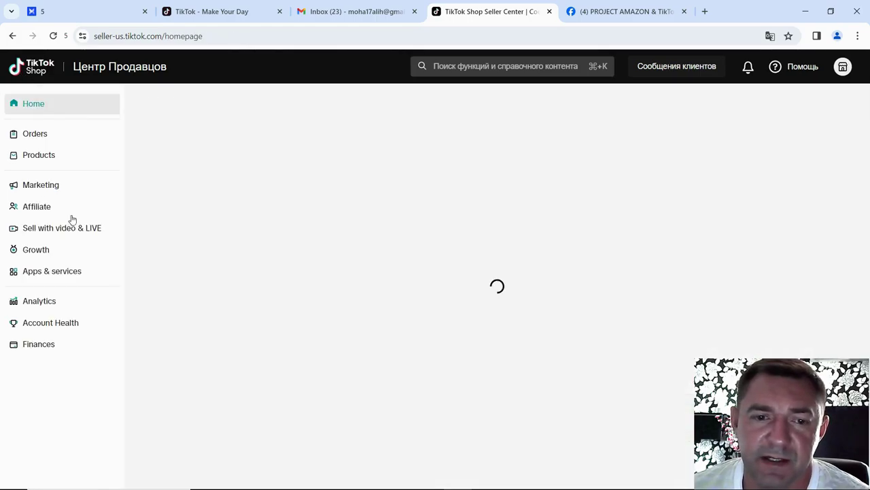
Open Account Health, review the shop's violation points, policy, fulfillment and service metrics, and check TikTok Account Health
left_click(60, 325)
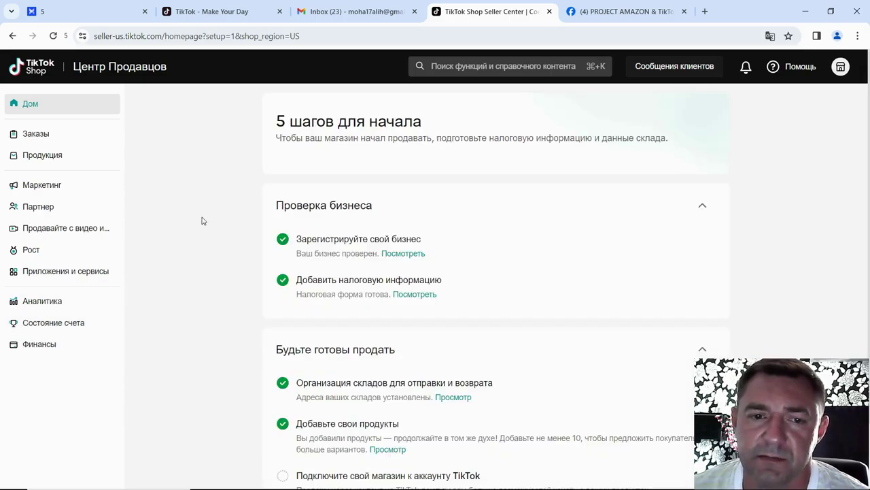
left_click(43, 325)
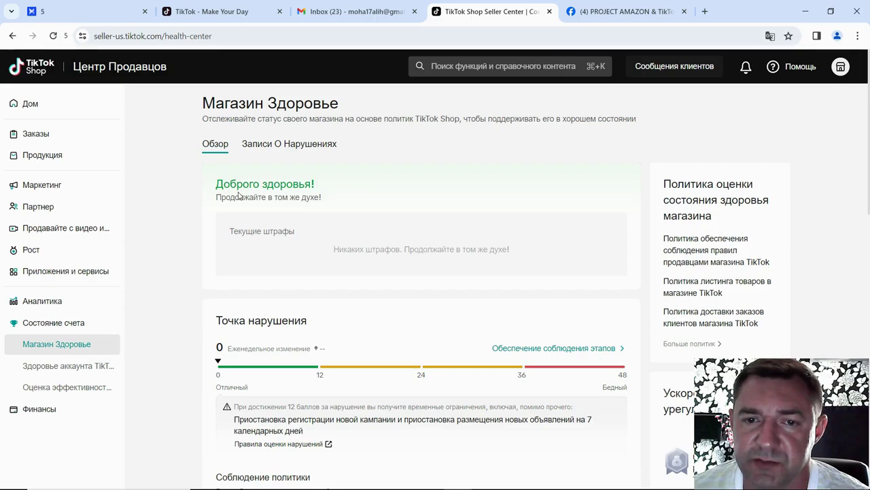
scroll(264, 204, "down", 1)
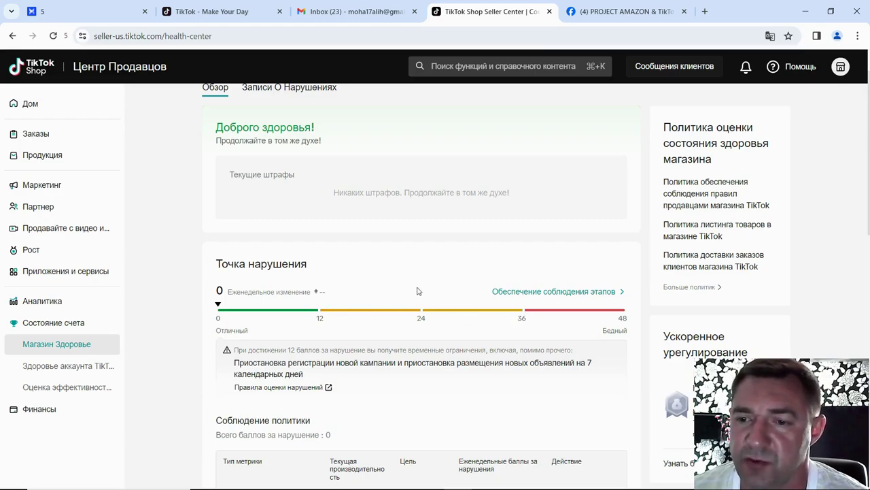
scroll(431, 274, "down", 3)
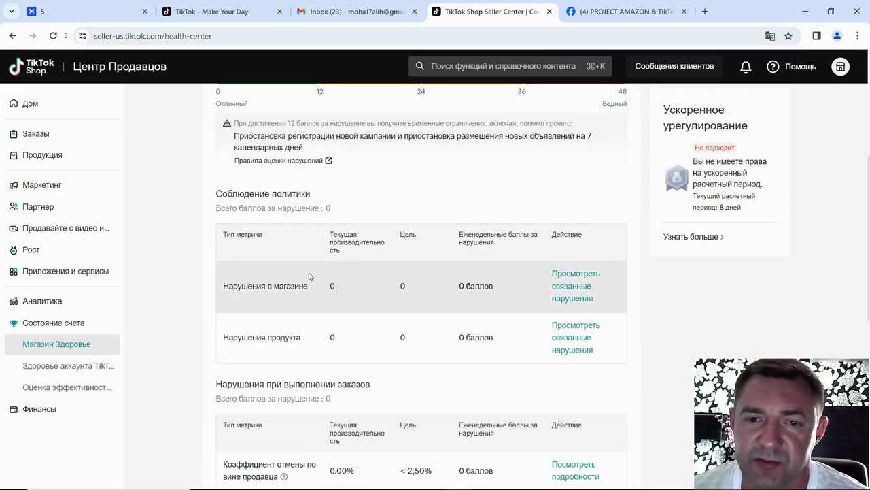
scroll(299, 302, "down", 3)
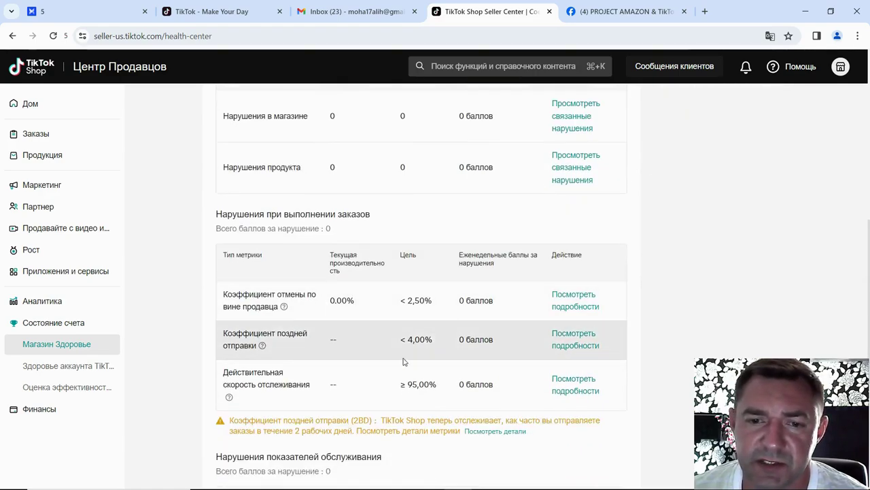
scroll(371, 365, "down", 2)
scroll(368, 342, "down", 2)
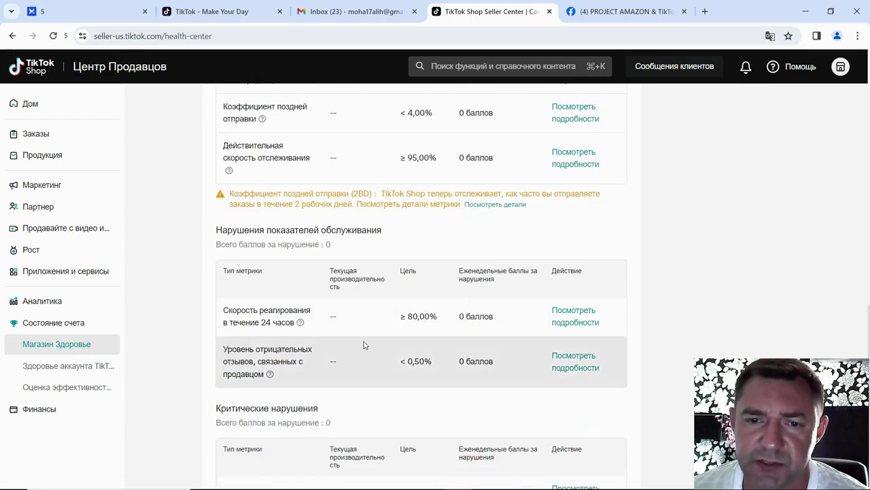
scroll(388, 351, "down", 1)
scroll(399, 381, "up", 10)
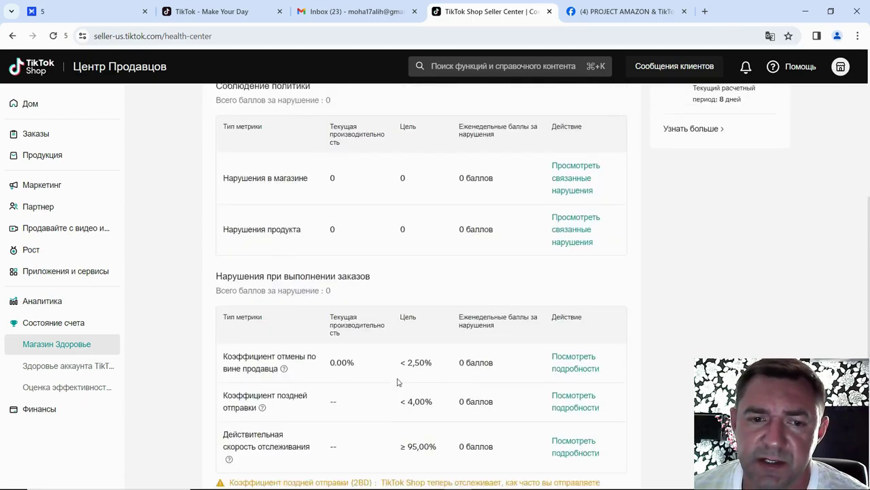
left_click(89, 371)
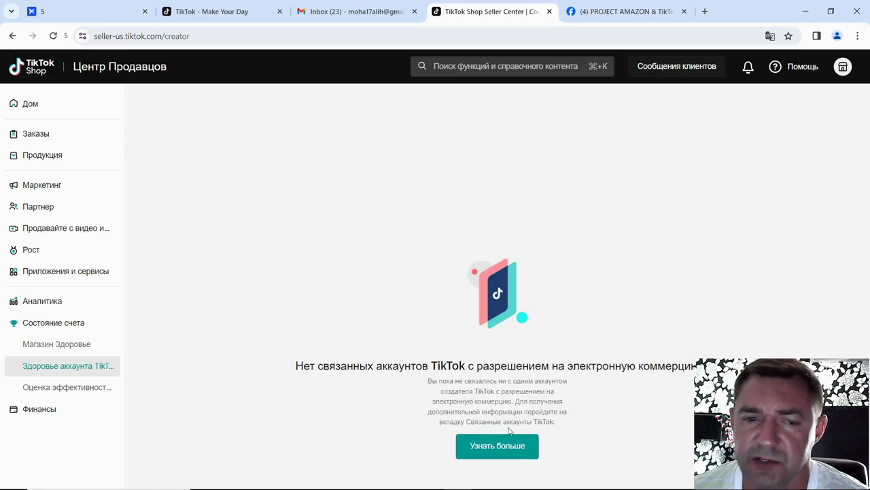
Open Shop Performance Score, switch the page translation back to English, and reload the page
left_click(63, 389)
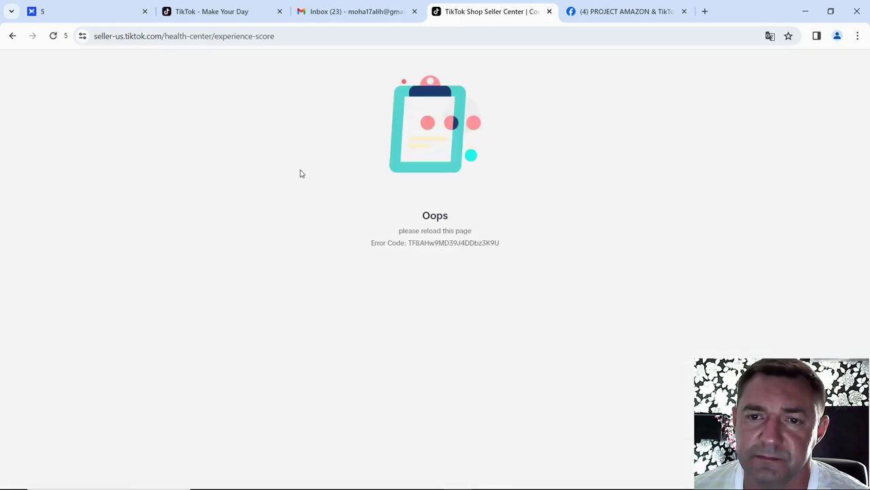
right_click(198, 131)
left_click(262, 281)
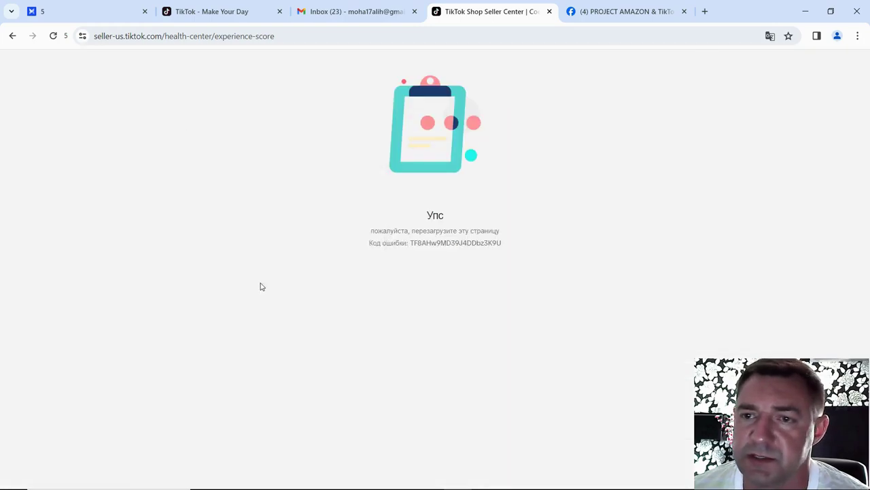
left_click(657, 58)
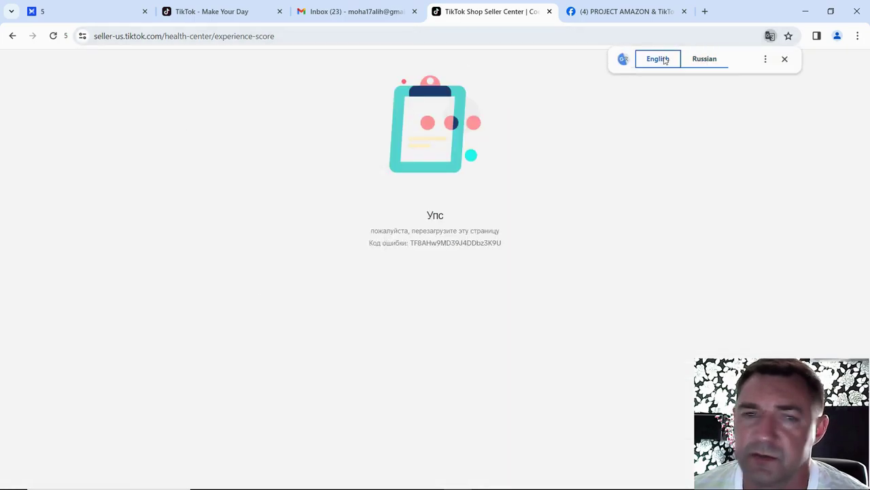
left_click(53, 36)
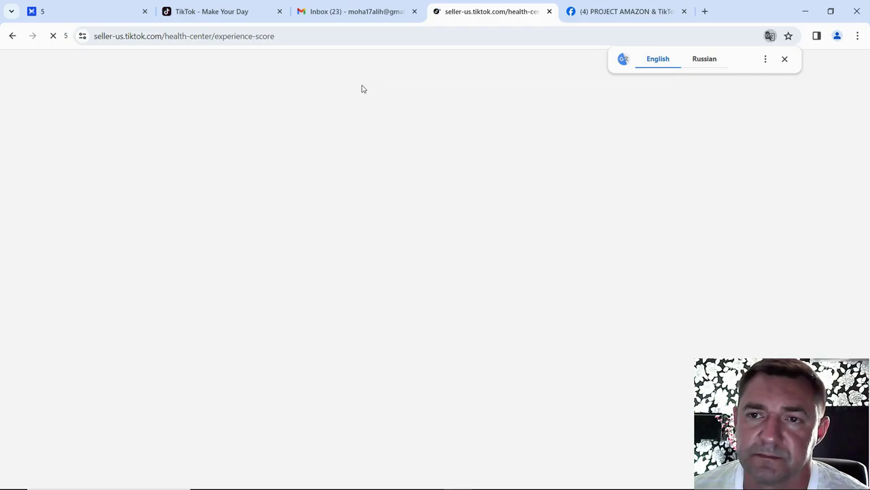
left_click(785, 60)
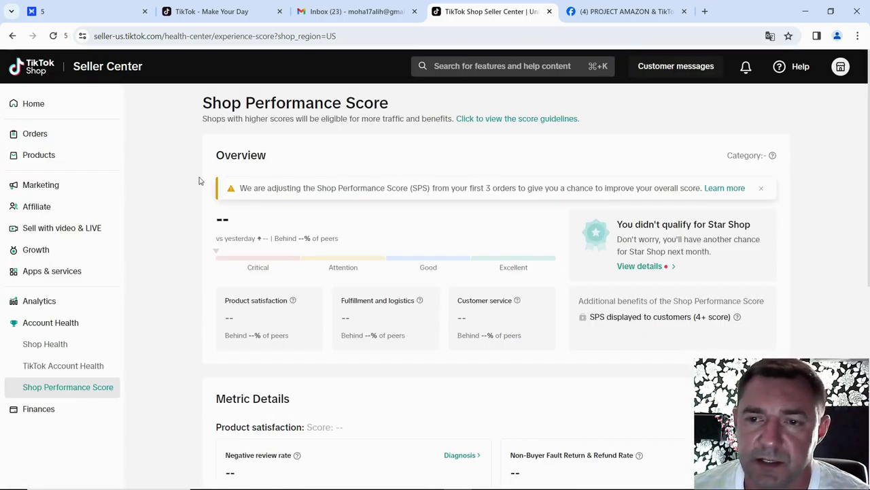
Review the Shop Performance Score overview and its product satisfaction, fulfillment and logistics, and customer service metrics
scroll(199, 181, "down", 1)
scroll(203, 205, "down", 1)
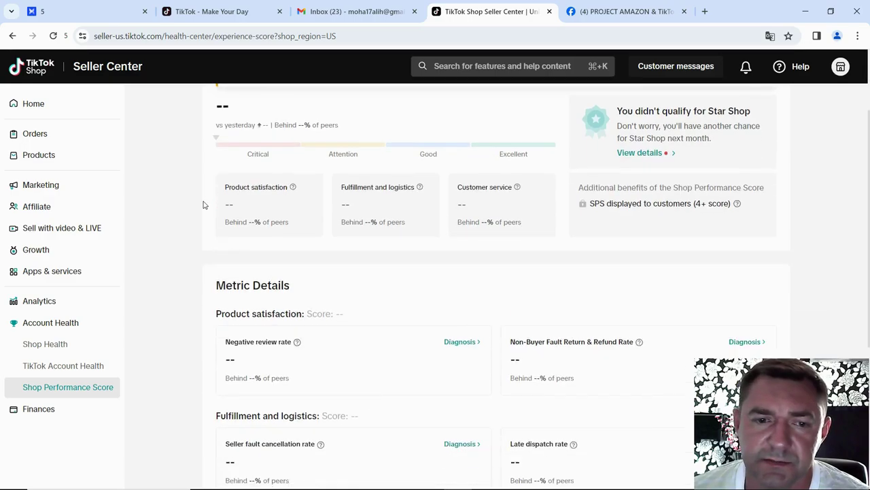
scroll(286, 248, "down", 4)
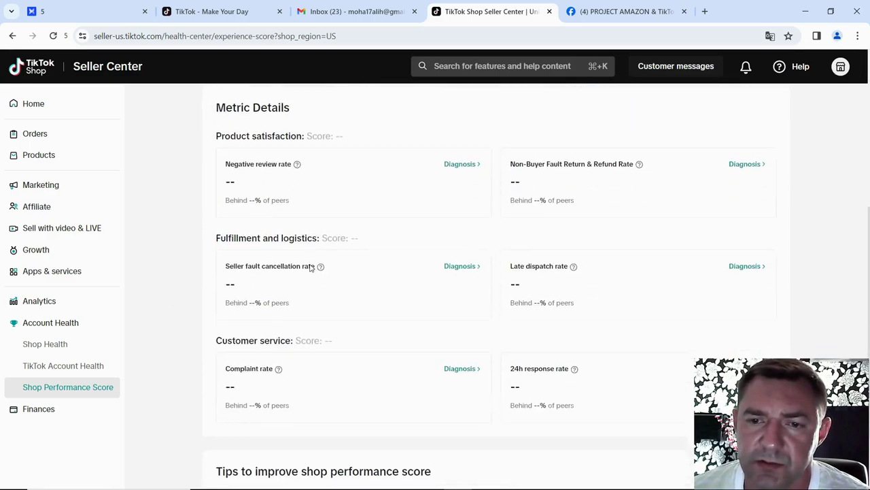
scroll(391, 307, "up", 7)
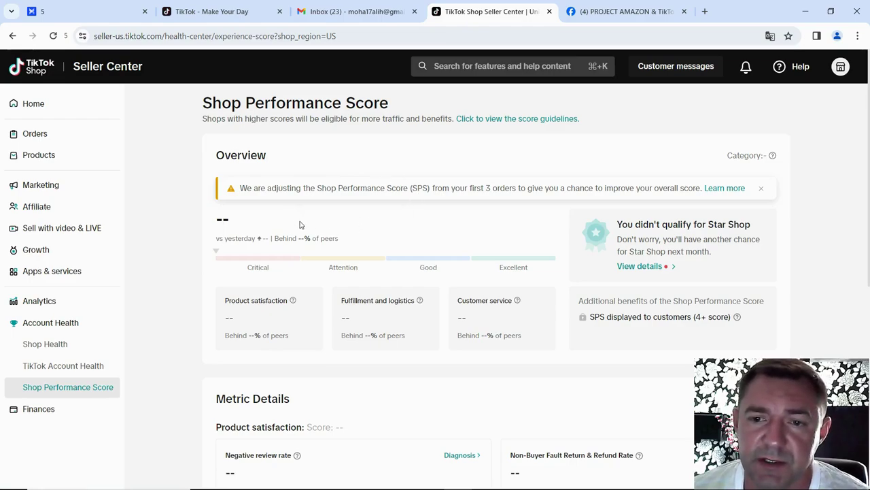
Open the Finances overview and examine the on-hold funds, unsettled order details, and primary bank account section
left_click(38, 409)
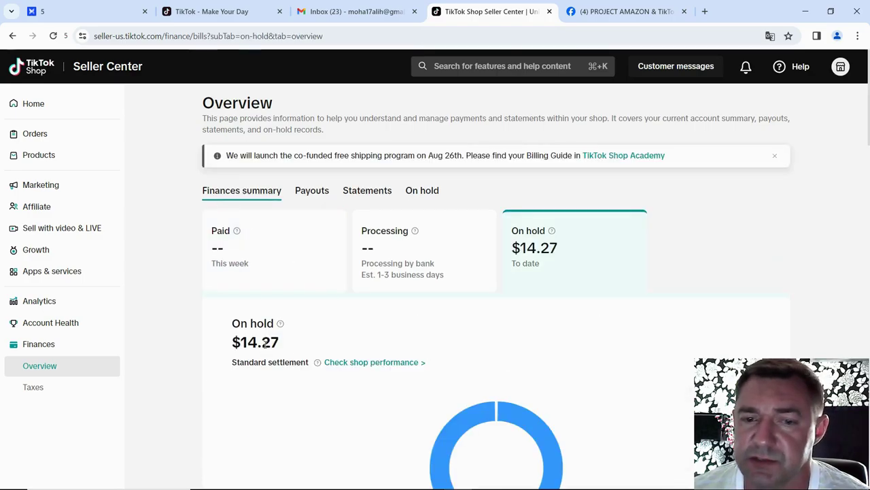
scroll(531, 239, "down", 2)
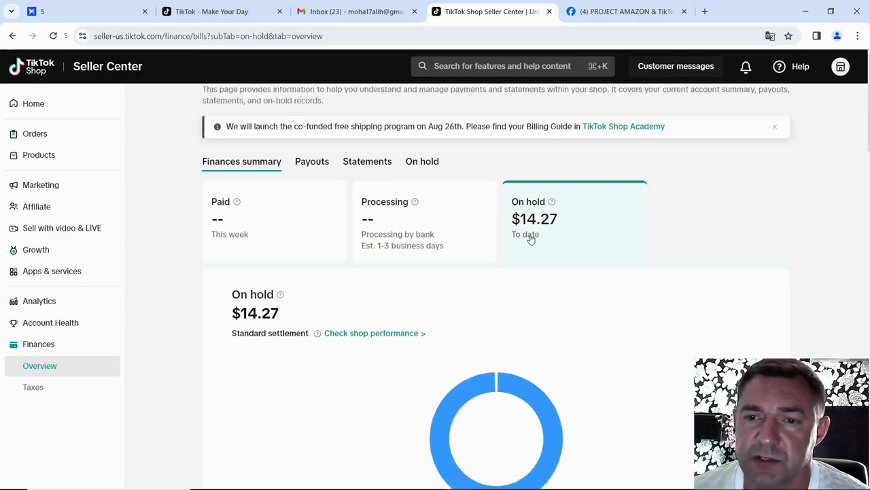
scroll(531, 239, "down", 5)
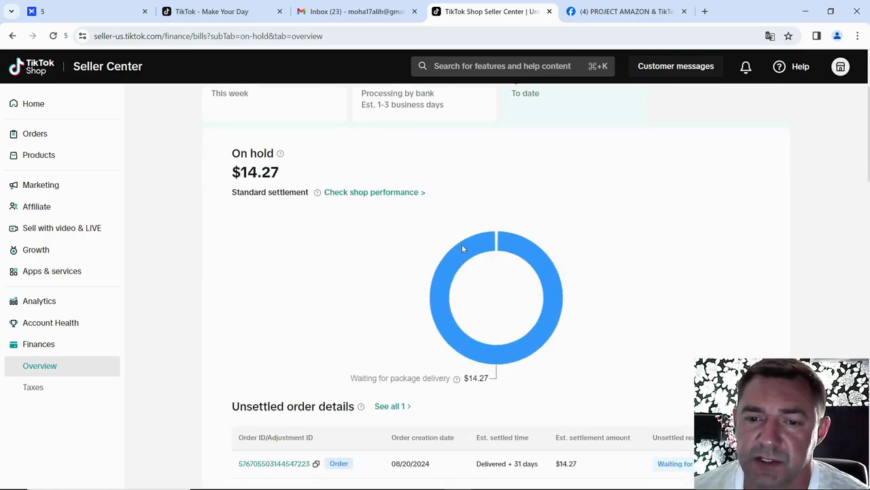
scroll(481, 195, "down", 4)
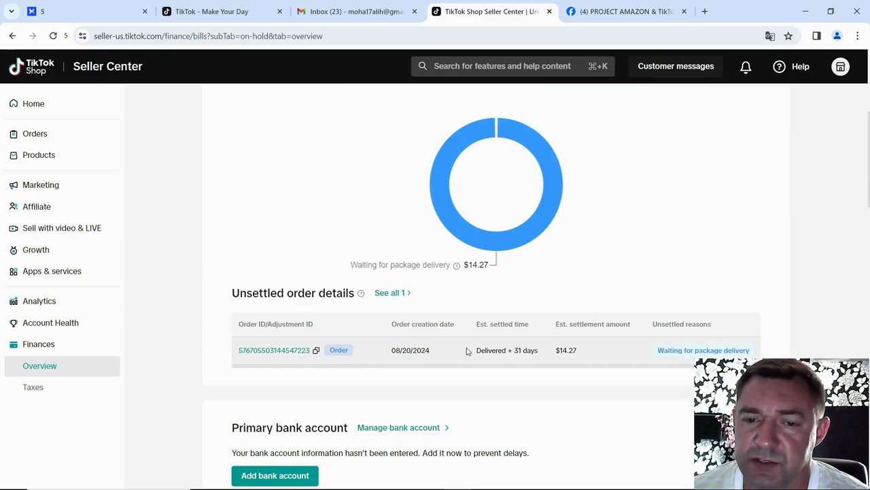
Examine the "When will I get paid?" payout timeline for standard, accelerated and express settlement in the finance rules
scroll(466, 349, "down", 10)
scroll(423, 208, "down", 3)
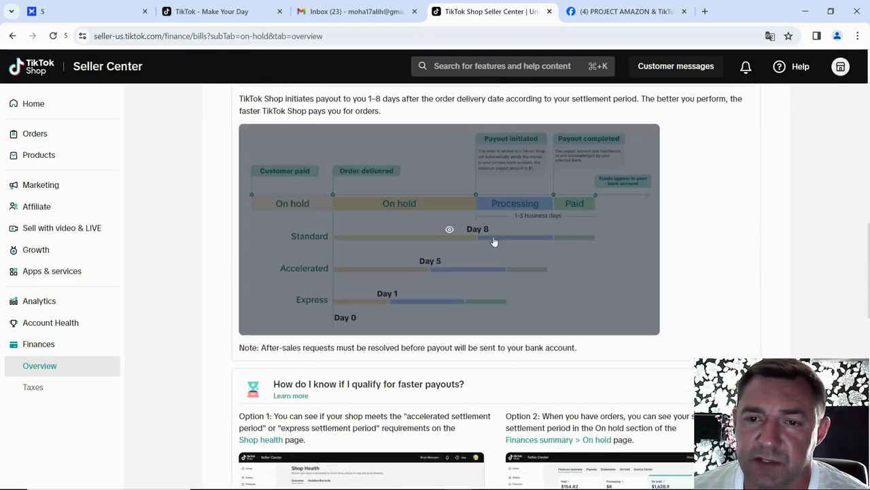
scroll(449, 229, "up", 2)
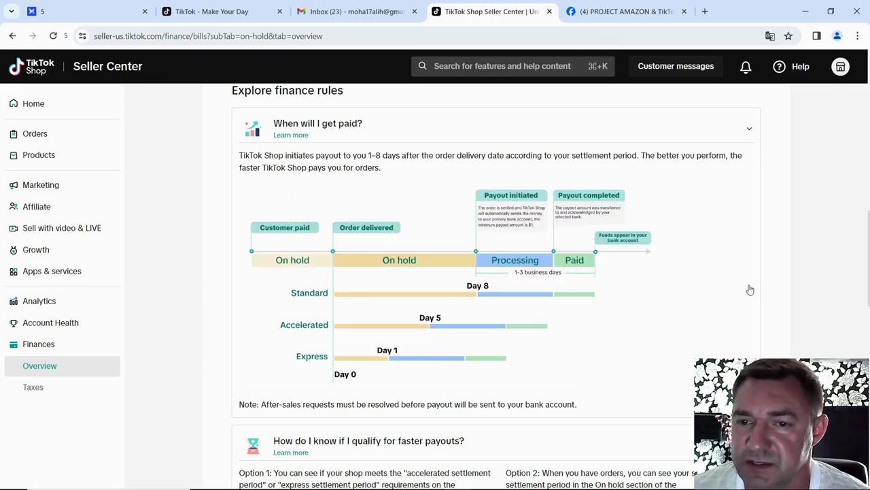
scroll(769, 284, "up", 1)
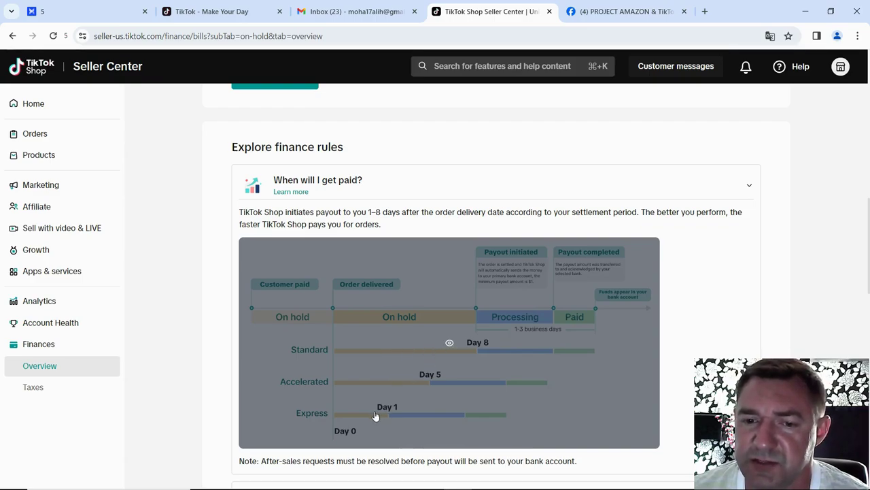
scroll(356, 402, "down", 1)
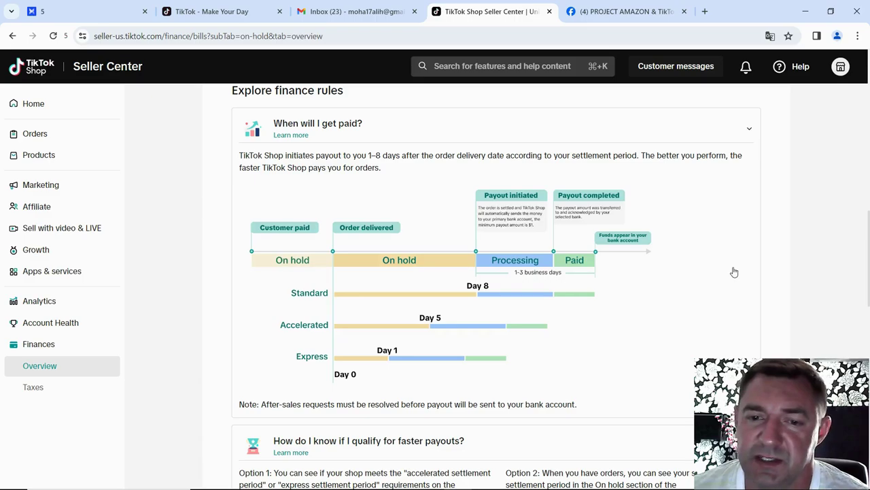
scroll(716, 290, "down", 1)
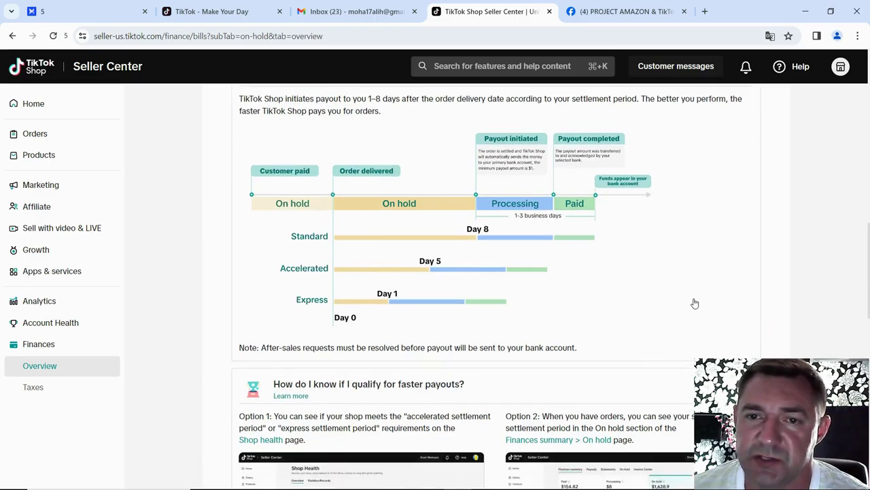
scroll(693, 303, "up", 1)
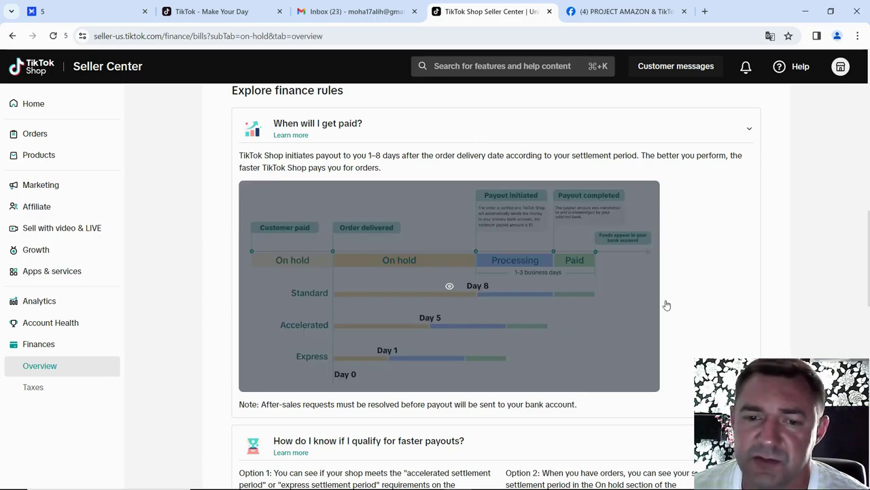
Find the referral fee calculation rules on the Finances overview and translate the page into Russian
scroll(730, 244, "down", 7)
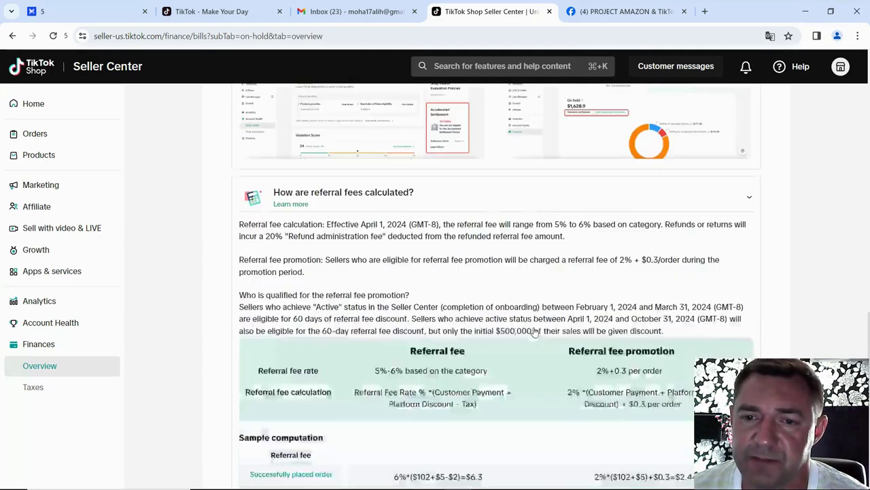
scroll(536, 319, "down", 5)
scroll(788, 212, "up", 2)
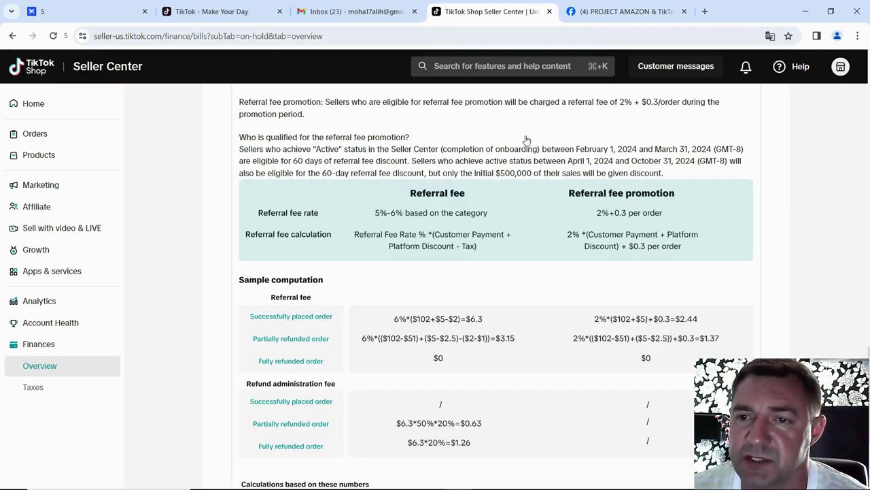
right_click(525, 139)
left_click(584, 289)
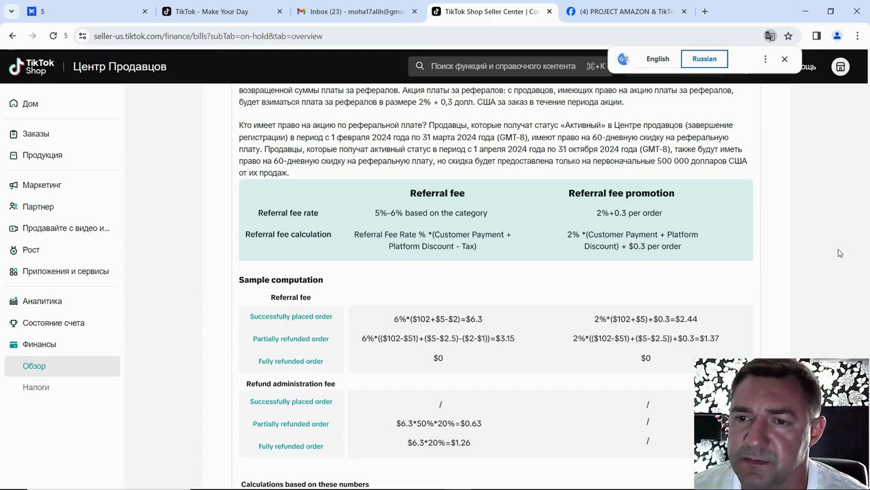
Review the sample fee computations and reserve rule, then return to the bank account and on-hold funds sections
scroll(840, 253, "down", 1)
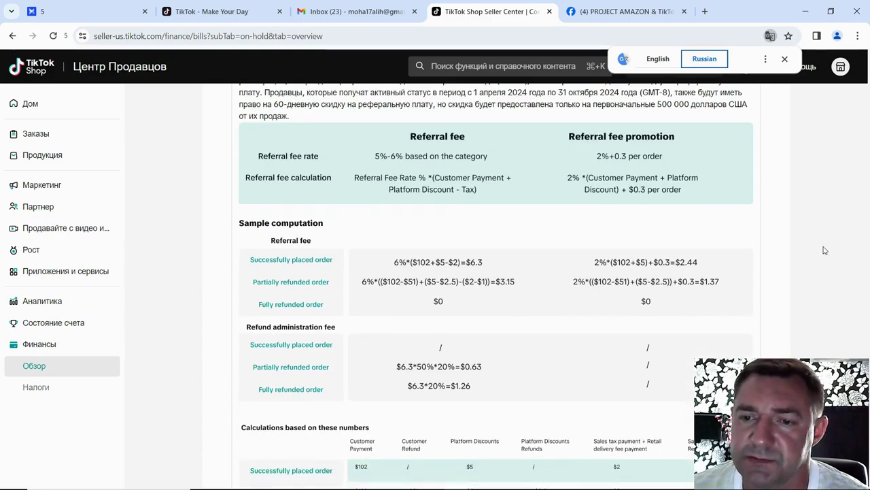
scroll(837, 252, "down", 3)
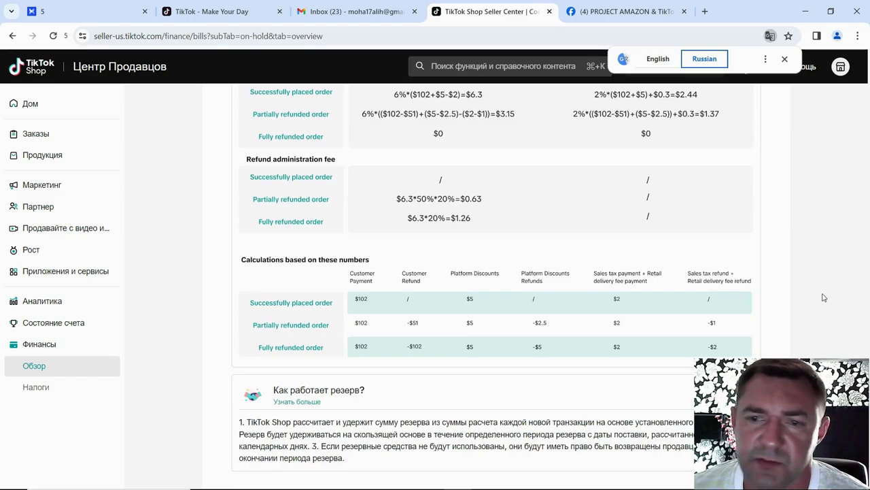
scroll(823, 295, "up", 3)
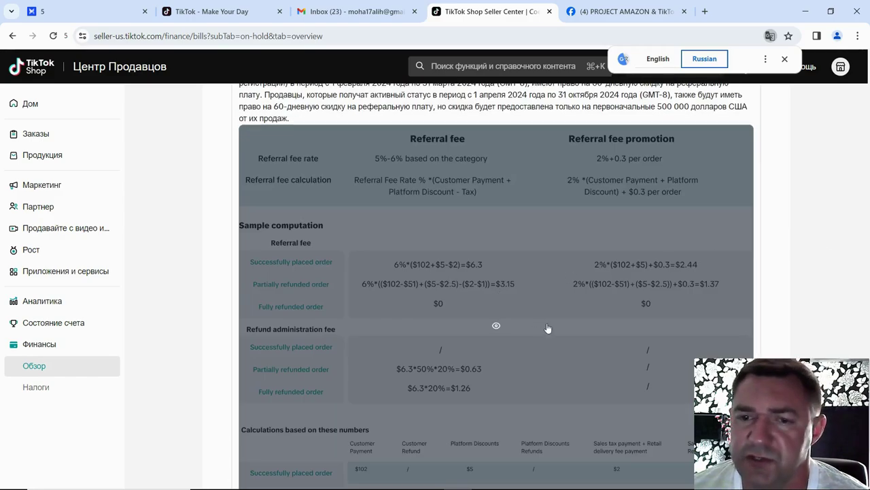
scroll(503, 334, "up", 4)
scroll(508, 302, "up", 7)
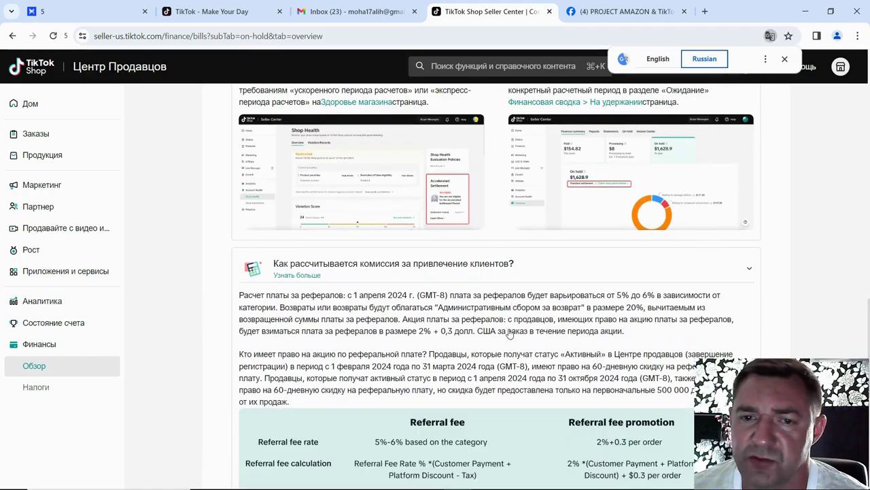
scroll(490, 366, "up", 8)
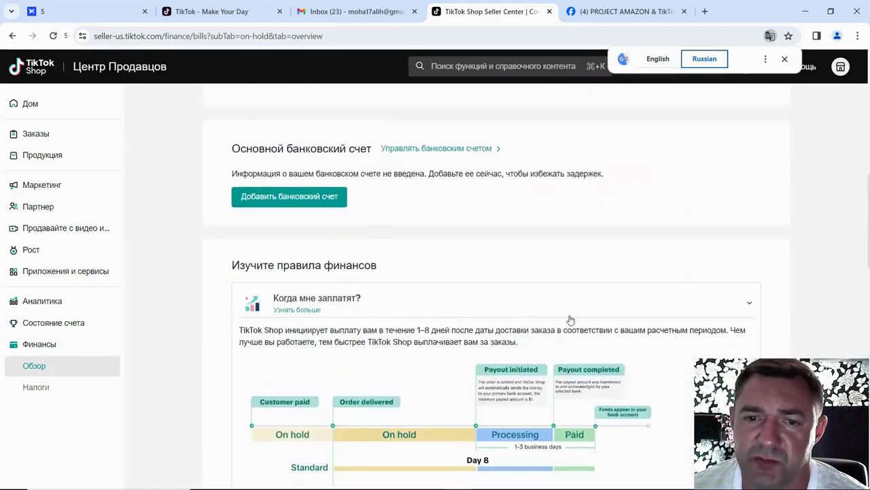
scroll(487, 363, "up", 8)
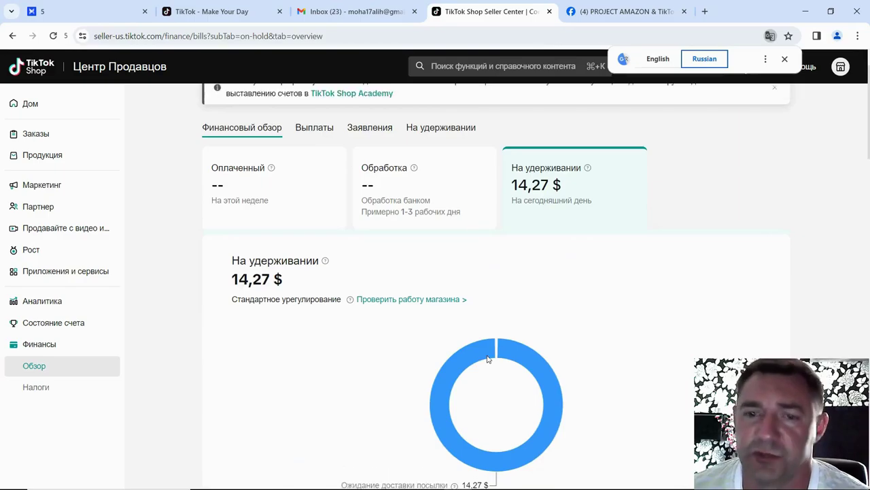
scroll(258, 382, "down", 6)
Open the Taxes page under Finances and review its Form 1099-K questions and tax document list
left_click(38, 385)
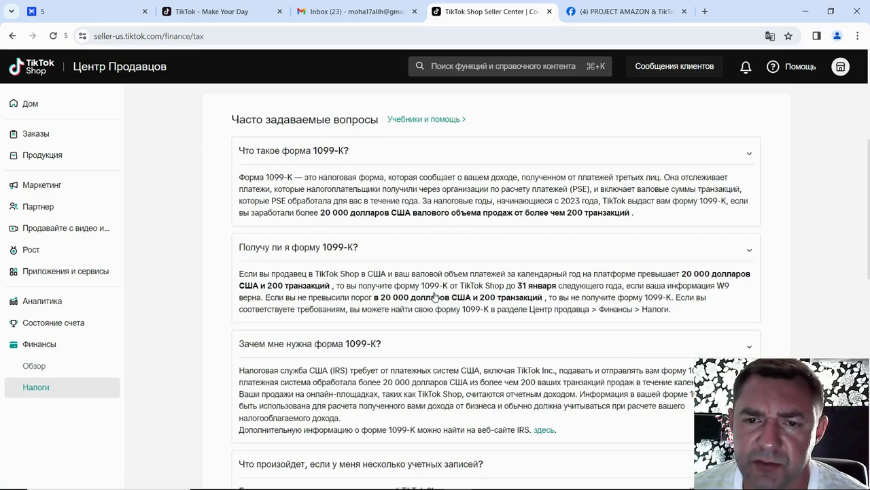
scroll(404, 303, "down", 6)
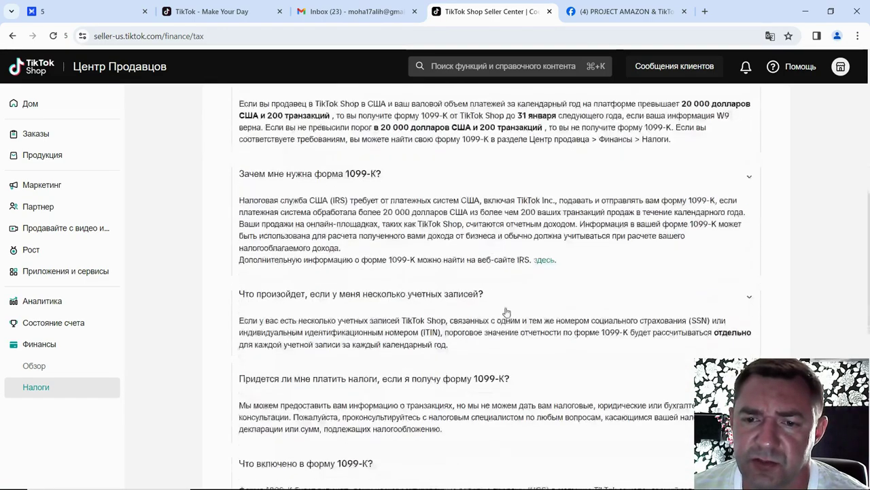
scroll(480, 362, "down", 4)
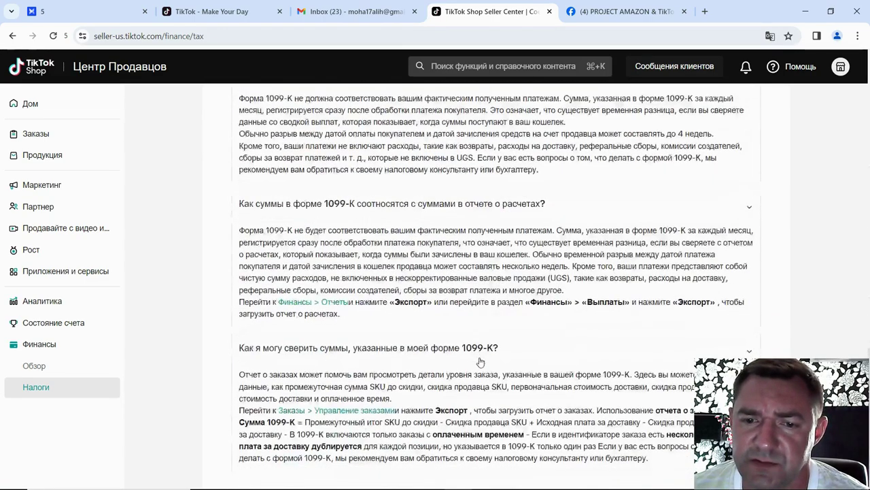
scroll(481, 367, "up", 12)
scroll(483, 373, "up", 3)
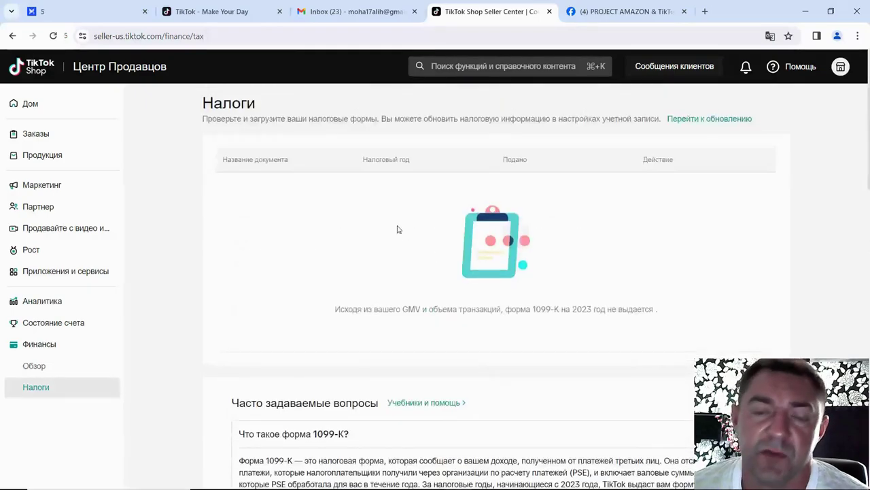
Switch the Taxes page translation back to English and dismiss the translation popup
right_click(151, 108)
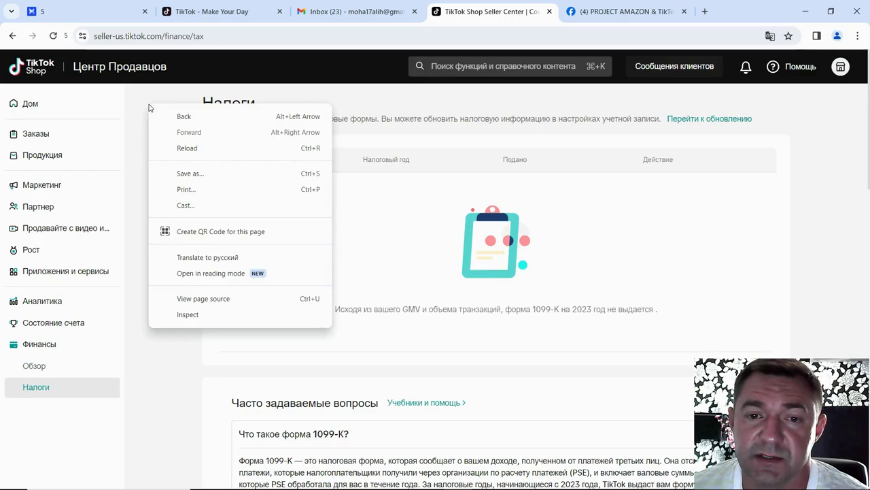
left_click(227, 258)
left_click(658, 58)
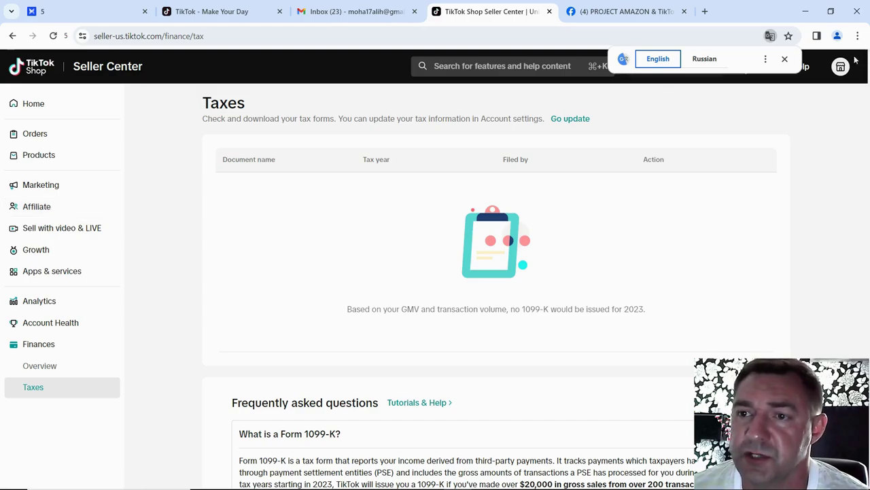
left_click(785, 58)
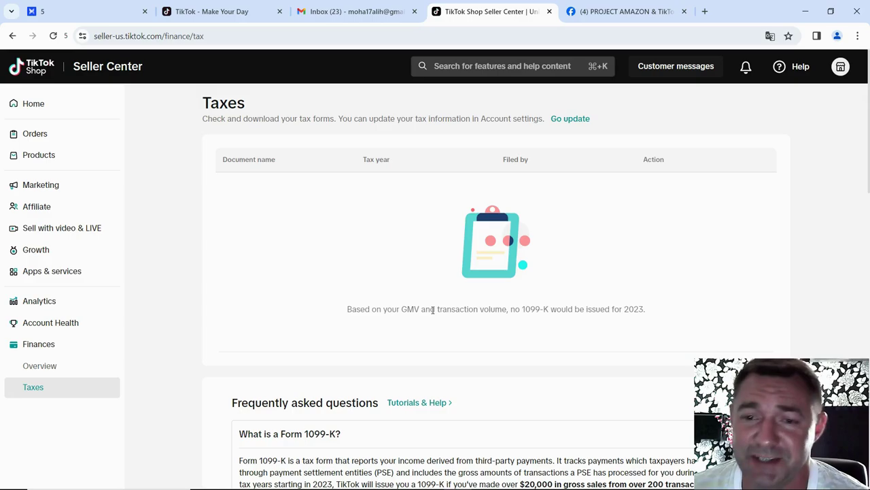
mouse_move(467, 484)
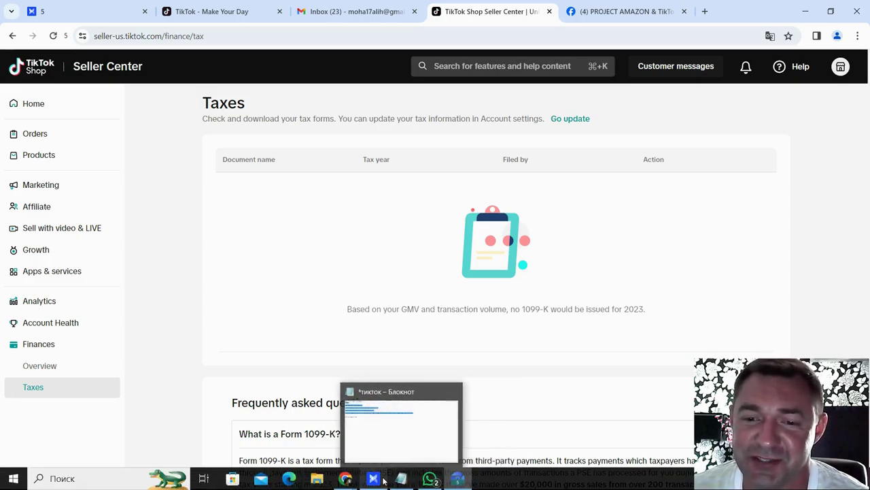
mouse_move(377, 484)
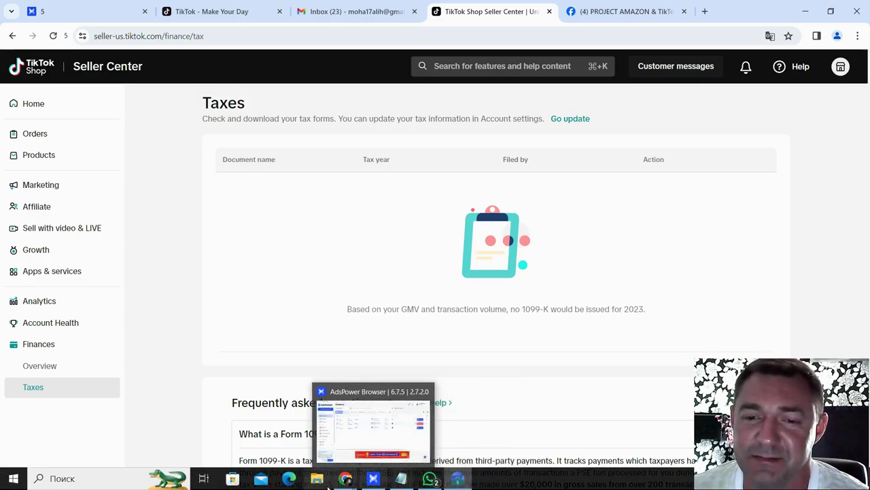